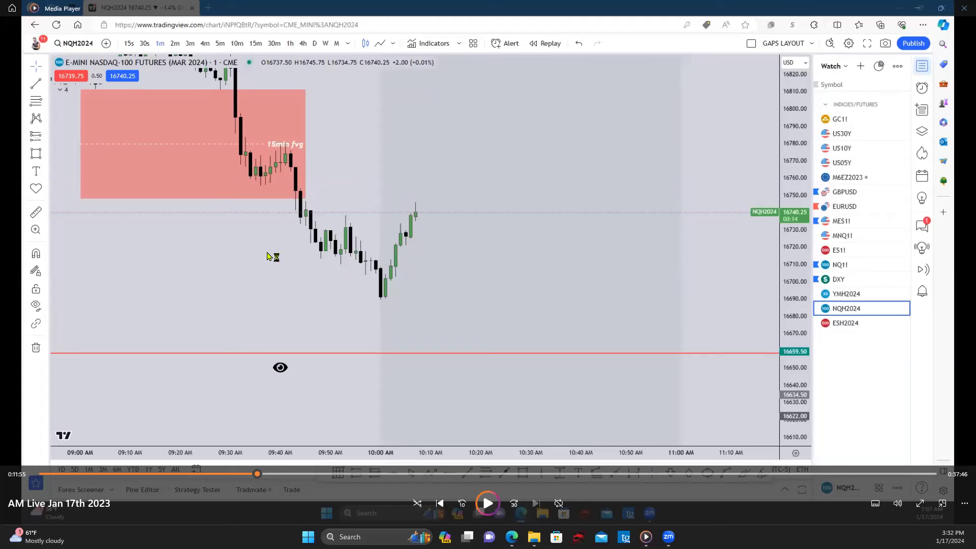
# Move the trading session recording to about 12:25, mute its sound and start playback.
pyautogui.click(262, 476)
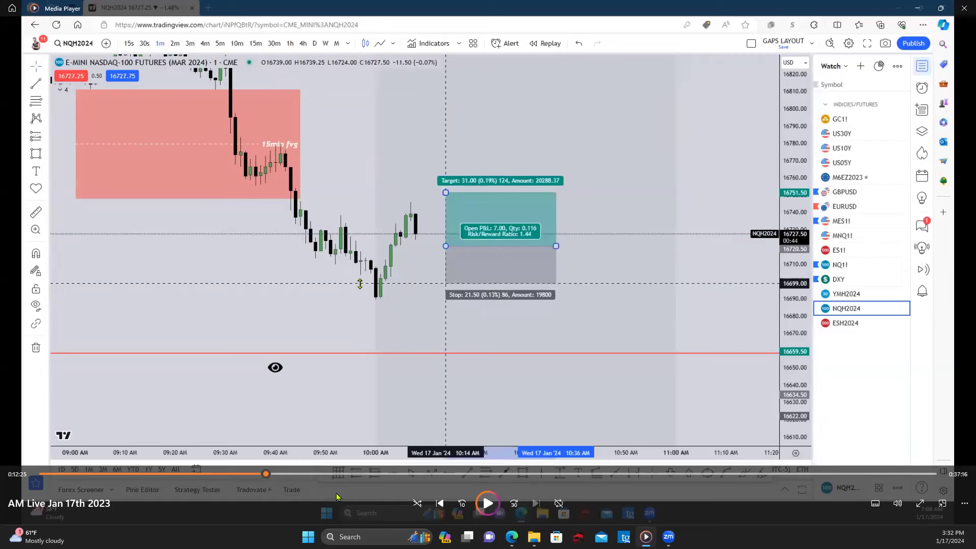
pyautogui.click(896, 504)
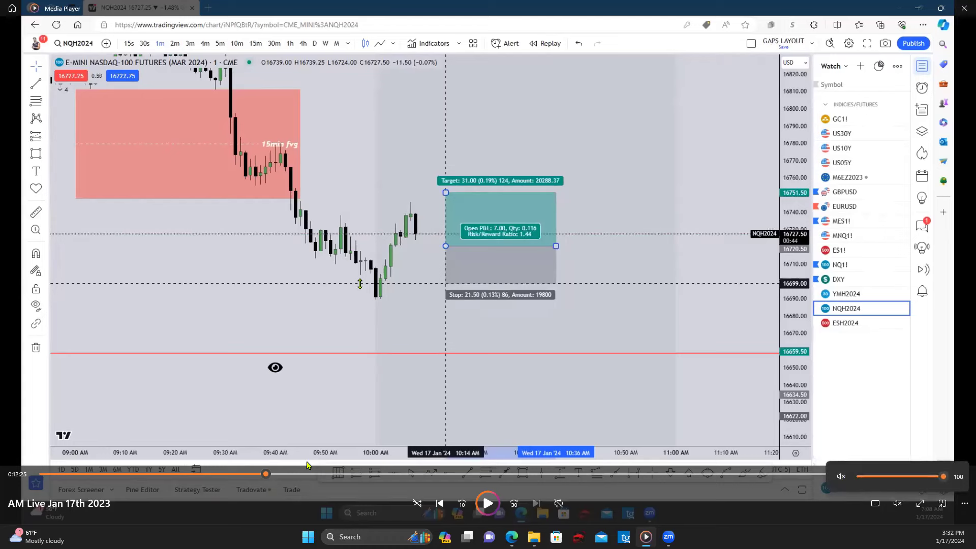
pyautogui.click(483, 498)
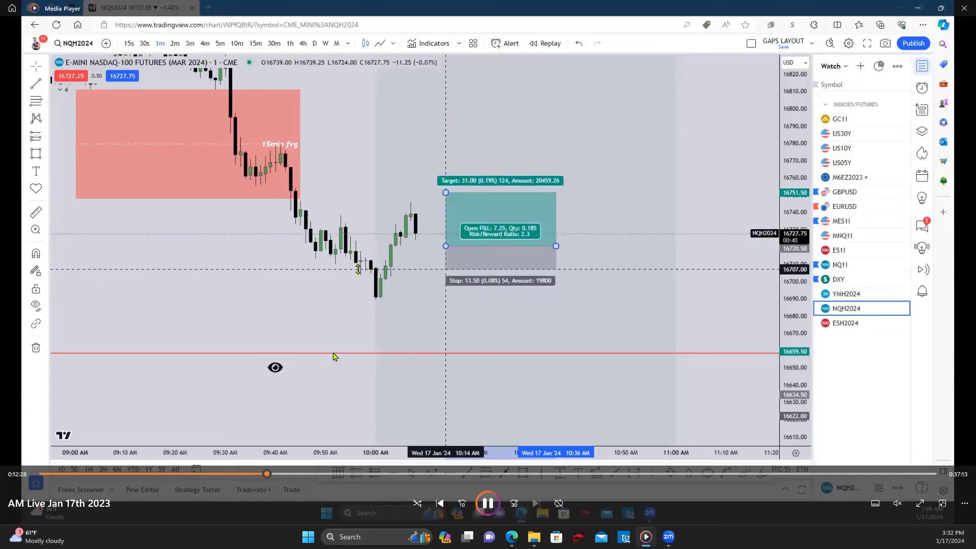
# Skip forward through the recording to about 18:56 to review how the NQH2024 long trade is entered and managed.
pyautogui.click(274, 475)
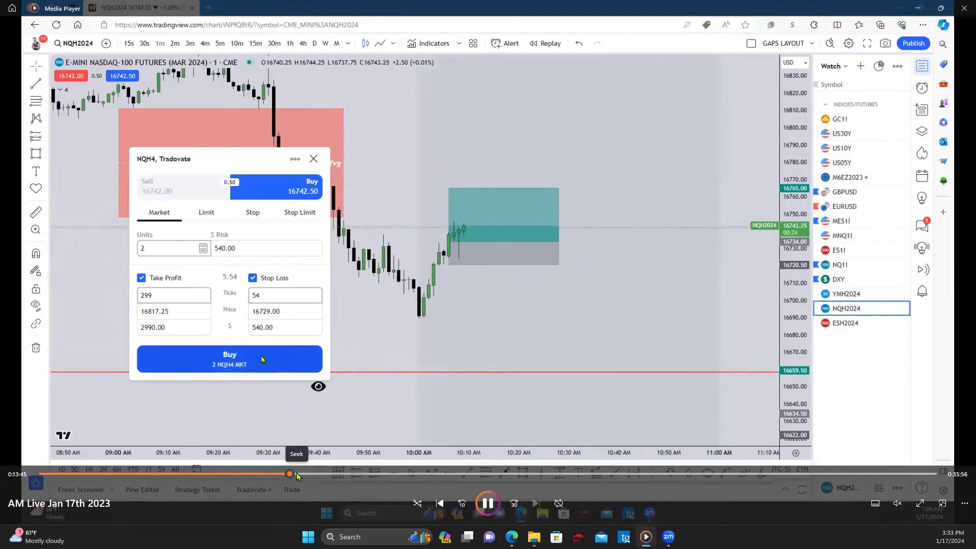
pyautogui.click(297, 473)
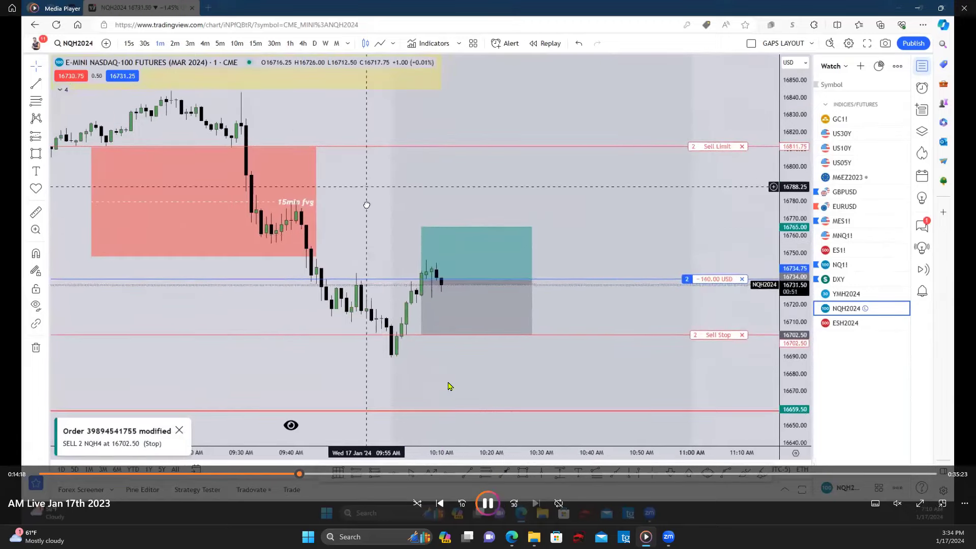
pyautogui.click(320, 474)
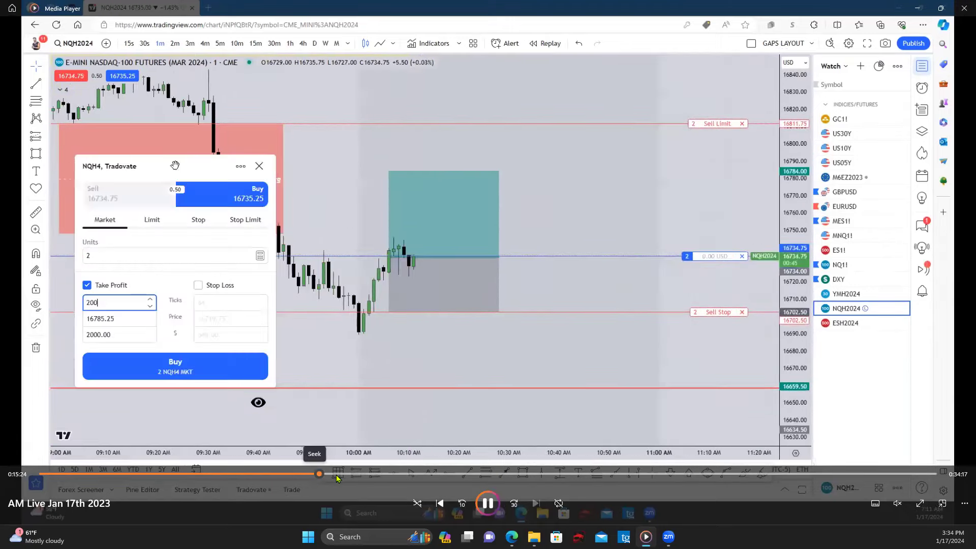
pyautogui.click(355, 474)
pyautogui.click(363, 474)
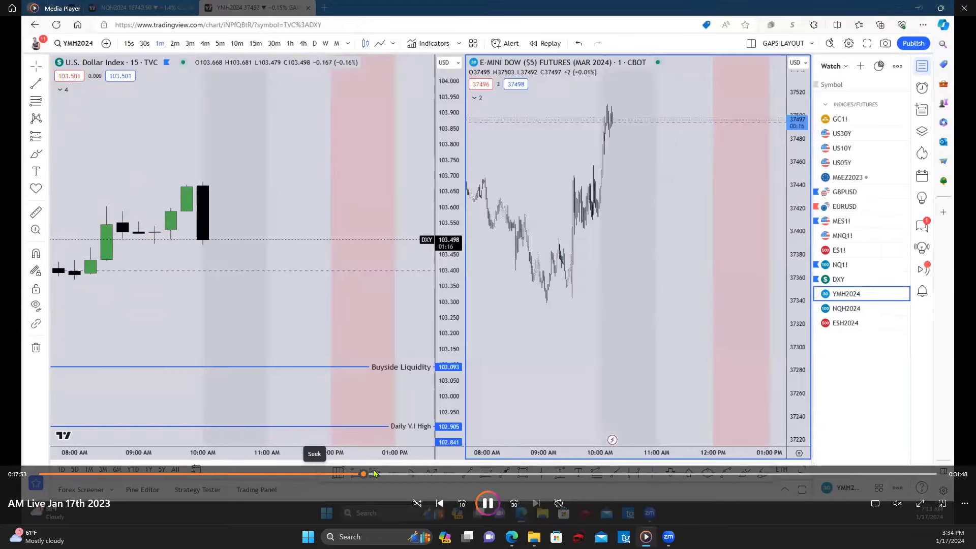
pyautogui.click(381, 473)
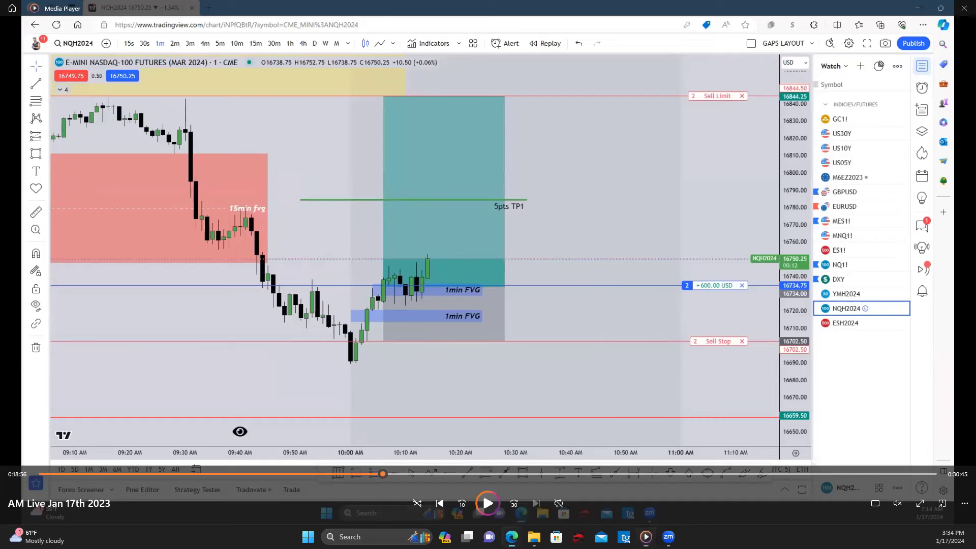
# Switch to the TradingView browser window, maximize it and bring the NQH2024 price action from 9:30 to 11:00 AM into view.
pyautogui.hotkey('alt', 'Tab')
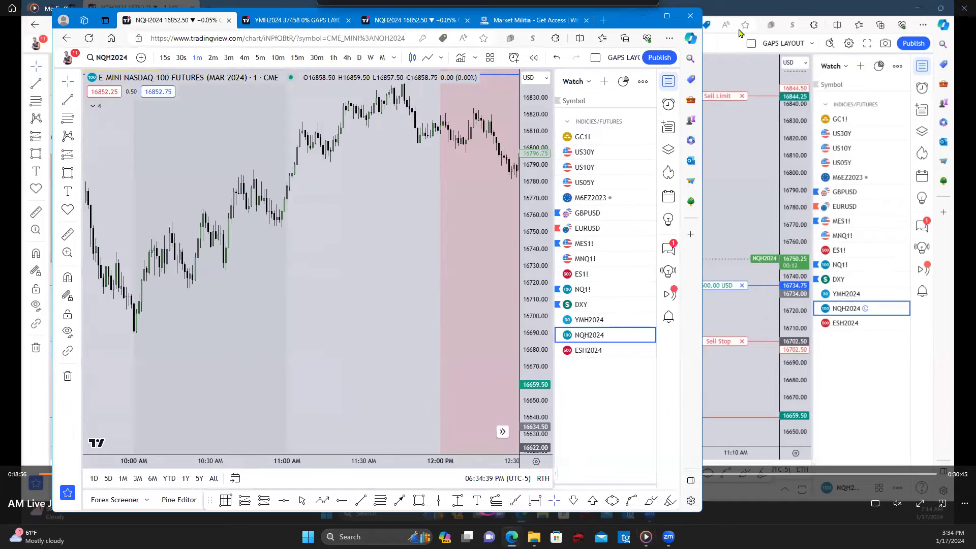
pyautogui.click(668, 16)
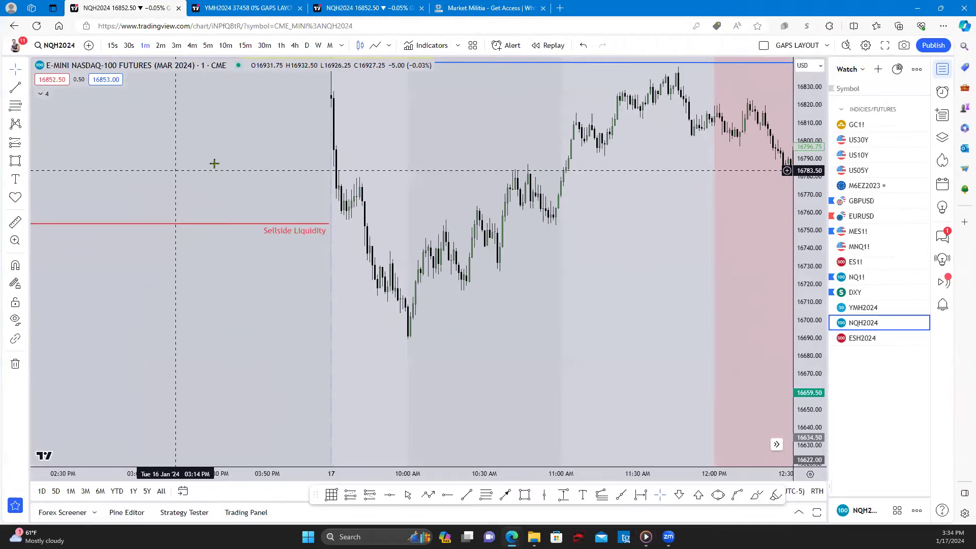
pyautogui.moveTo(371, 307); pyautogui.dragTo(448, 343)
pyautogui.moveTo(678, 303); pyautogui.dragTo(586, 348)
pyautogui.scroll(3, 617, 229)
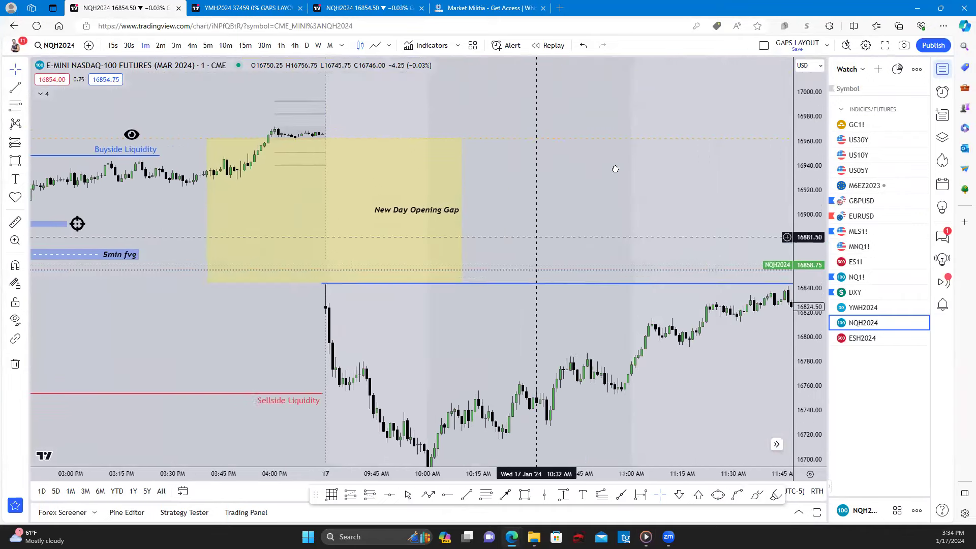
pyautogui.scroll(4, 585, 304)
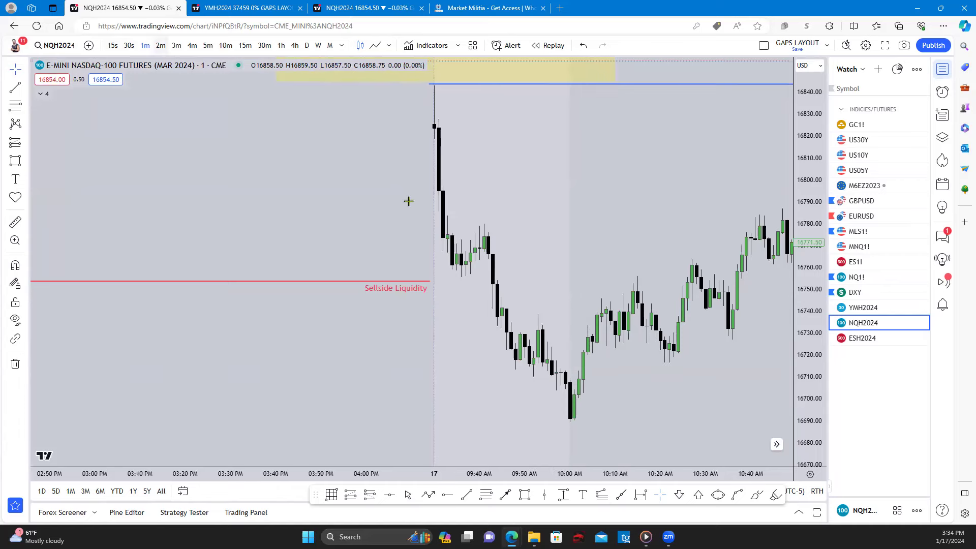
pyautogui.moveTo(613, 373); pyautogui.dragTo(507, 335)
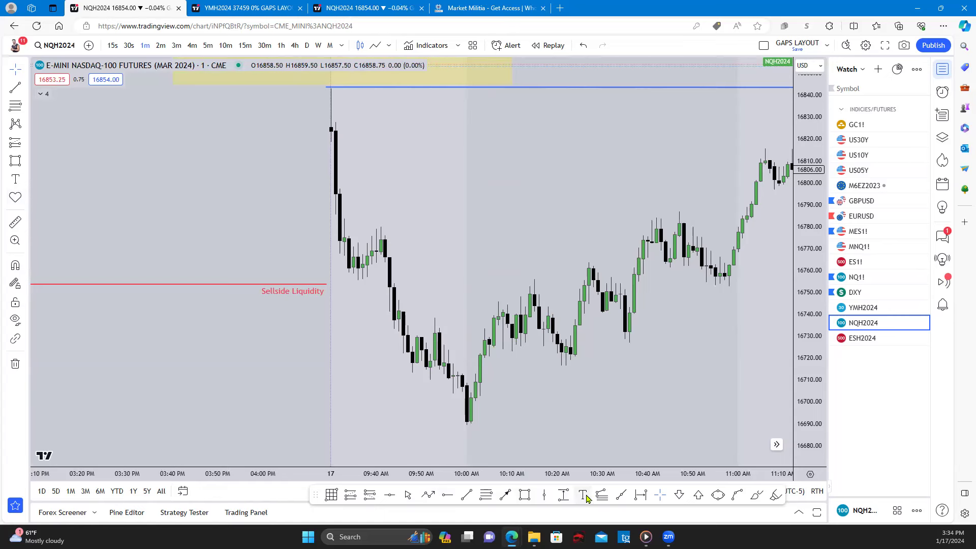
# Place a Long Position on the chart at about 10:11 AM with entry at 16734.25 and stop at 16701.75.
pyautogui.click(28, 148)
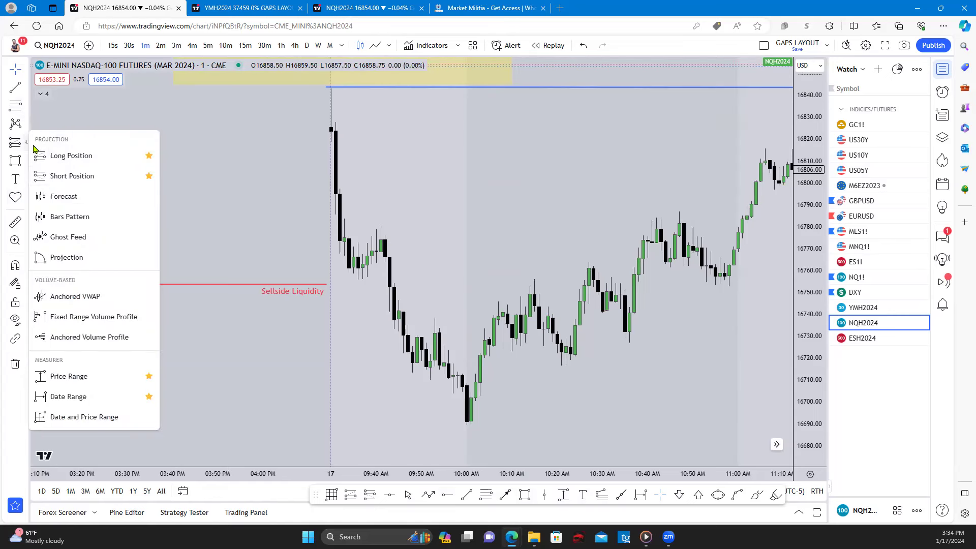
pyautogui.click(73, 157)
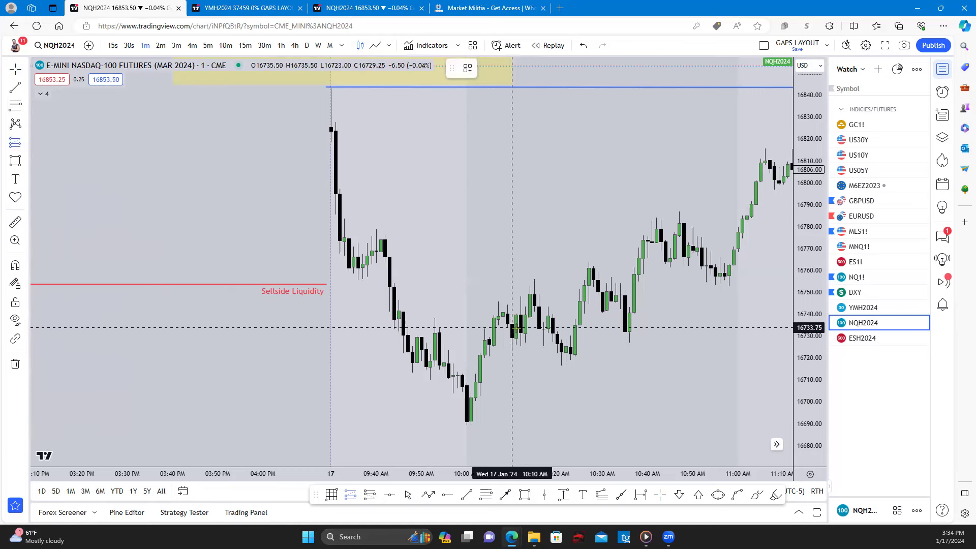
pyautogui.click(516, 326)
pyautogui.moveTo(516, 356); pyautogui.dragTo(458, 398)
pyautogui.click(465, 332)
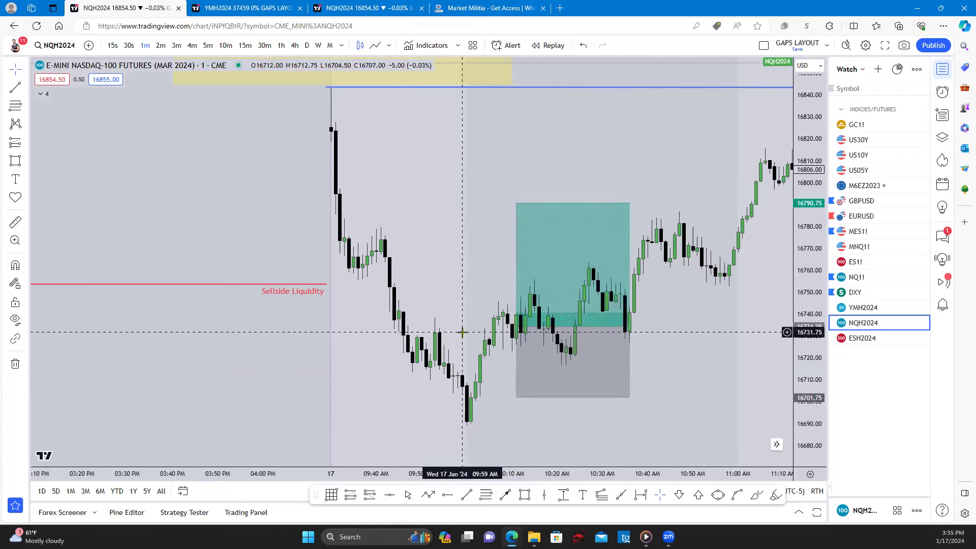
# Raise the long position's target to the blue horizontal line at 16843.75.
pyautogui.moveTo(466, 296); pyautogui.dragTo(440, 355)
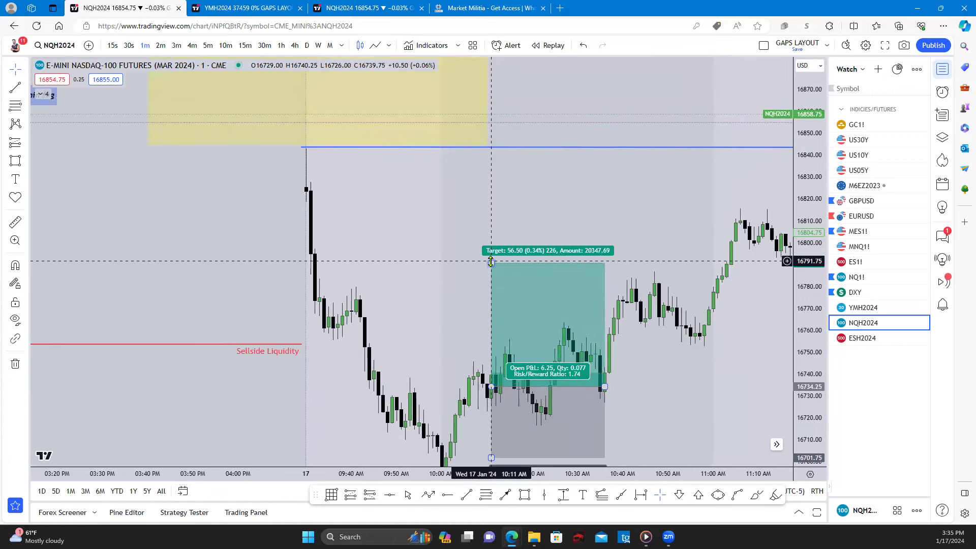
pyautogui.moveTo(490, 261); pyautogui.dragTo(474, 147)
pyautogui.moveTo(686, 247); pyautogui.dragTo(582, 239)
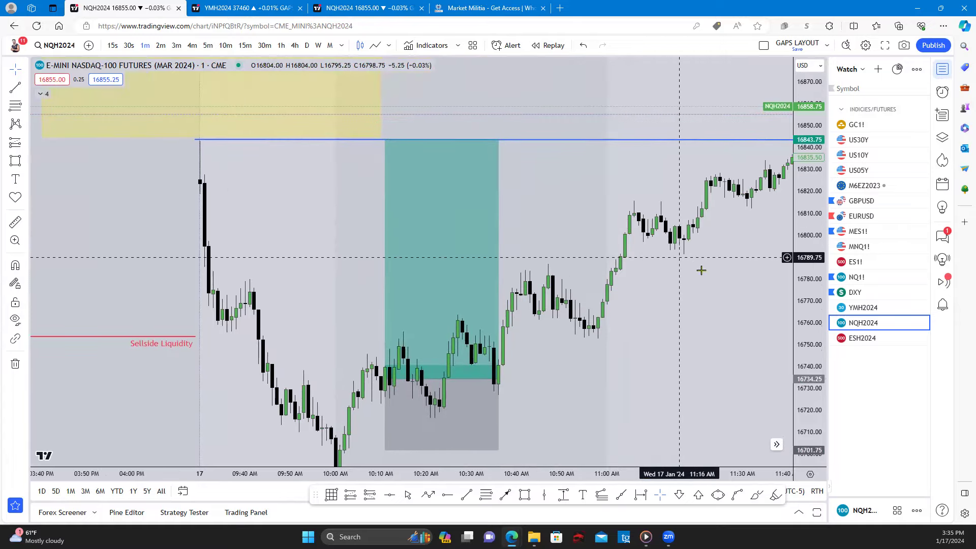
pyautogui.moveTo(704, 273); pyautogui.dragTo(625, 283)
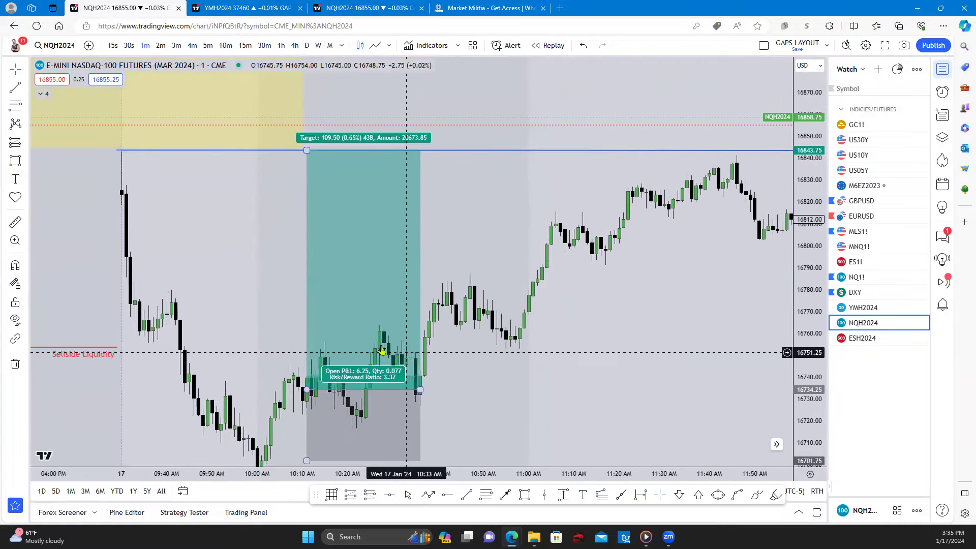
# Change the chart's session from regular to electronic trading hours.
pyautogui.scroll(-3, 372, 342)
pyautogui.moveTo(406, 276); pyautogui.dragTo(540, 329)
pyautogui.moveTo(807, 145); pyautogui.dragTo(800, 294)
pyautogui.moveTo(617, 151); pyautogui.dragTo(598, 179)
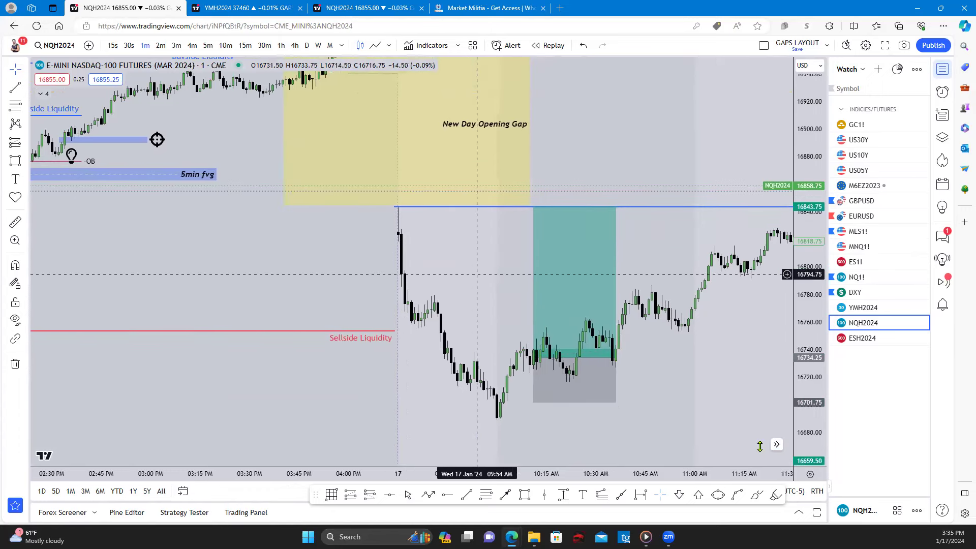
pyautogui.click(817, 492)
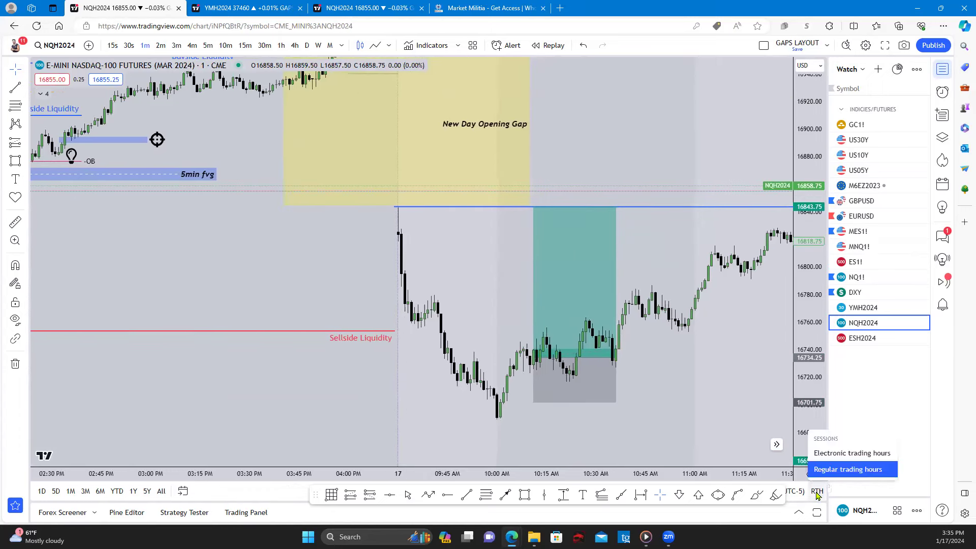
pyautogui.click(836, 454)
pyautogui.moveTo(302, 253); pyautogui.dragTo(561, 328)
pyautogui.moveTo(650, 311); pyautogui.dragTo(614, 255)
pyautogui.scroll(5, 456, 320)
pyautogui.moveTo(479, 268); pyautogui.dragTo(453, 265)
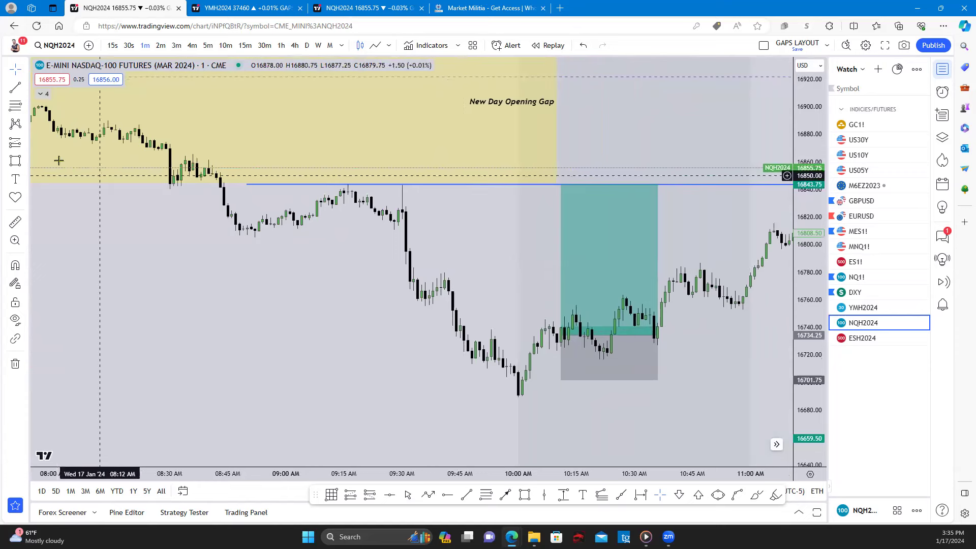
# Draw a trend line below the morning decline from 16784.50 at 9:26 AM to 16699.75 at 9:50 AM.
pyautogui.click(15, 87)
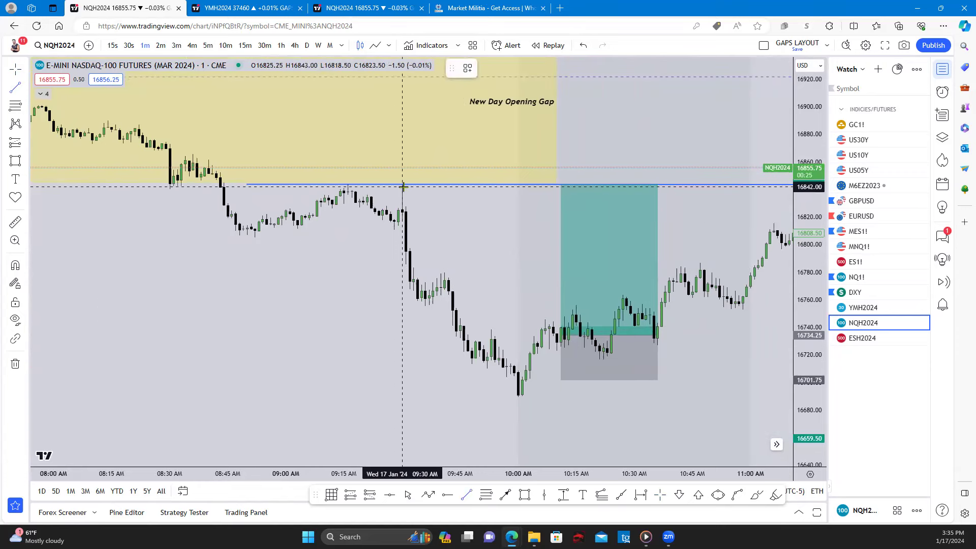
pyautogui.click(387, 267)
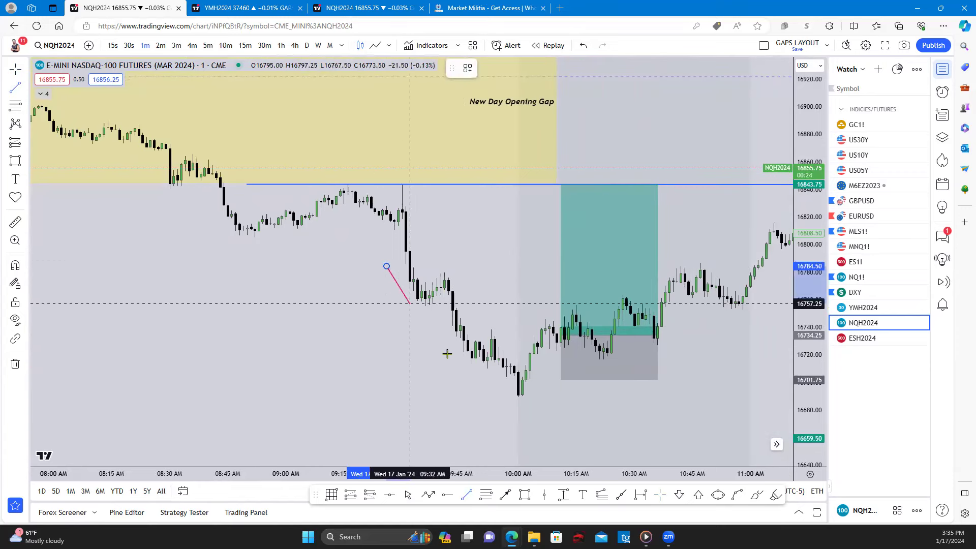
pyautogui.click(480, 382)
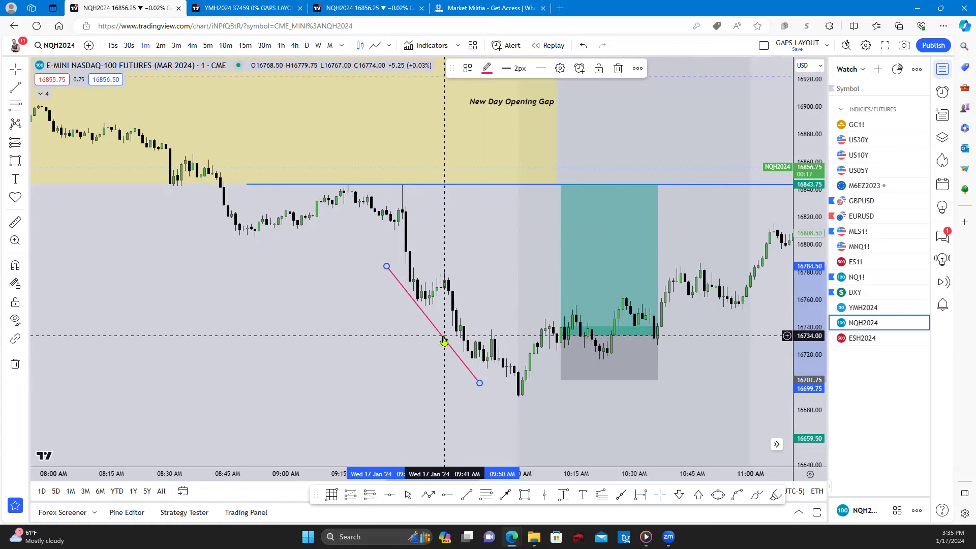
# Label the trend line "Judus Swing" and align the text to its center.
pyautogui.click(559, 68)
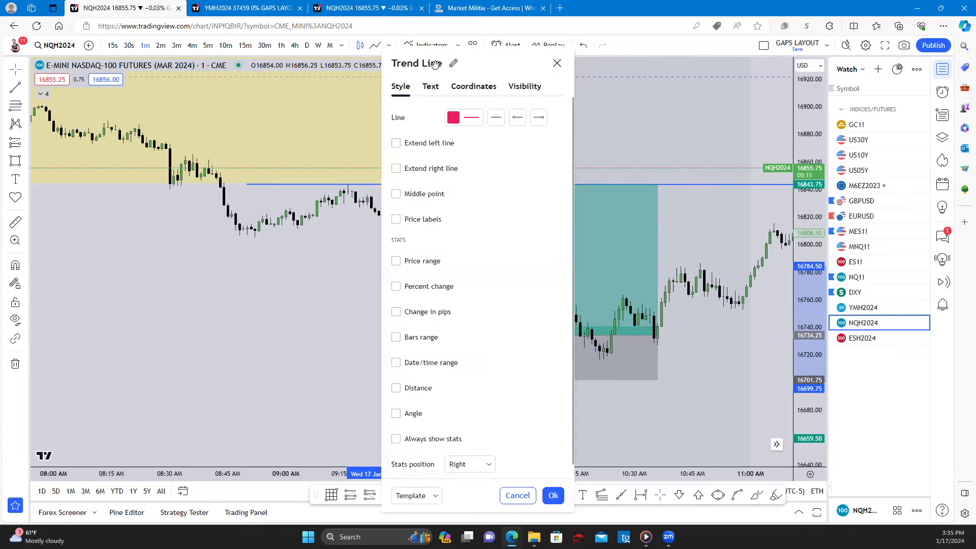
pyautogui.click(430, 86)
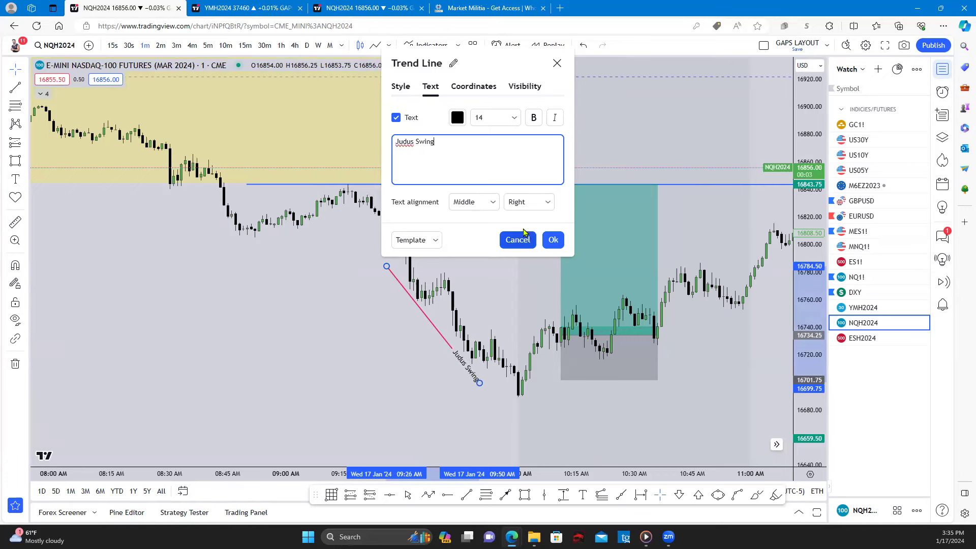
pyautogui.click(529, 203)
pyautogui.click(521, 238)
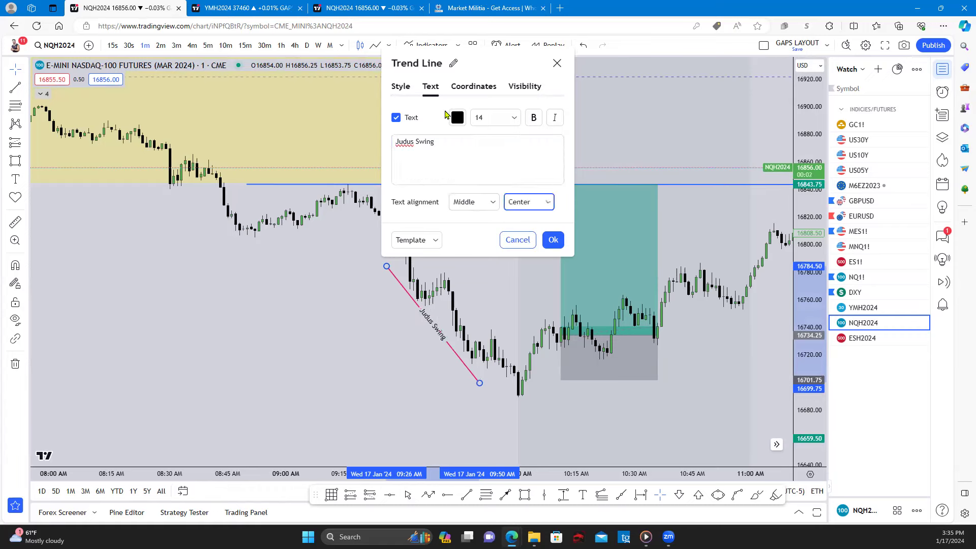
# Set the trend line's color to black and apply the settings.
pyautogui.click(400, 87)
pyautogui.click(447, 118)
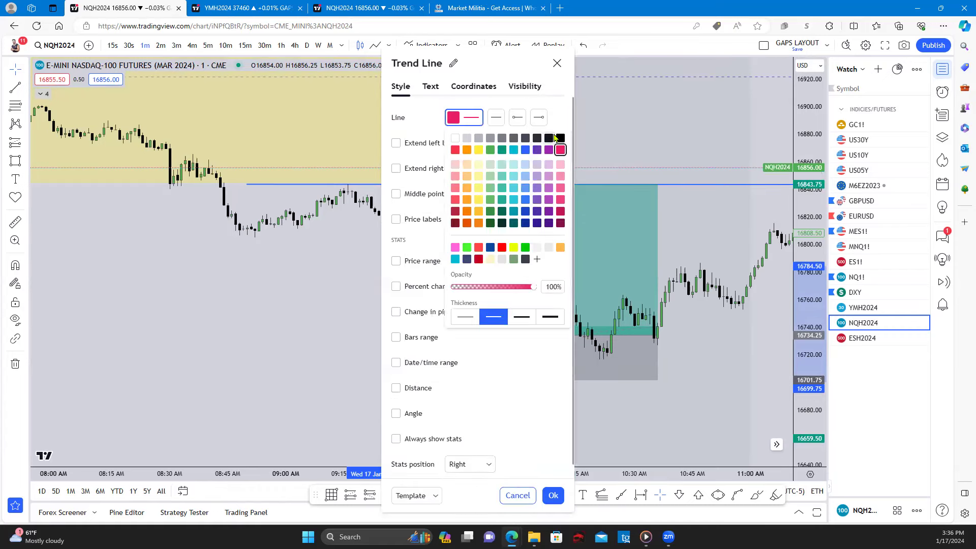
pyautogui.click(558, 138)
pyautogui.click(553, 496)
# Draw a rectangle beneath the 10:00 AM low from 9:50 to 10:11 AM, between 16670.25 and about 16662.
pyautogui.scroll(3, 422, 337)
pyautogui.moveTo(355, 386); pyautogui.dragTo(341, 369)
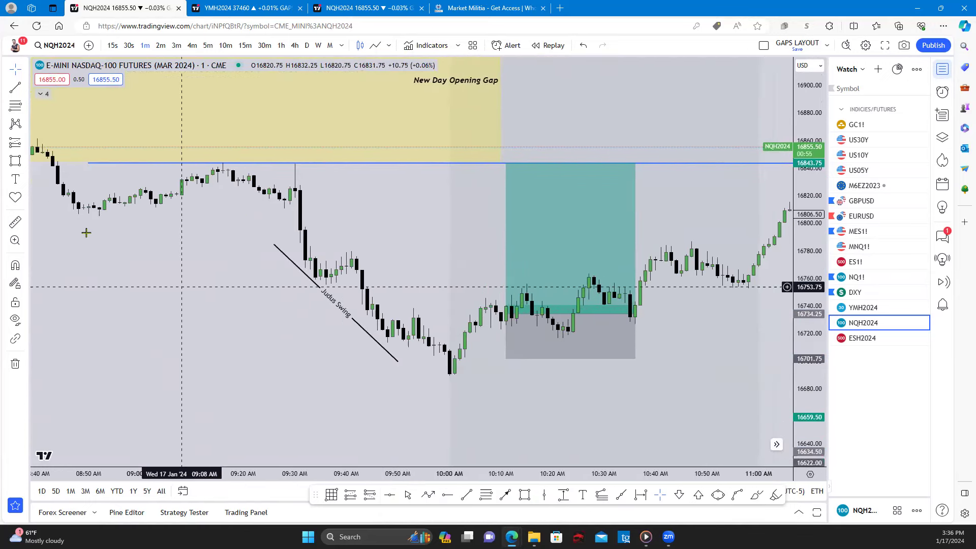
pyautogui.click(15, 161)
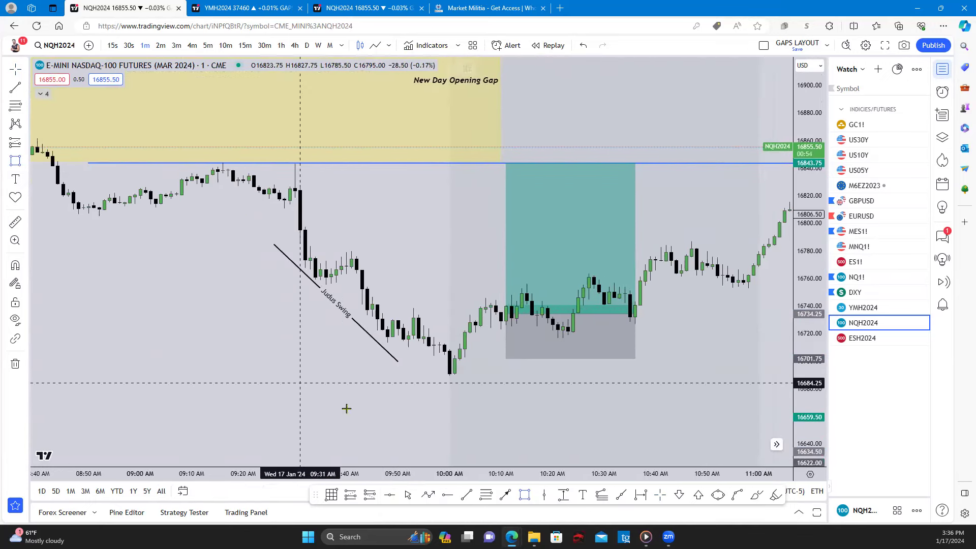
pyautogui.click(399, 403)
pyautogui.moveTo(461, 406); pyautogui.dragTo(507, 407)
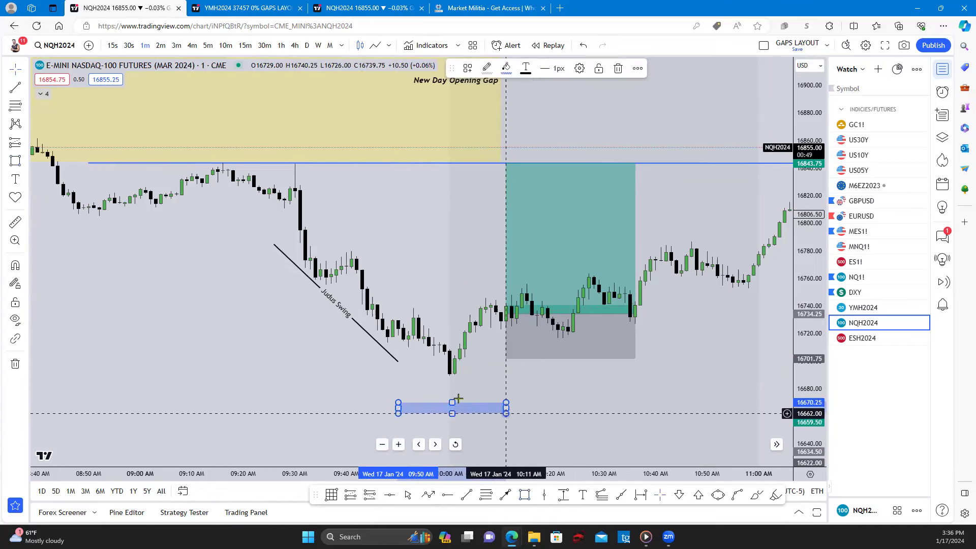
pyautogui.click(405, 389)
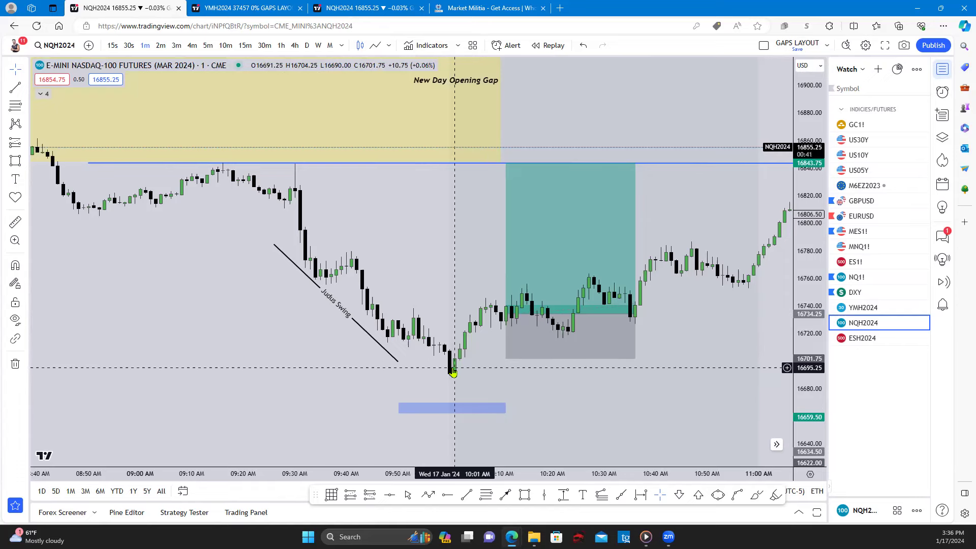
# Draw a rectangle after the 10:00 AM low between 16712.50 and 16720.00, spanning 10:01 to 10:27 AM.
pyautogui.moveTo(448, 369); pyautogui.dragTo(428, 307)
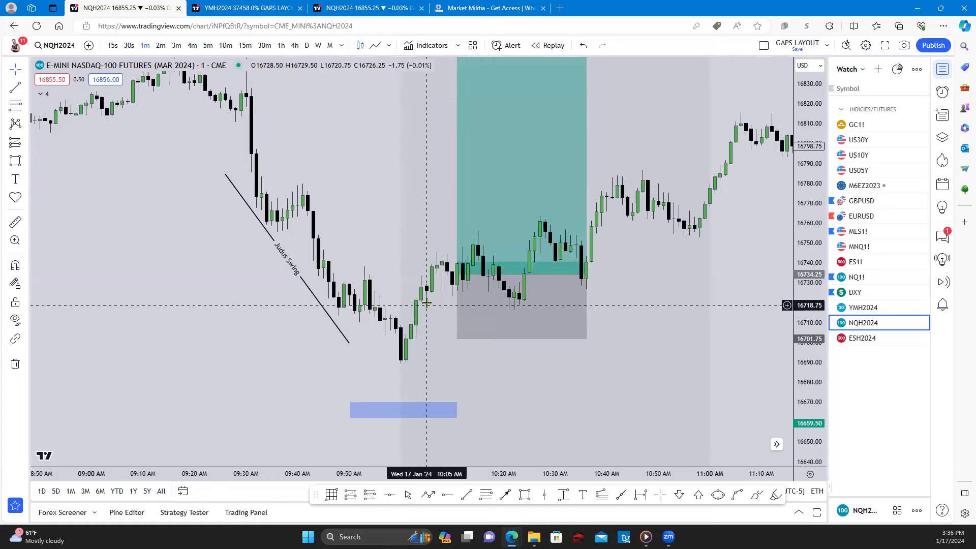
pyautogui.click(15, 160)
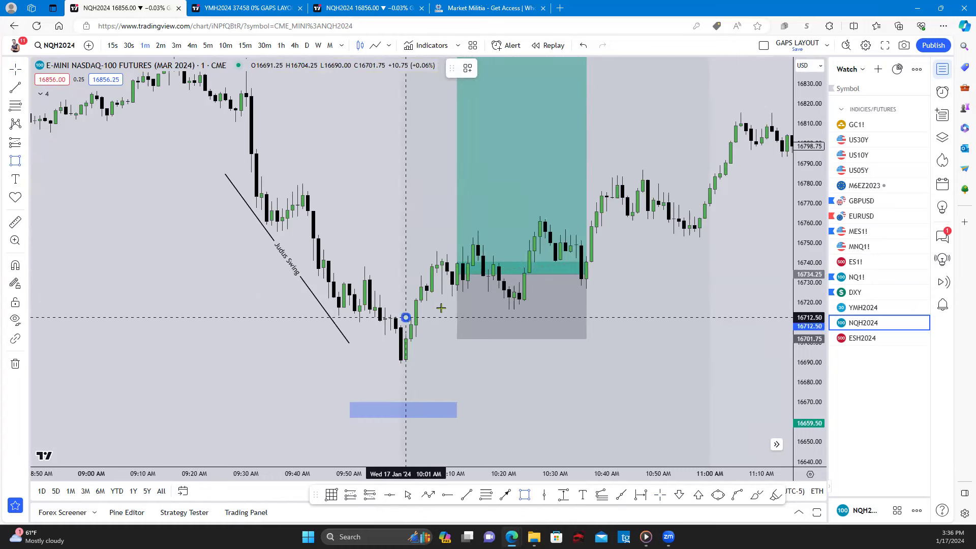
pyautogui.moveTo(447, 310); pyautogui.dragTo(534, 314)
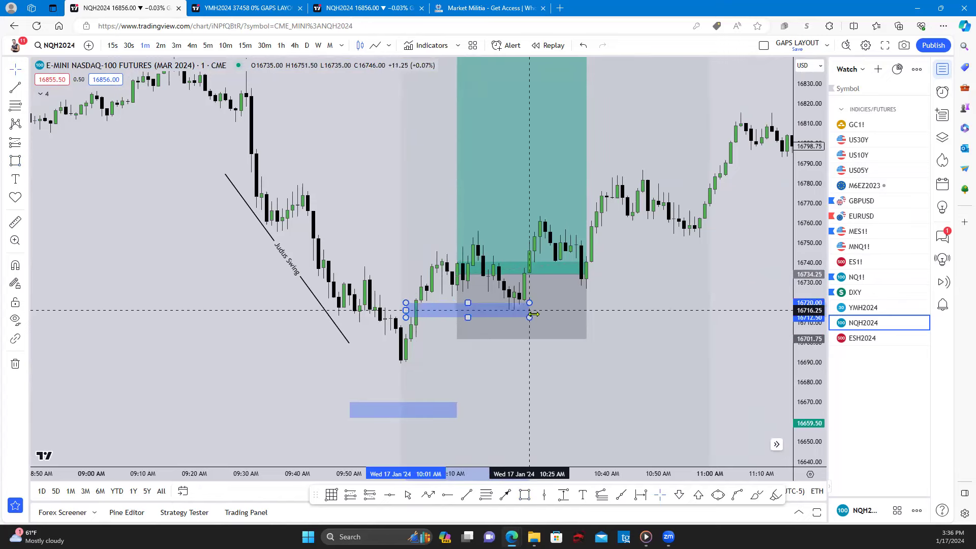
pyautogui.click(354, 265)
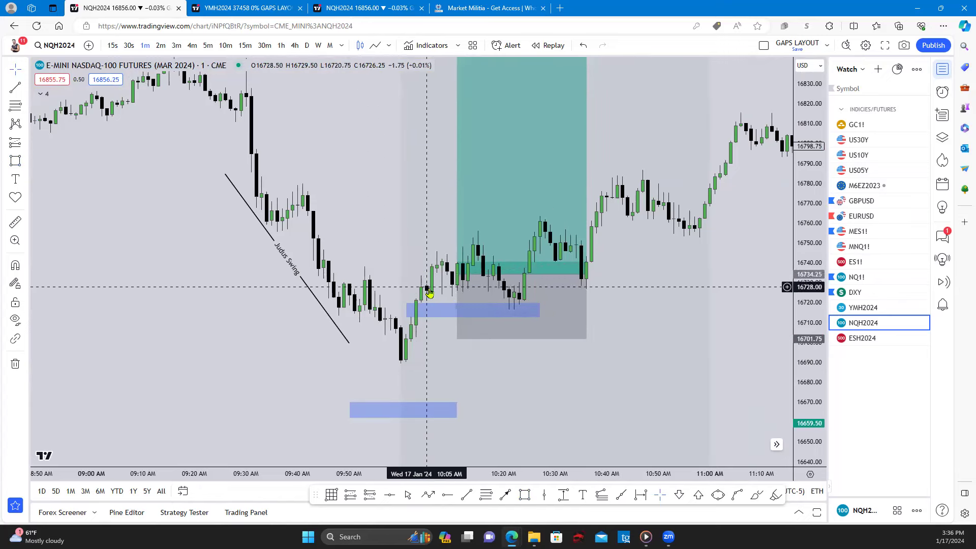
# Move the long position's start back to 10:08 AM, with its entry at 16734.00.
pyautogui.click(456, 277)
pyautogui.moveTo(456, 275); pyautogui.dragTo(446, 273)
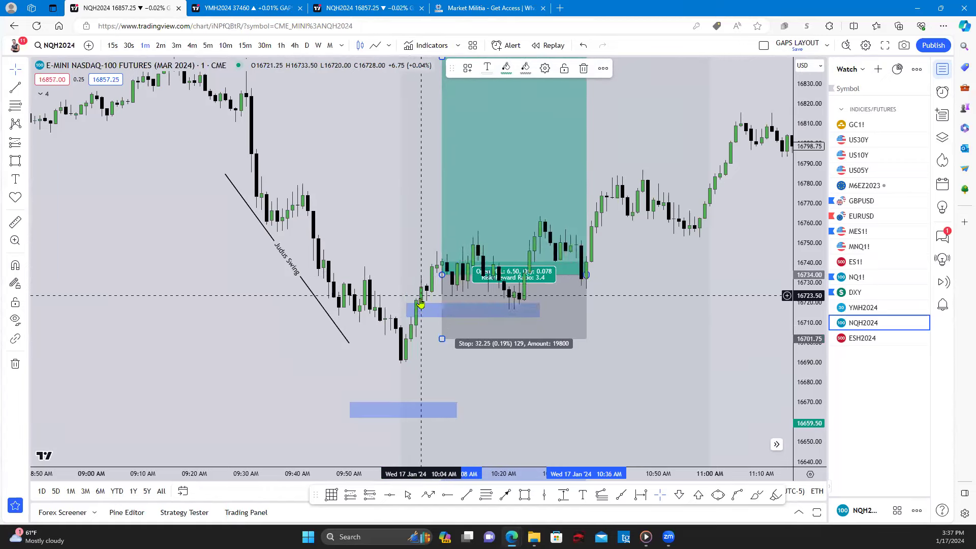
pyautogui.click(381, 344)
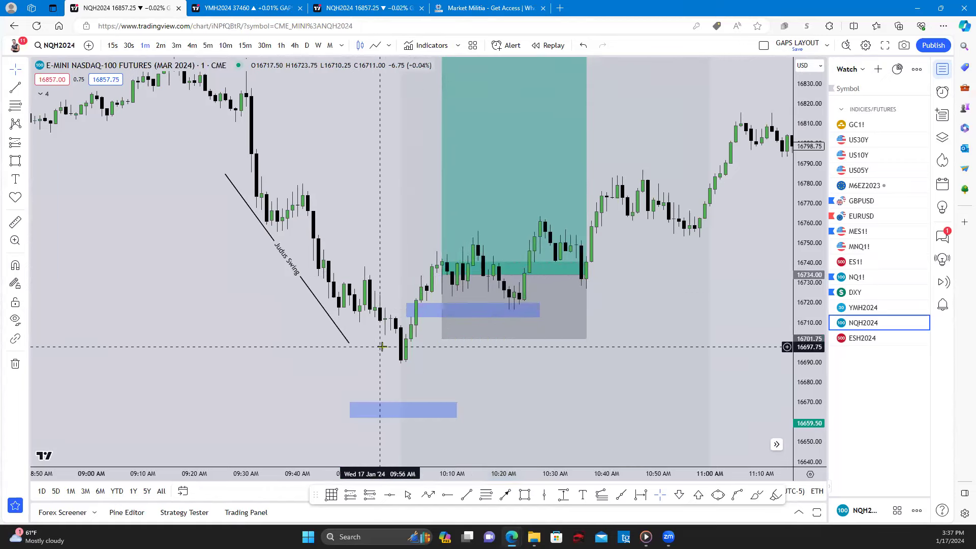
# Draw a horizontal trend line at 16712.50 from 9:59 to 10:32 AM, along the lower edge of the new rectangle.
pyautogui.click(16, 90)
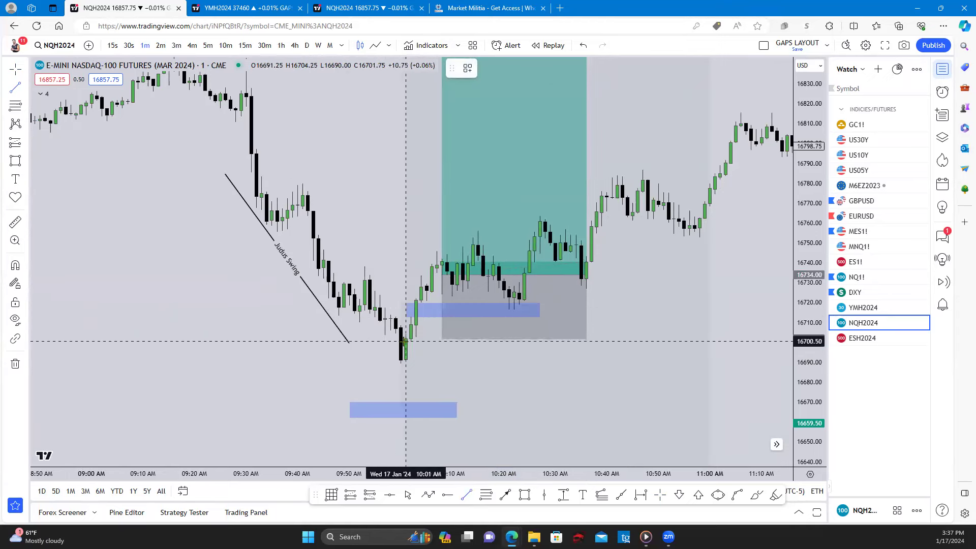
pyautogui.click(395, 317)
pyautogui.click(565, 317)
pyautogui.click(565, 331)
pyautogui.click(470, 66)
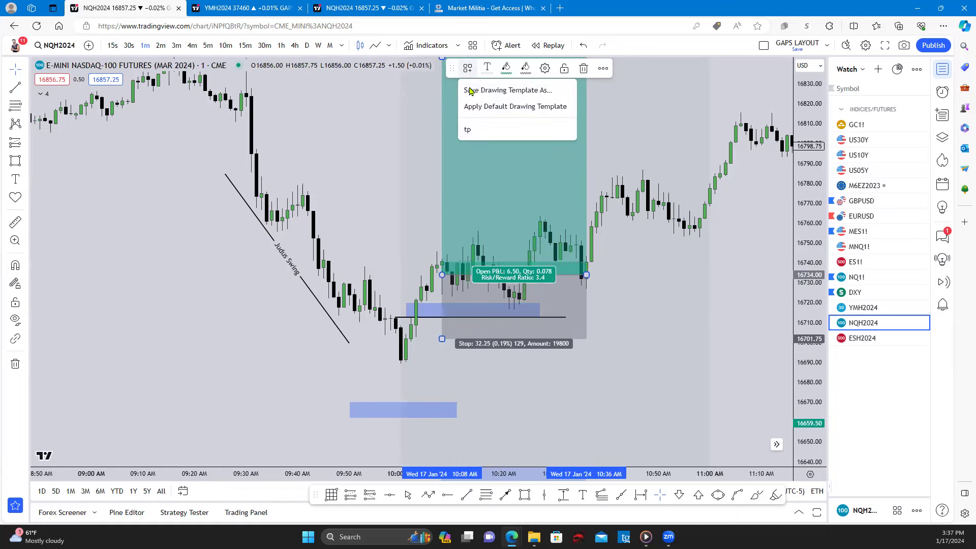
pyautogui.click(467, 69)
pyautogui.click(467, 70)
pyautogui.click(466, 72)
# Apply the OB drawing template to the 16712.50 line and extend its end to about 10:37 AM.
pyautogui.click(446, 318)
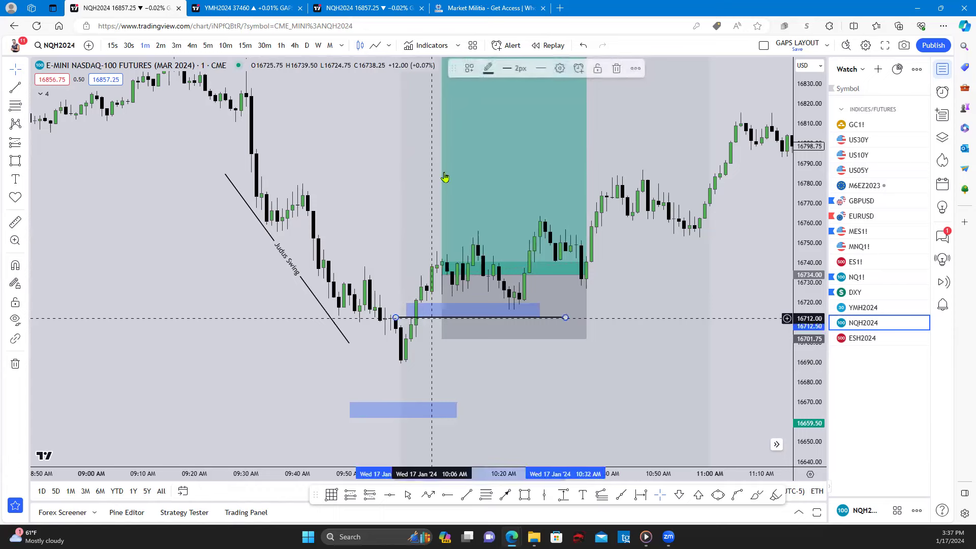
pyautogui.click(467, 68)
pyautogui.click(554, 352)
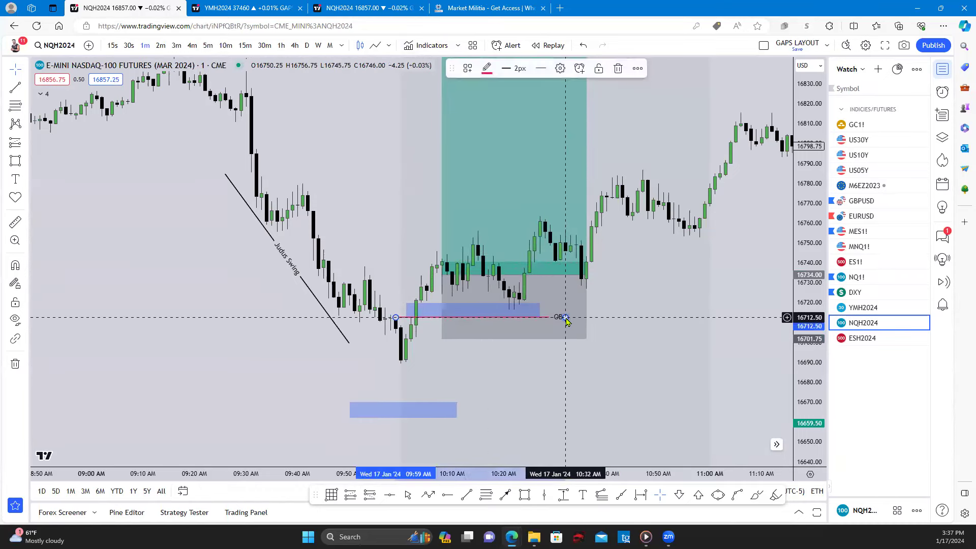
pyautogui.moveTo(566, 318); pyautogui.dragTo(591, 318)
# Apply the "1min FVG+" template to the rectangle above the OB line and extend it to about 10:33 AM.
pyautogui.click(497, 309)
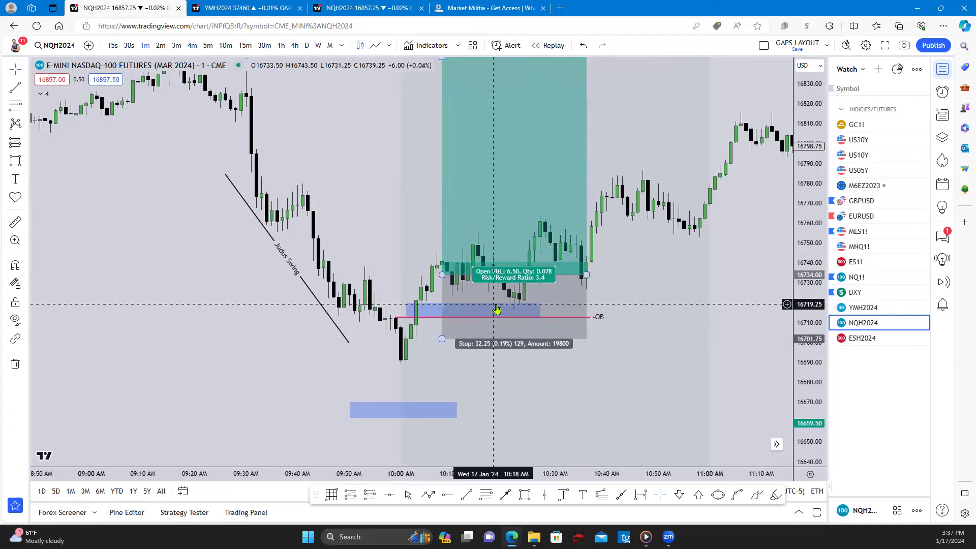
pyautogui.click(425, 322)
pyautogui.click(411, 309)
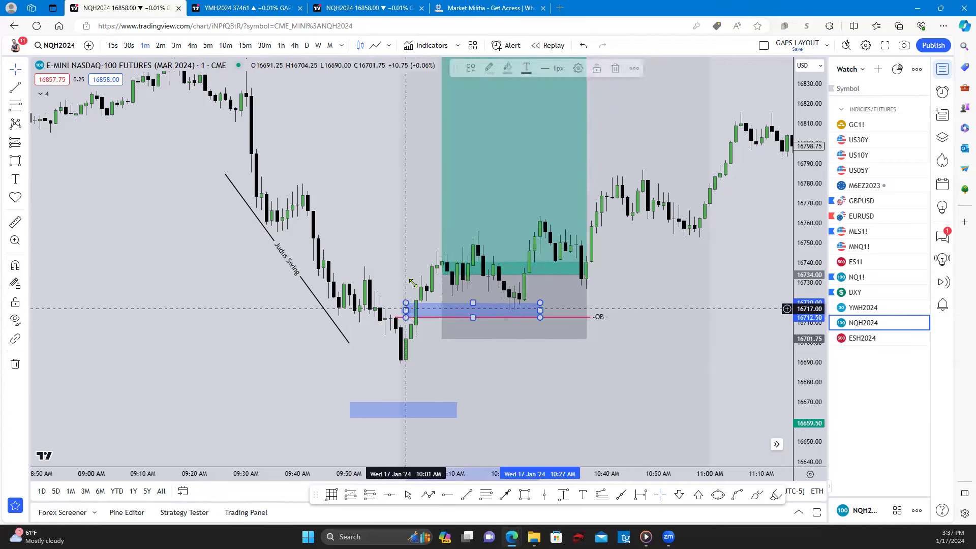
pyautogui.click(473, 68)
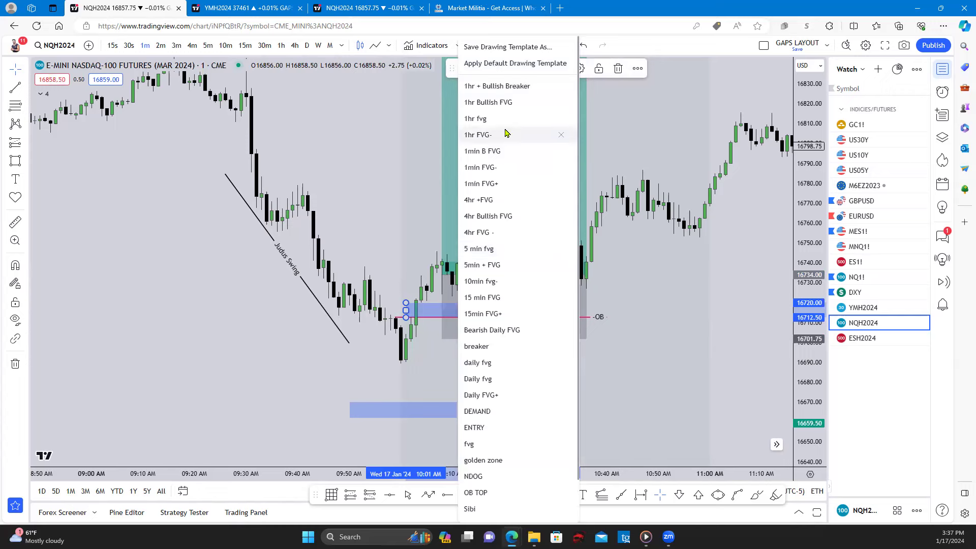
pyautogui.click(559, 184)
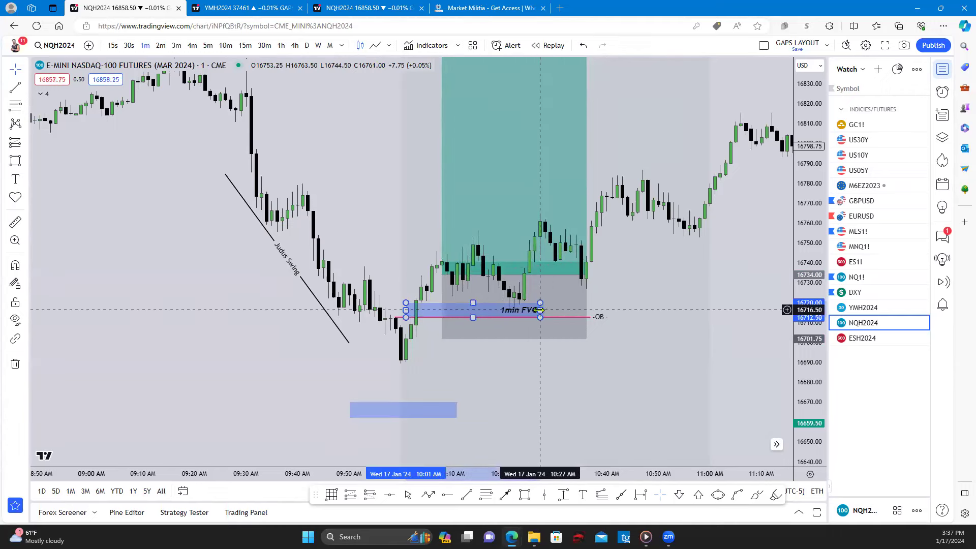
pyautogui.moveTo(540, 309); pyautogui.dragTo(570, 309)
pyautogui.click(667, 290)
# Draw a horizontal trend line at the 9:53 AM swing high, at 16737.75 from 9:51 to 10:05 AM.
pyautogui.moveTo(394, 239); pyautogui.dragTo(363, 262)
pyautogui.scroll(-1, 379, 255)
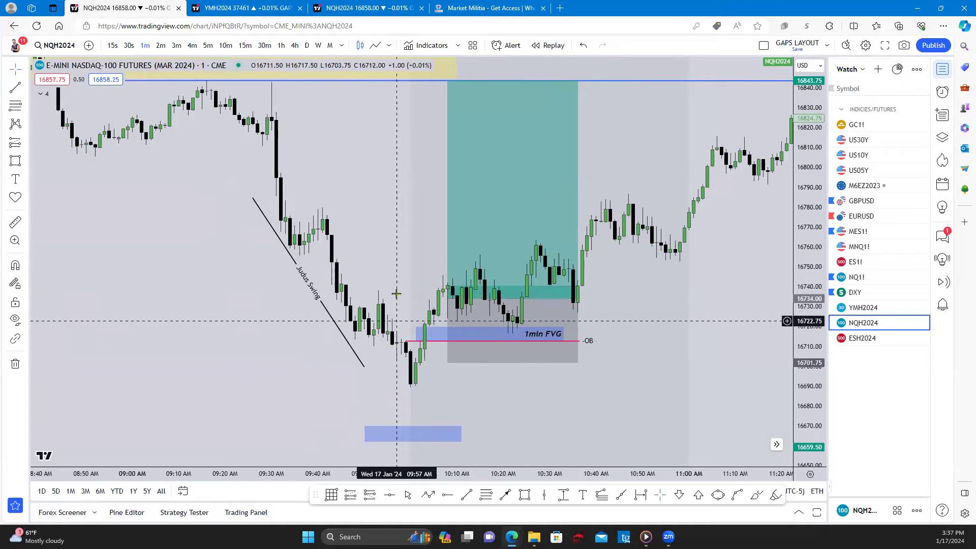
pyautogui.click(18, 87)
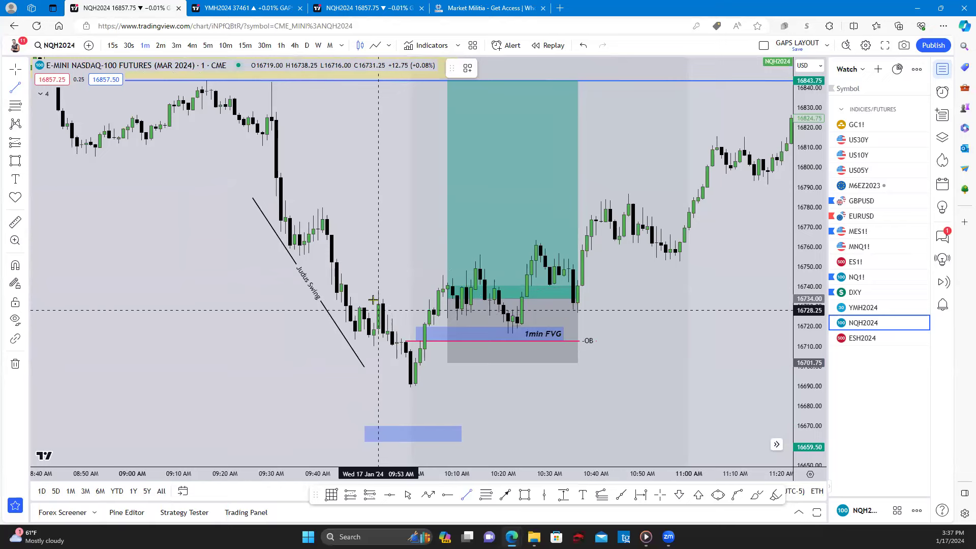
pyautogui.moveTo(369, 291); pyautogui.dragTo(433, 291)
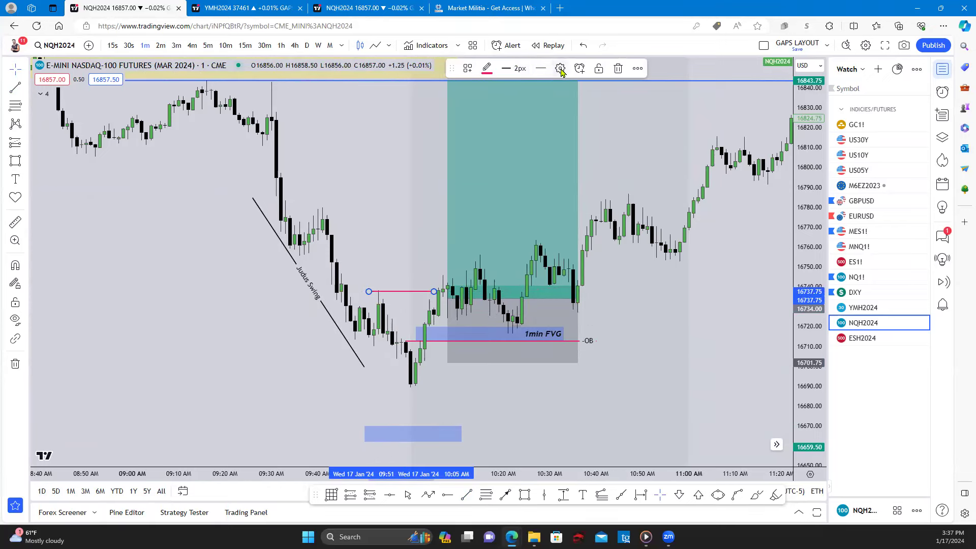
# Label the 16737.75 line "CISD" and align the text to its center.
pyautogui.click(561, 69)
pyautogui.click(431, 87)
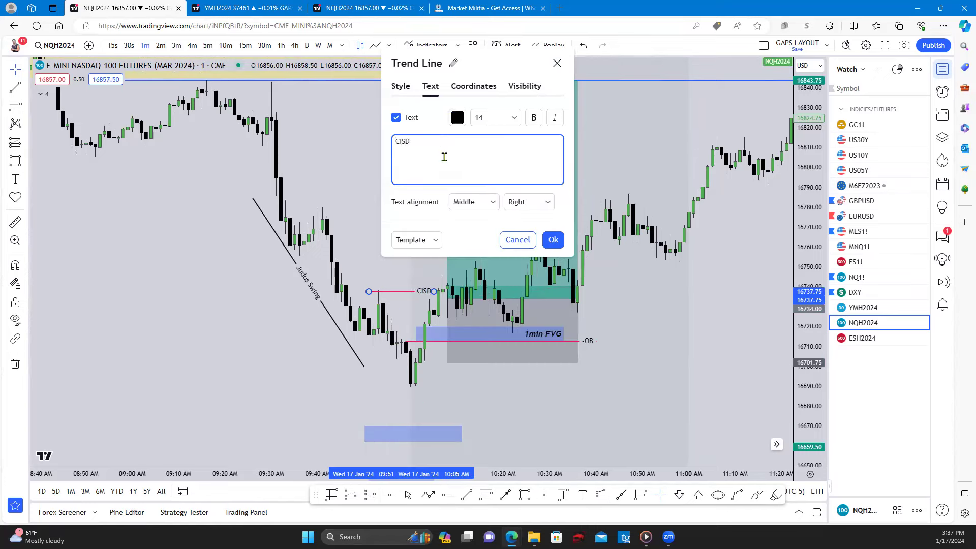
pyautogui.click(514, 202)
pyautogui.click(519, 236)
pyautogui.click(553, 240)
pyautogui.moveTo(395, 225); pyautogui.dragTo(405, 204)
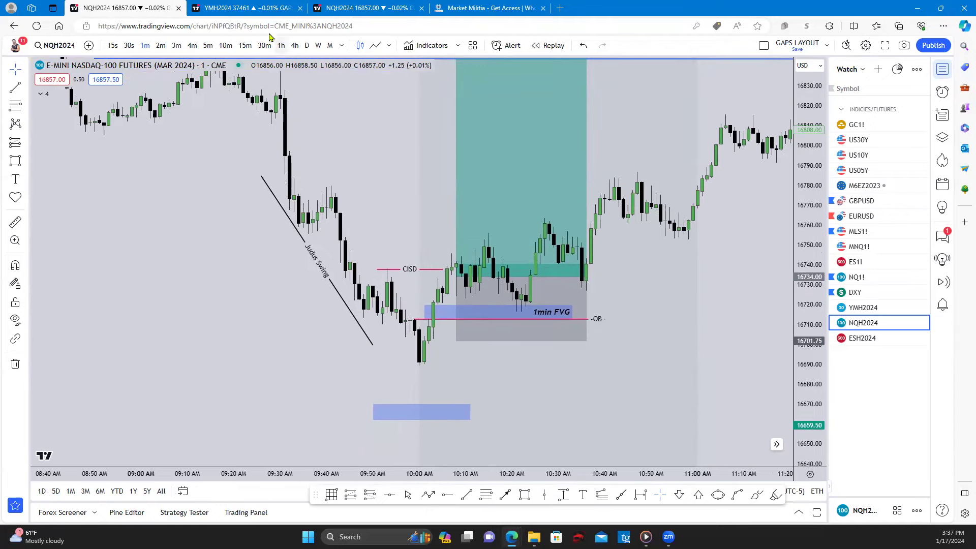
# Open the side-by-side Nasdaq and S&P 500 charts and examine the lows around 10:00 AM on both.
pyautogui.click(364, 6)
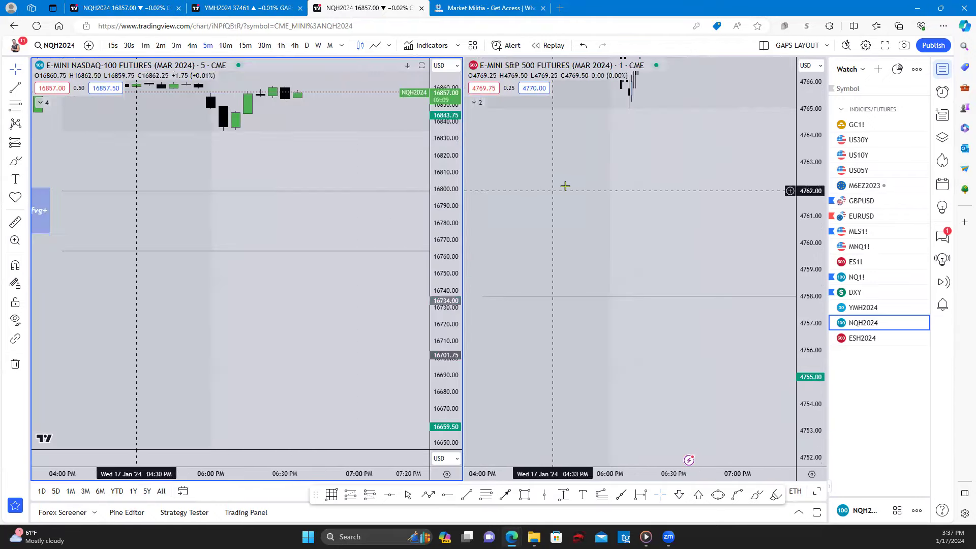
pyautogui.scroll(-10, 325, 275)
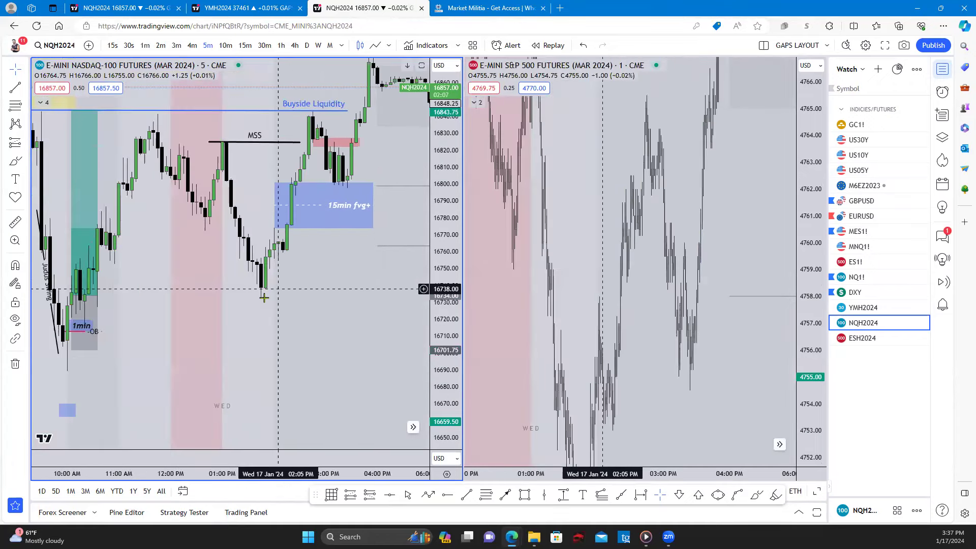
pyautogui.moveTo(143, 320); pyautogui.dragTo(430, 297)
pyautogui.scroll(10, 423, 297)
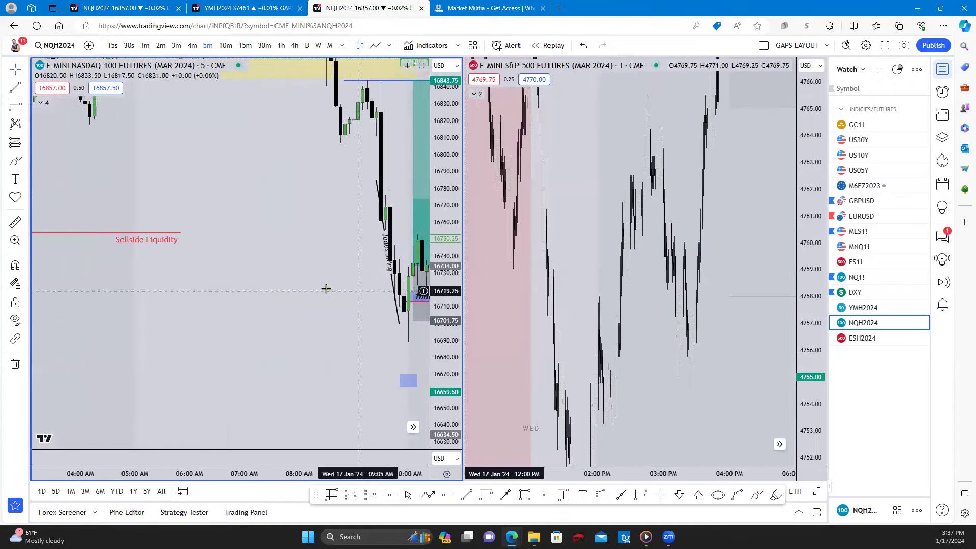
pyautogui.moveTo(658, 390); pyautogui.dragTo(665, 377)
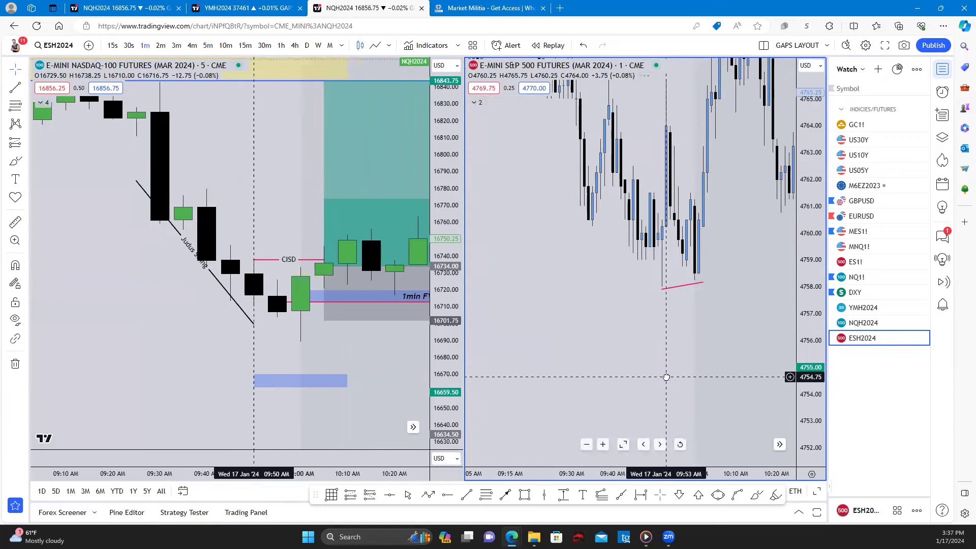
pyautogui.moveTo(621, 295); pyautogui.dragTo(544, 313)
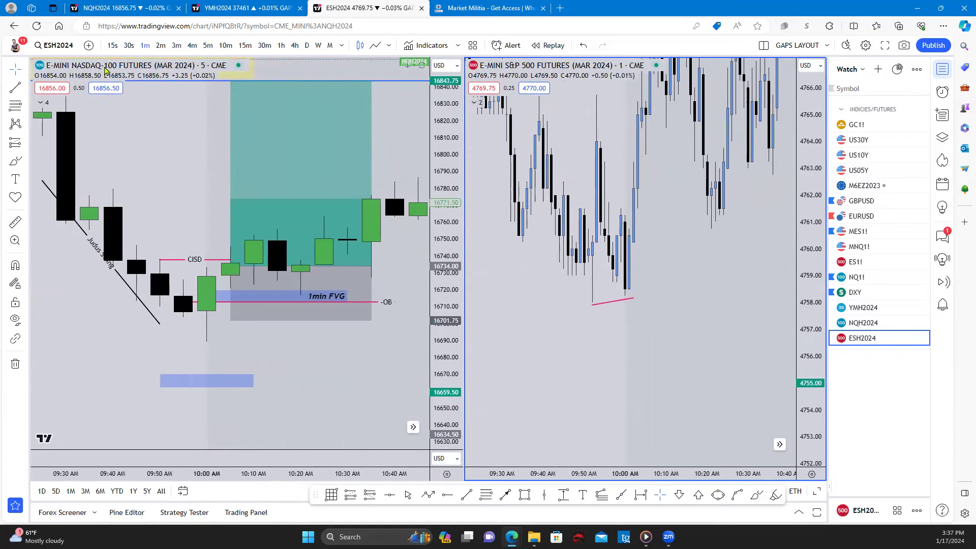
pyautogui.scroll(-3, 146, 188)
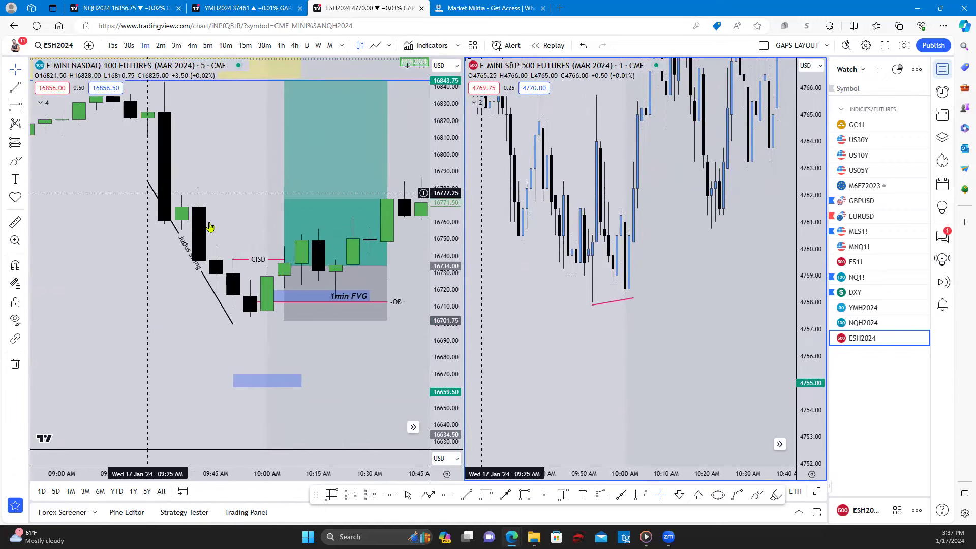
# Label the trend line beneath the S&P 500 chart's 10:00 AM lows "SMT" and align the text to its center.
pyautogui.click(597, 303)
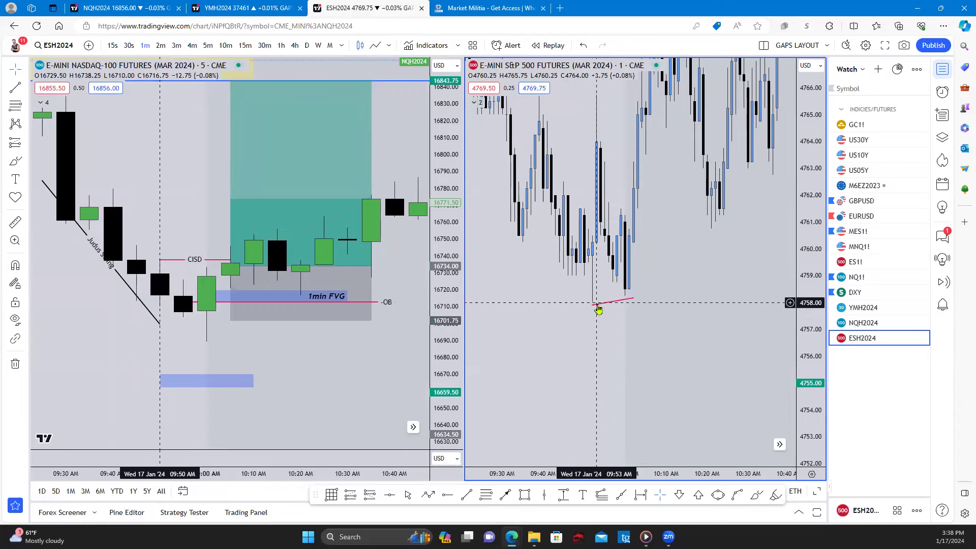
pyautogui.click(632, 299)
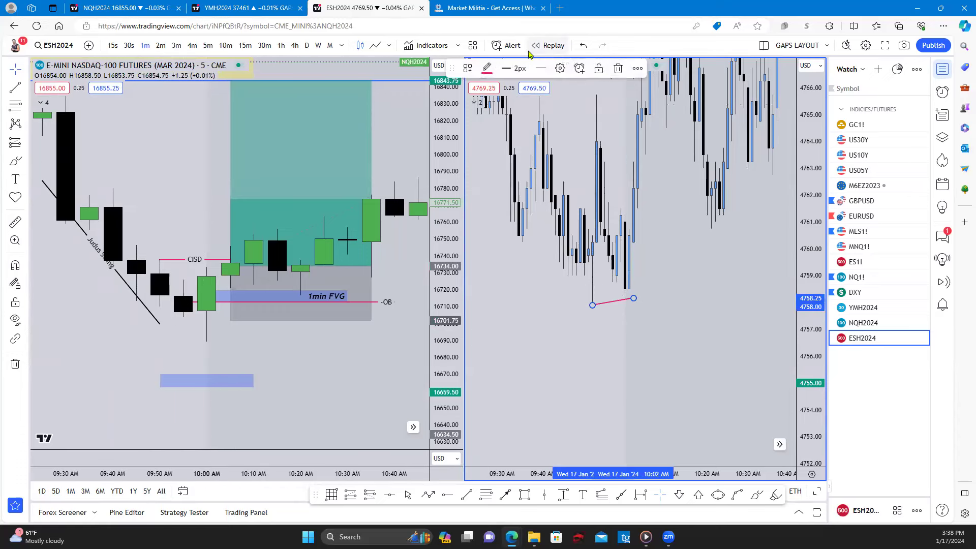
pyautogui.click(561, 68)
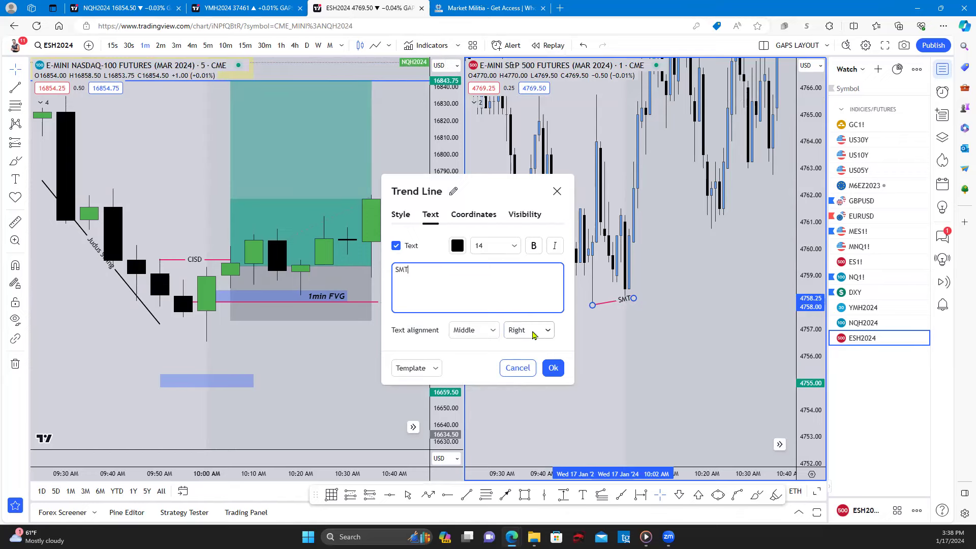
pyautogui.click(529, 331)
pyautogui.click(521, 366)
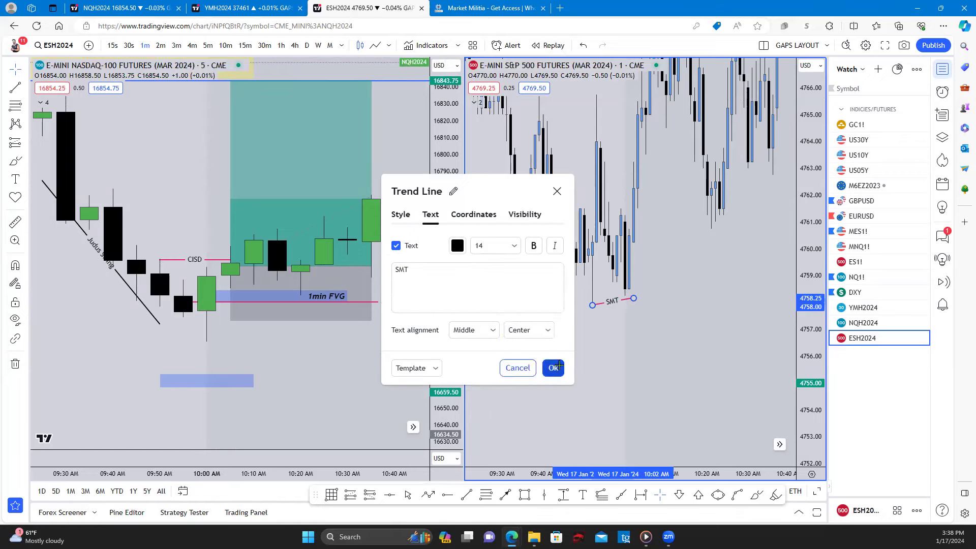
pyautogui.click(553, 368)
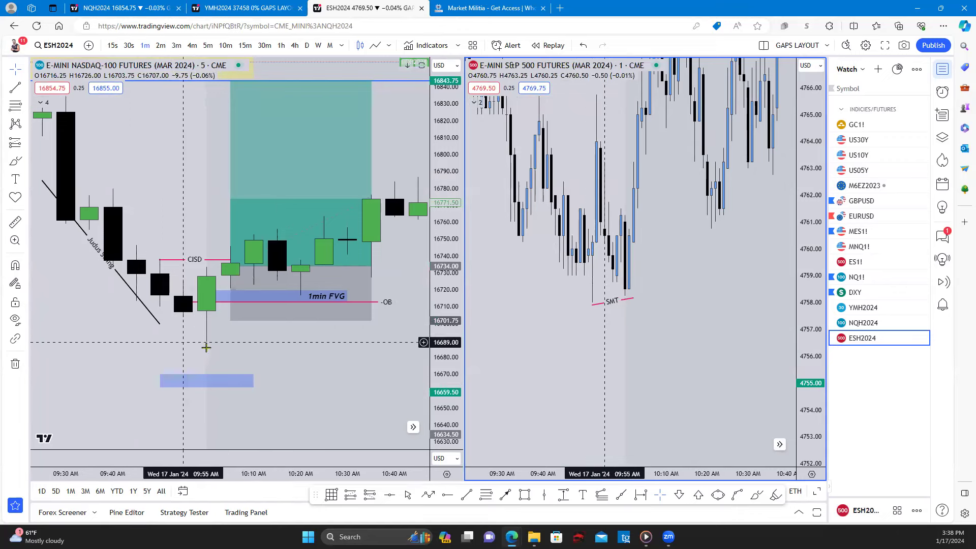
# Compare the Nasdaq lows around 10:00 AM with the S&P 500 lows at the SMT line.
pyautogui.scroll(-2, 239, 377)
pyautogui.moveTo(281, 473); pyautogui.dragTo(316, 474)
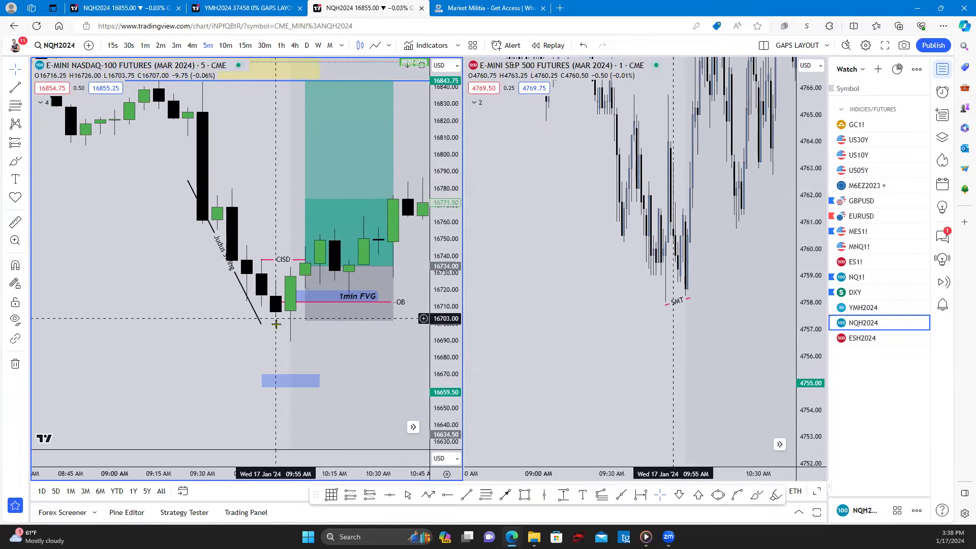
pyautogui.scroll(3, 669, 264)
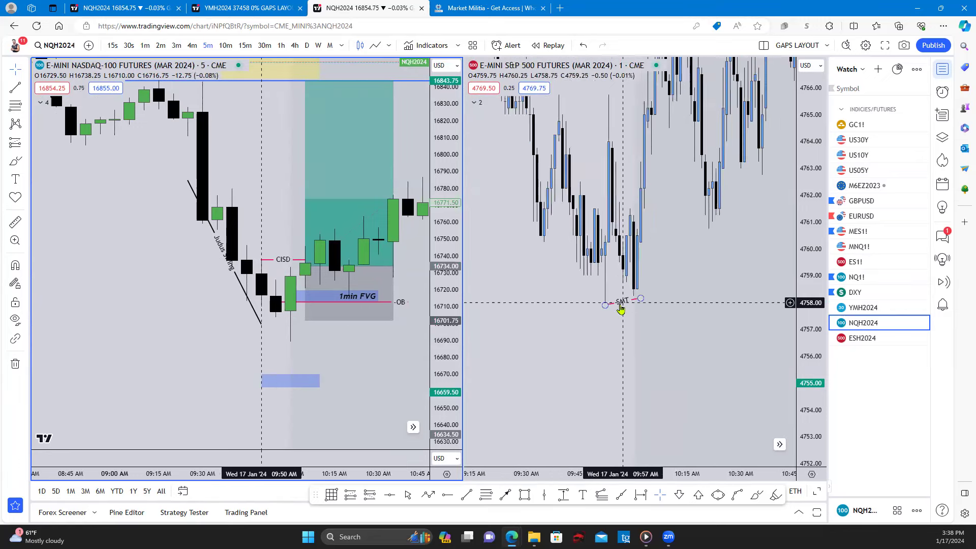
pyautogui.click(534, 361)
pyautogui.moveTo(534, 361); pyautogui.dragTo(621, 307)
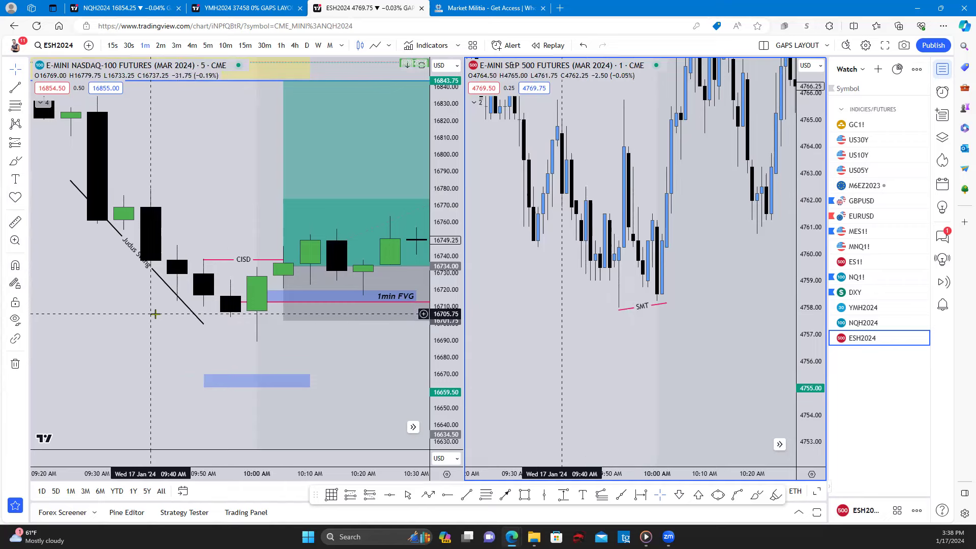
# Change the Nasdaq chart in the two-chart layout to the 1-minute timeframe.
pyautogui.click(154, 311)
pyautogui.click(145, 46)
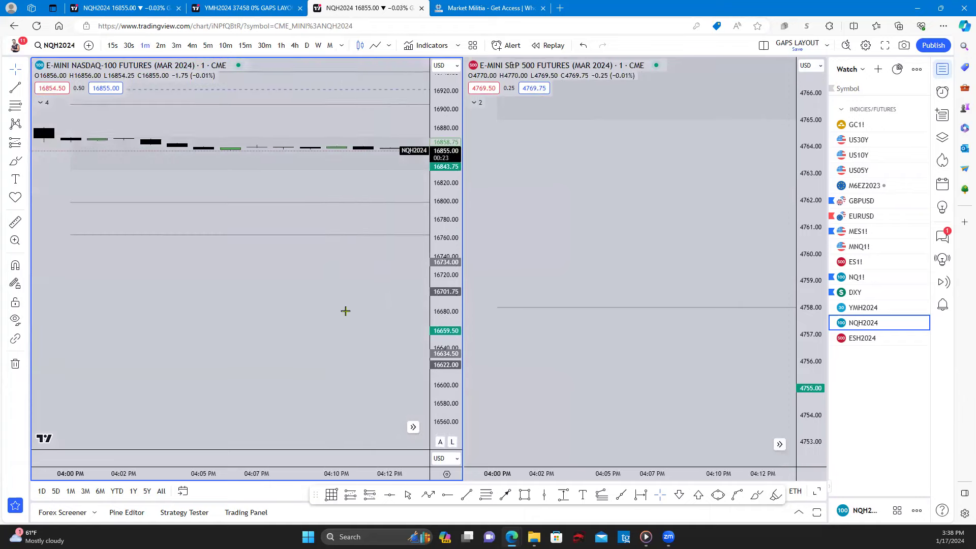
pyautogui.scroll(-15, 309, 319)
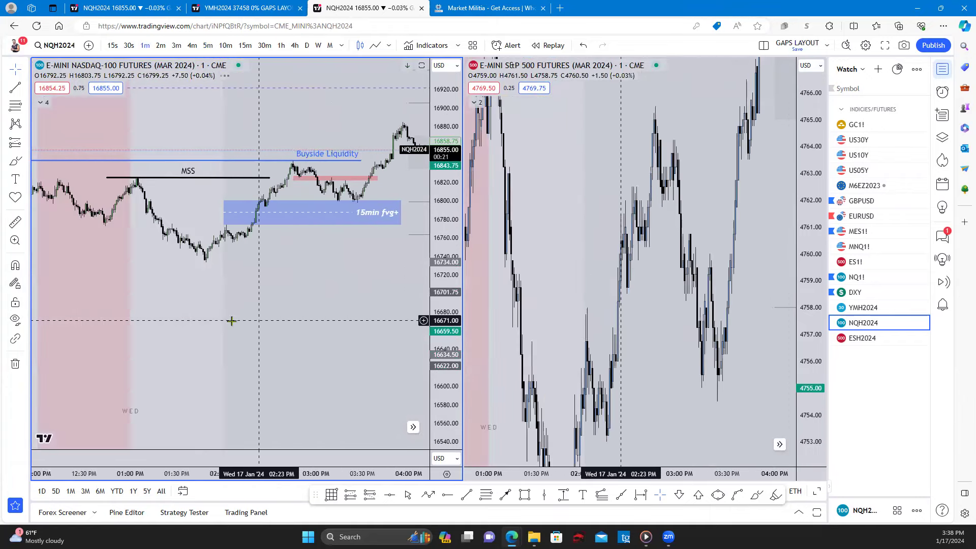
# Draw a trend line under the Nasdaq lows from about 9:52 to 9:59 AM, 16705.75 to 16690.00, and label it "SMT".
pyautogui.moveTo(65, 346); pyautogui.dragTo(387, 348)
pyautogui.scroll(15, 324, 353)
pyautogui.scroll(5, 387, 348)
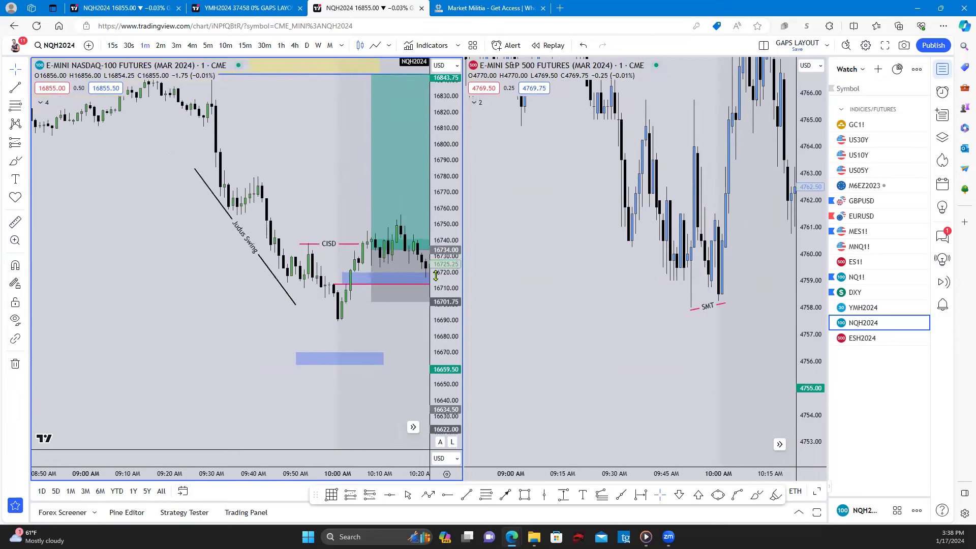
pyautogui.scroll(3, 331, 335)
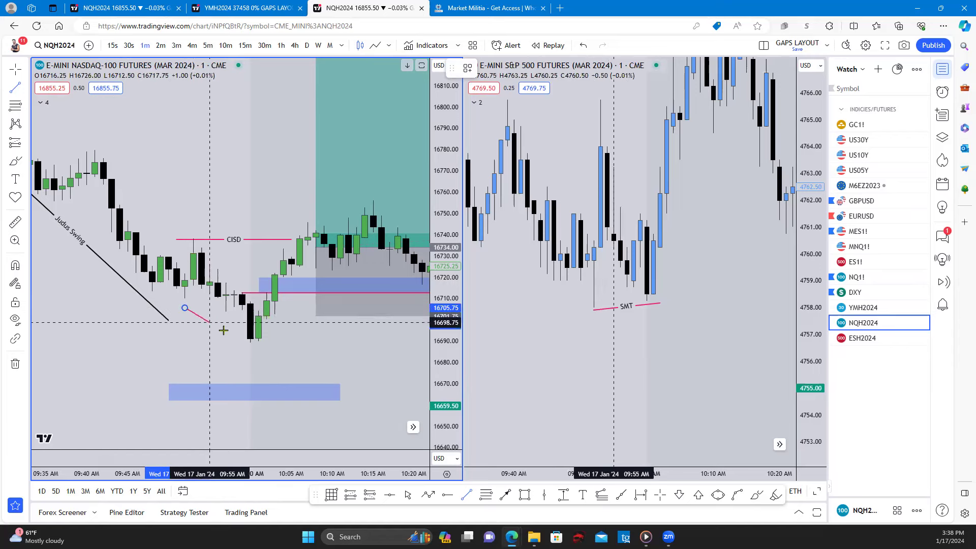
pyautogui.click(239, 344)
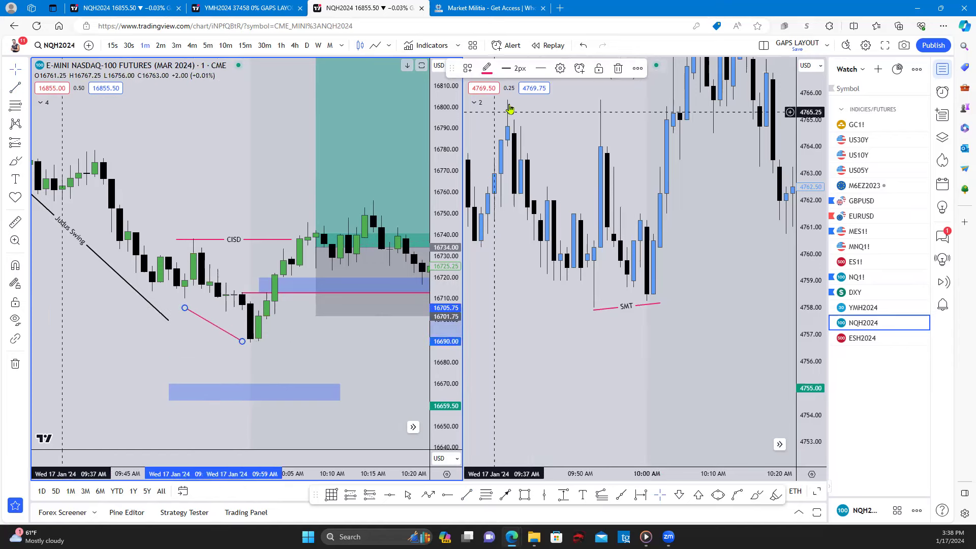
pyautogui.click(564, 72)
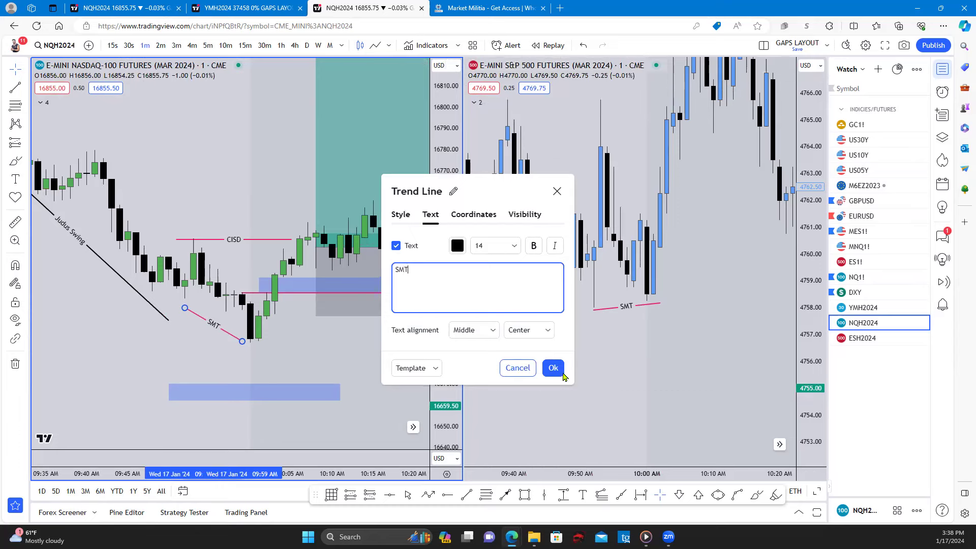
pyautogui.click(553, 368)
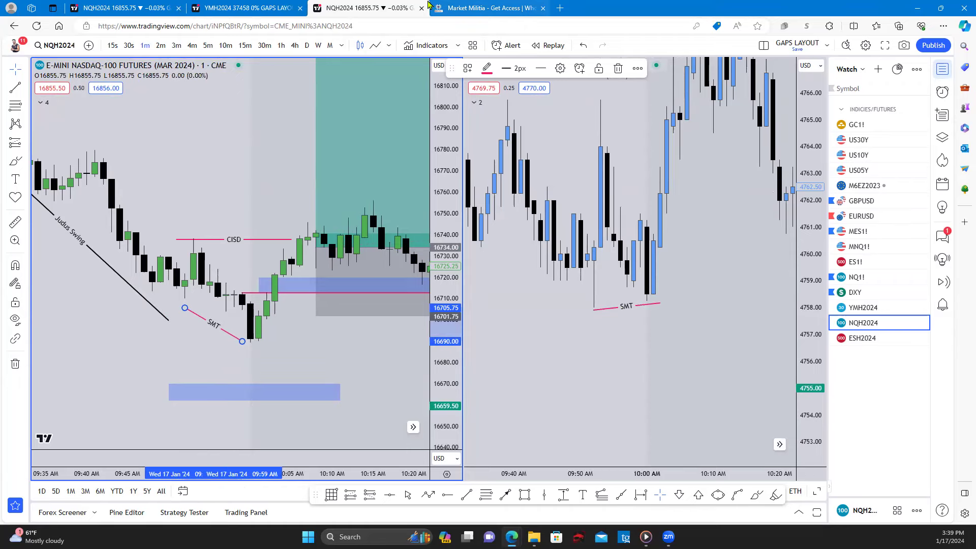
# Switch to the side-by-side Dollar Index and Dow charts and examine the Wednesday morning moves between 9:00 and 10:00 AM.
pyautogui.click(252, 10)
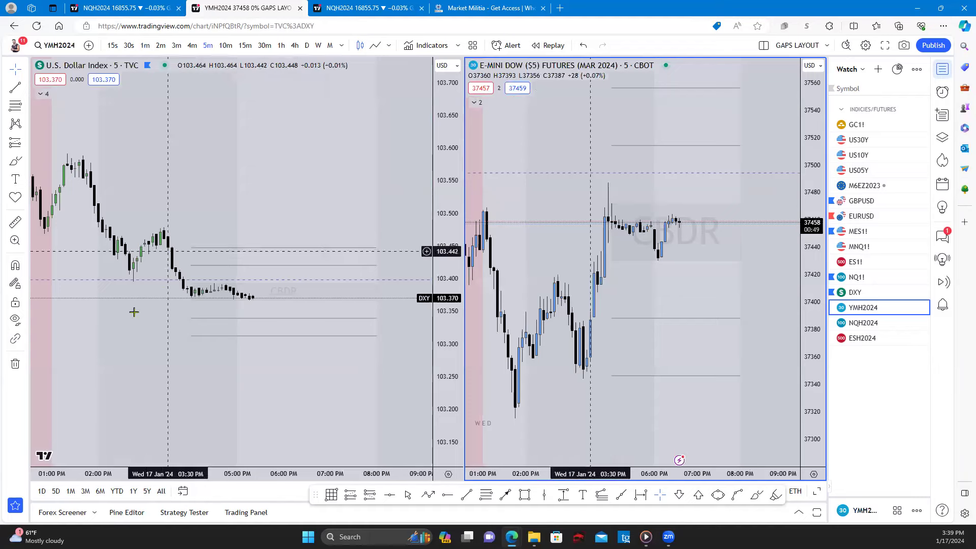
pyautogui.moveTo(127, 345); pyautogui.dragTo(255, 337)
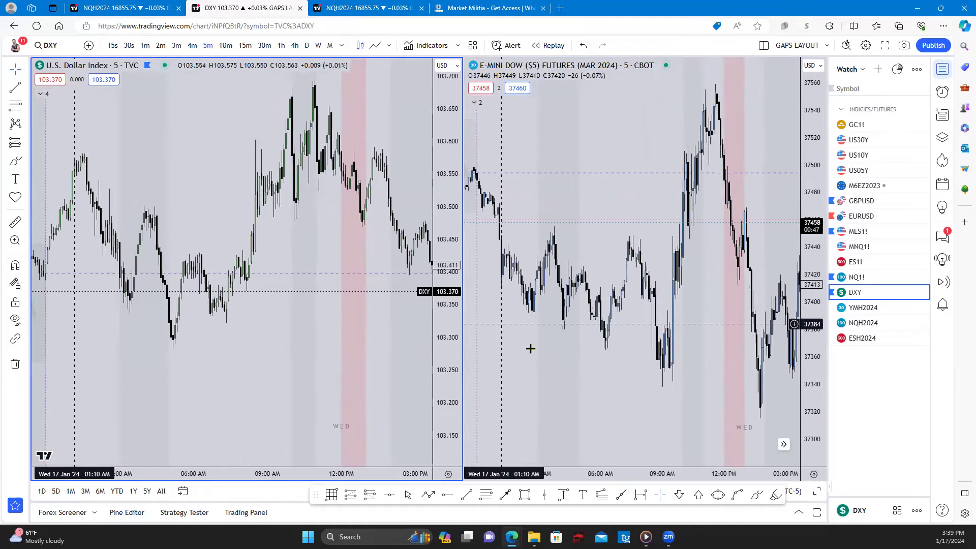
pyautogui.moveTo(569, 361); pyautogui.dragTo(401, 345)
pyautogui.moveTo(521, 374); pyautogui.dragTo(756, 320)
pyautogui.scroll(5, 696, 339)
pyautogui.scroll(5, 629, 330)
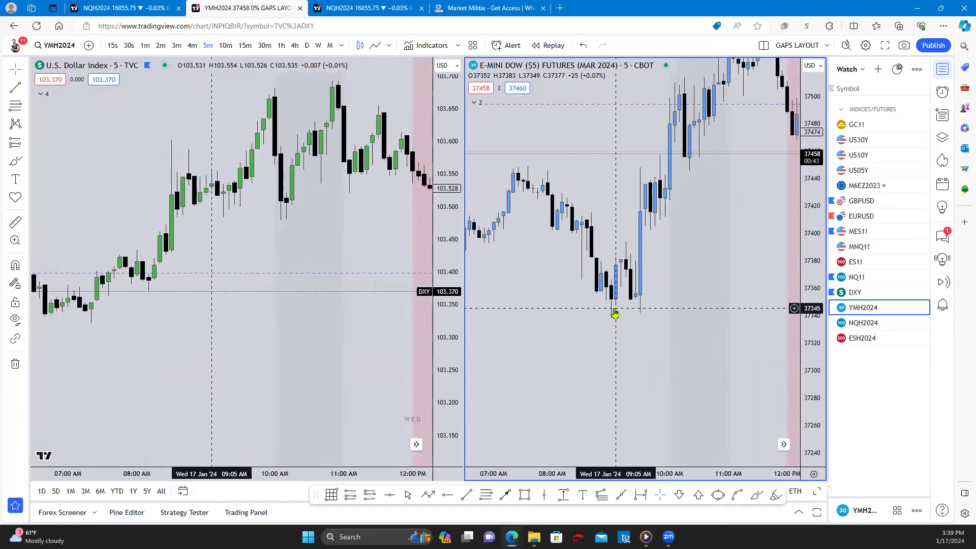
pyautogui.moveTo(678, 266); pyautogui.dragTo(629, 333)
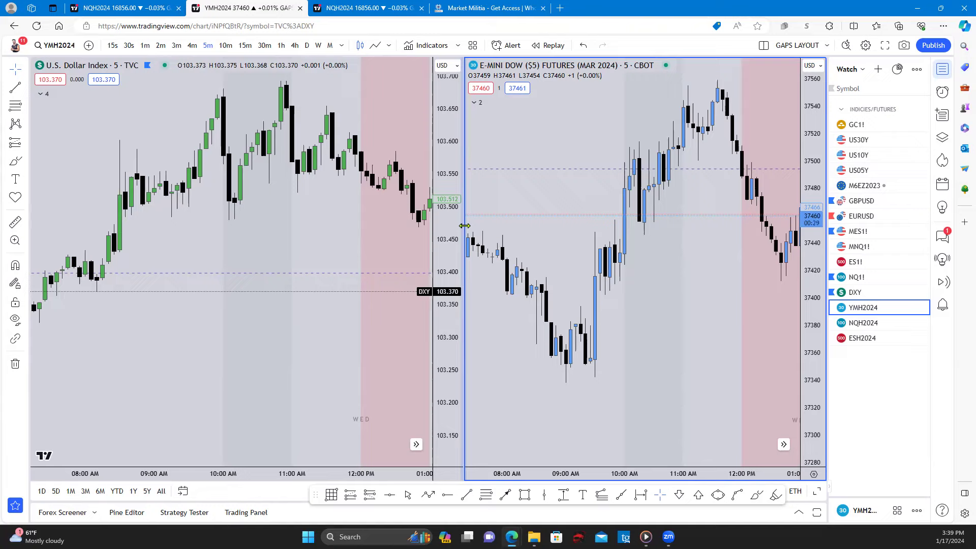
# Widen the Dollar Index chart relative to the Dow chart, keeping the 10:00 AM price action in view.
pyautogui.moveTo(492, 225); pyautogui.dragTo(590, 228)
pyautogui.click(410, 226)
pyautogui.scroll(-10, 314, 253)
pyautogui.scroll(3, 393, 237)
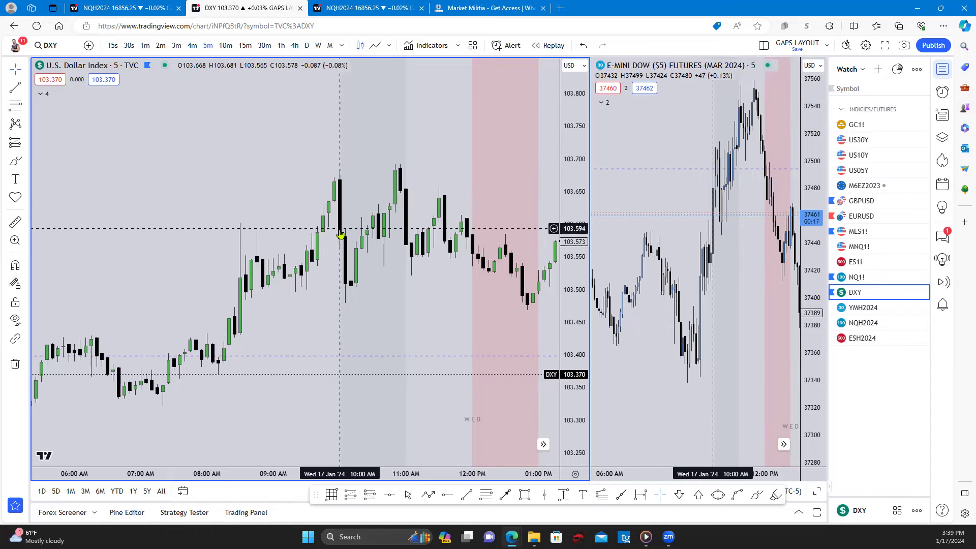
# Draw a trend line along the Dollar Index rise from 103.564 at 9:25 AM to 103.695 at 9:55 AM, labelled "Judus Swing".
pyautogui.scroll(3, 300, 333)
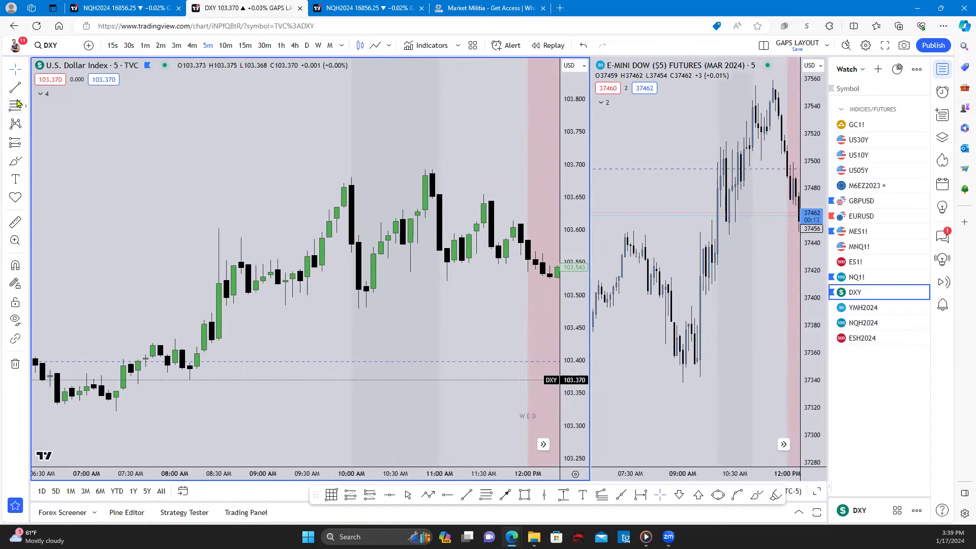
pyautogui.click(300, 253)
pyautogui.click(344, 167)
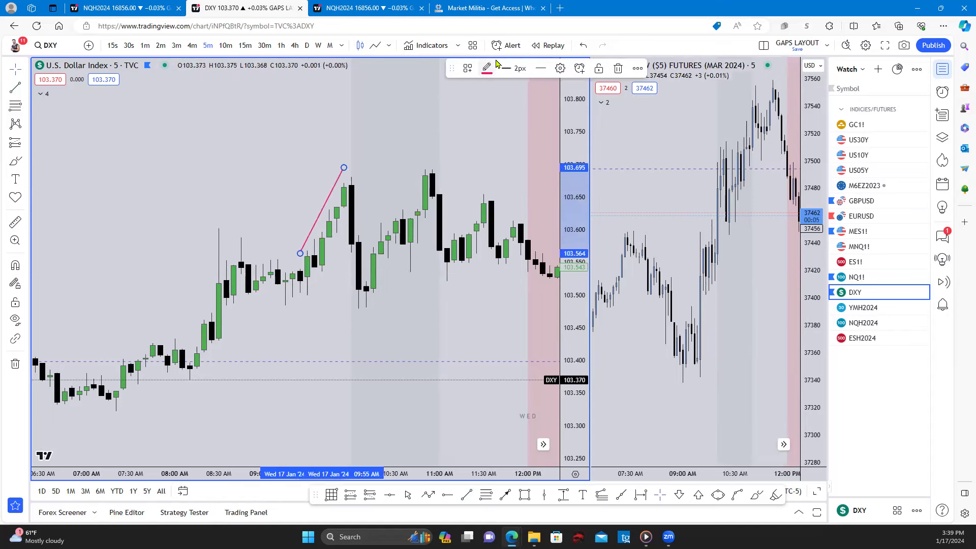
pyautogui.click(560, 68)
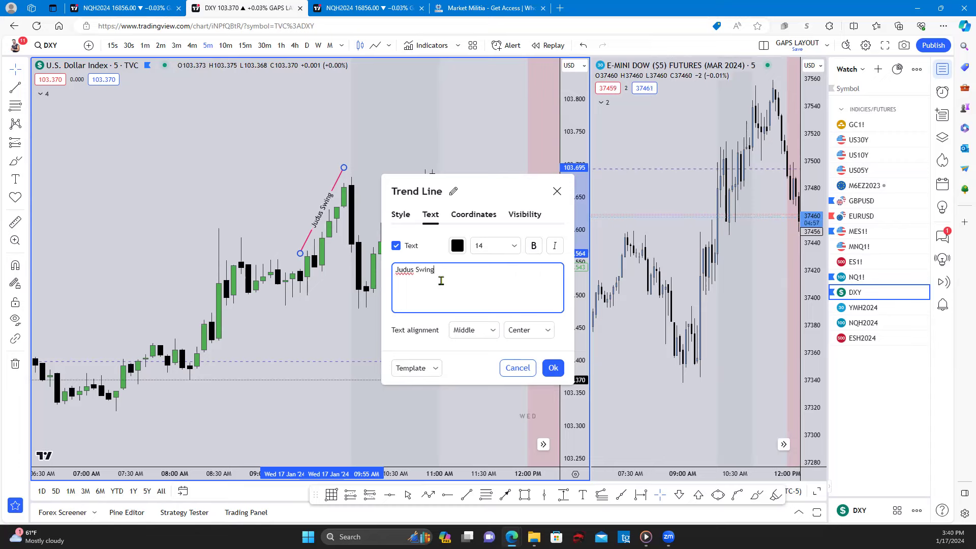
pyautogui.press('Return')
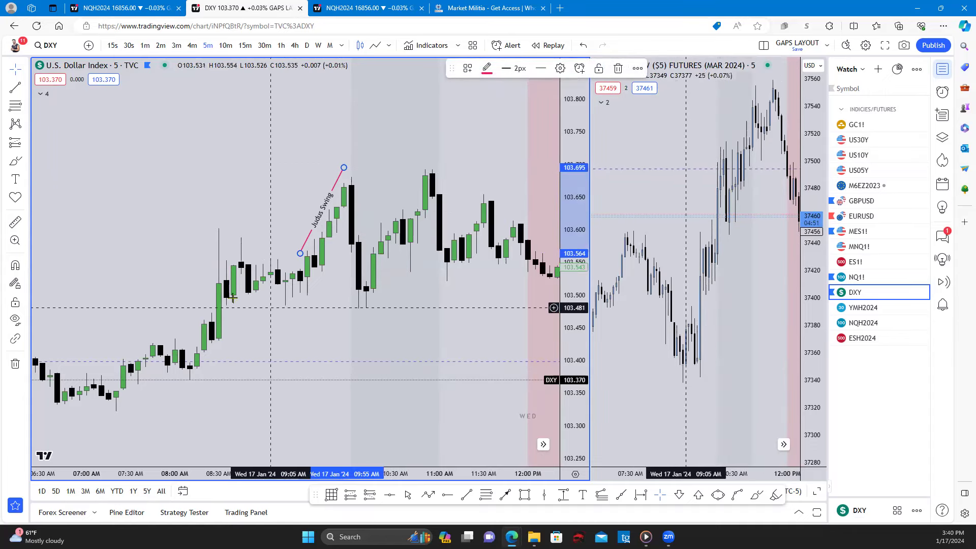
# Mark the Dollar Index lows at 103.485 from 8:30 to about 10:00 AM with an SSLQ-template line and an arrow pointing down to it.
pyautogui.hotkey('alt', 't')
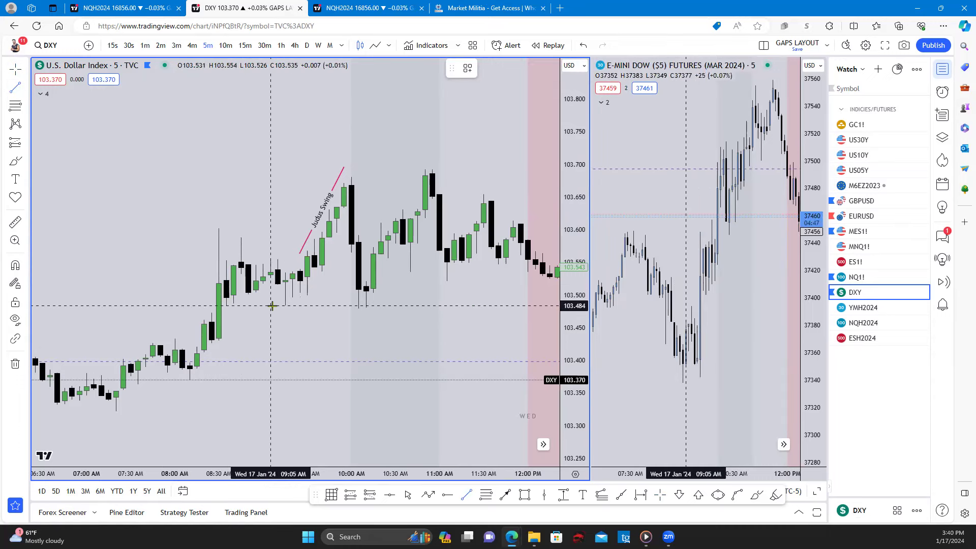
pyautogui.click(218, 305)
pyautogui.click(344, 305)
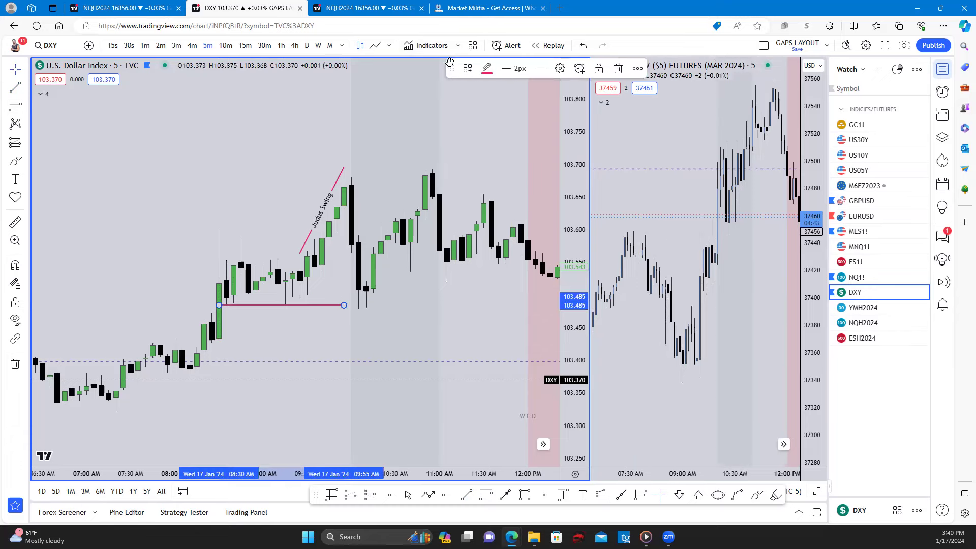
pyautogui.click(468, 68)
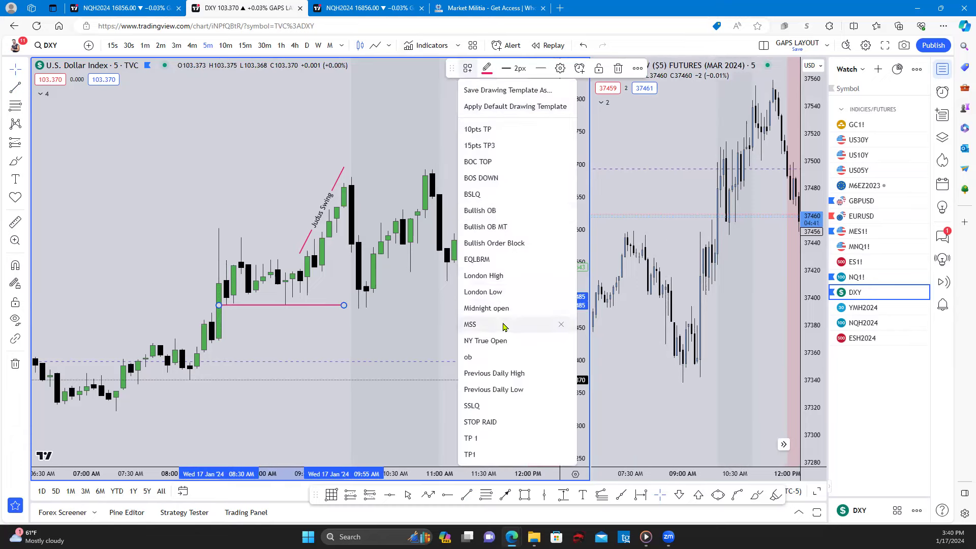
pyautogui.click(486, 406)
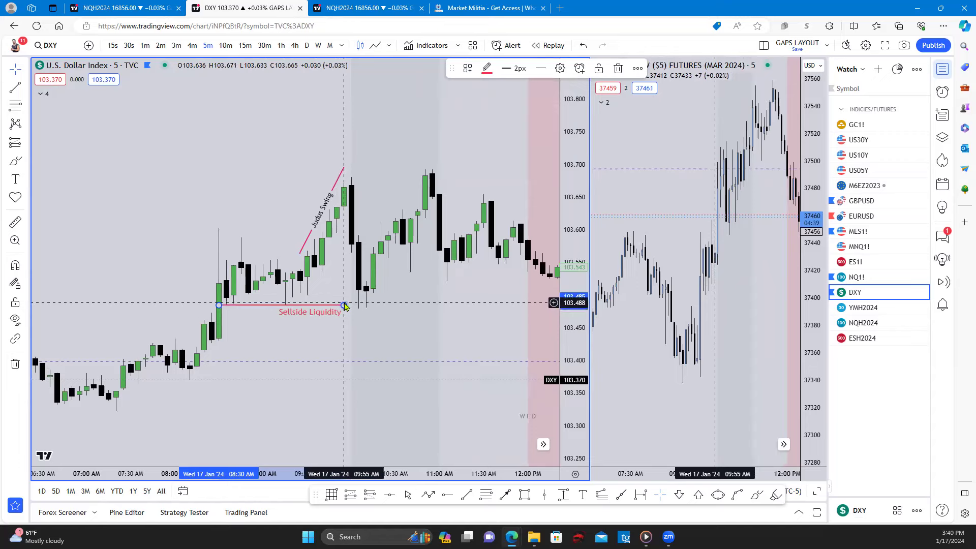
pyautogui.moveTo(344, 305); pyautogui.dragTo(355, 306)
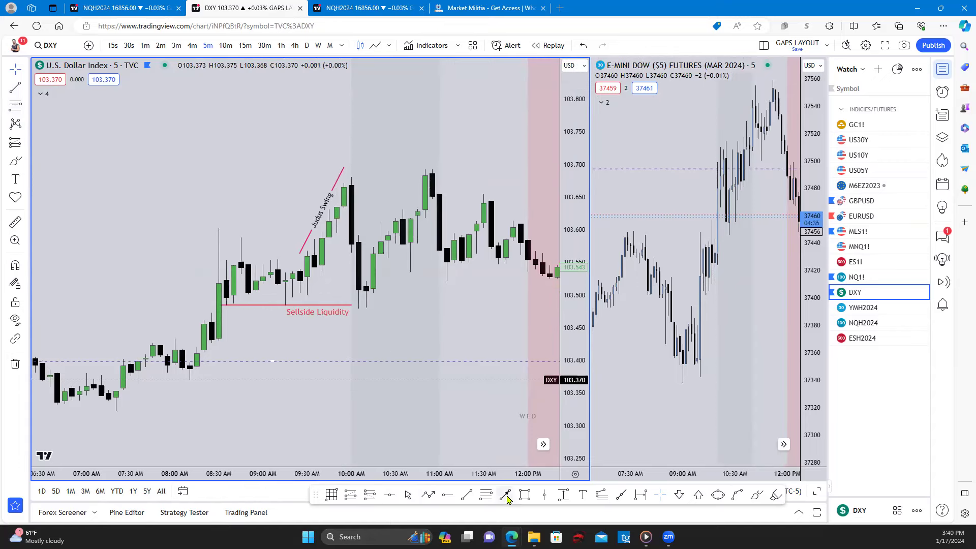
pyautogui.moveTo(285, 198); pyautogui.dragTo(336, 304)
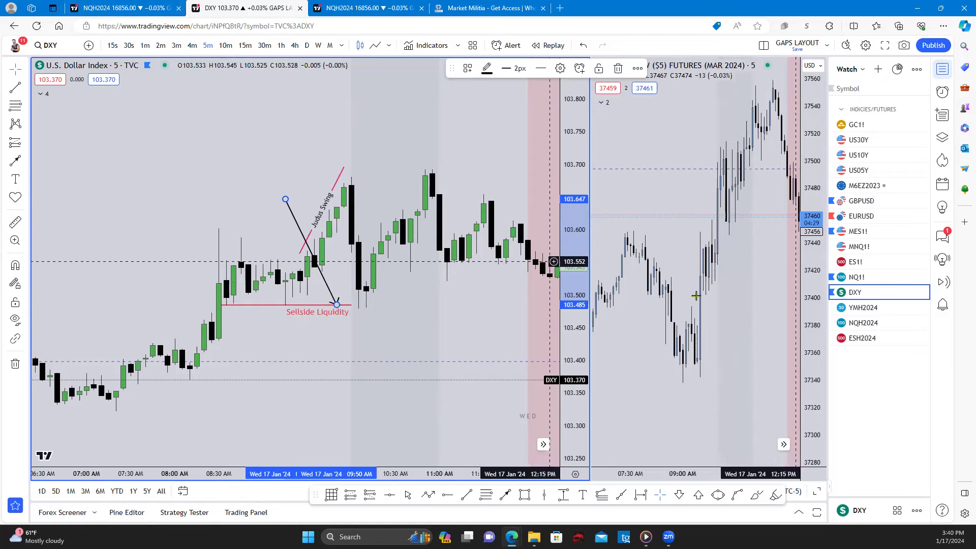
# Return to the single NQH2024 1-minute chart and review the marked-up long trade against the surrounding price action.
pyautogui.click(106, 9)
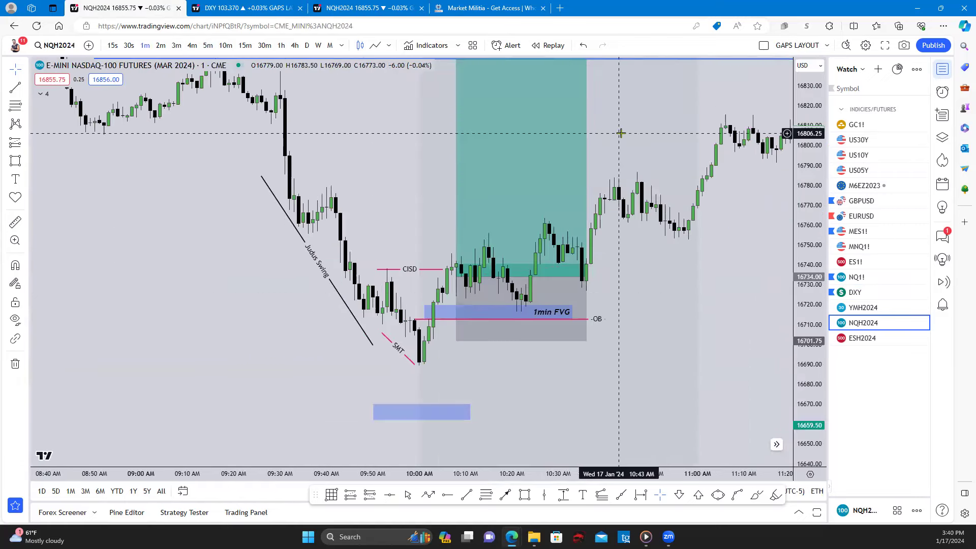
pyautogui.moveTo(620, 134); pyautogui.dragTo(461, 203)
pyautogui.moveTo(255, 306); pyautogui.dragTo(447, 278)
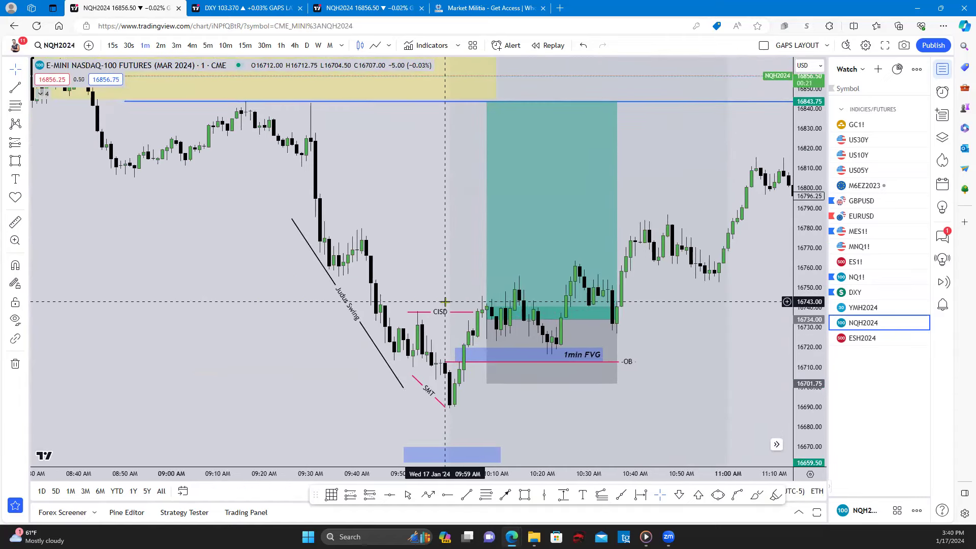
pyautogui.moveTo(400, 424); pyautogui.dragTo(362, 302)
pyautogui.scroll(-4, 333, 346)
pyautogui.moveTo(805, 311); pyautogui.dragTo(800, 344)
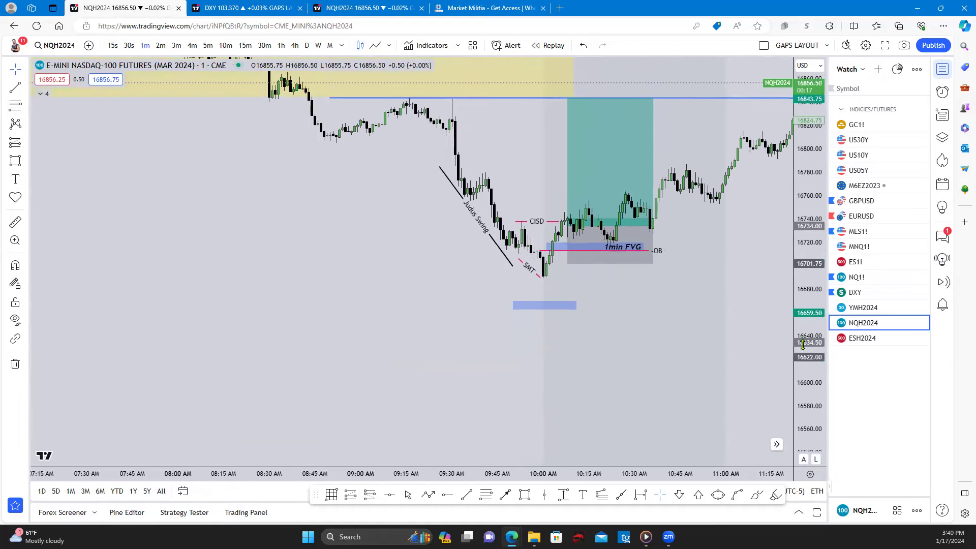
pyautogui.scroll(-5, 400, 317)
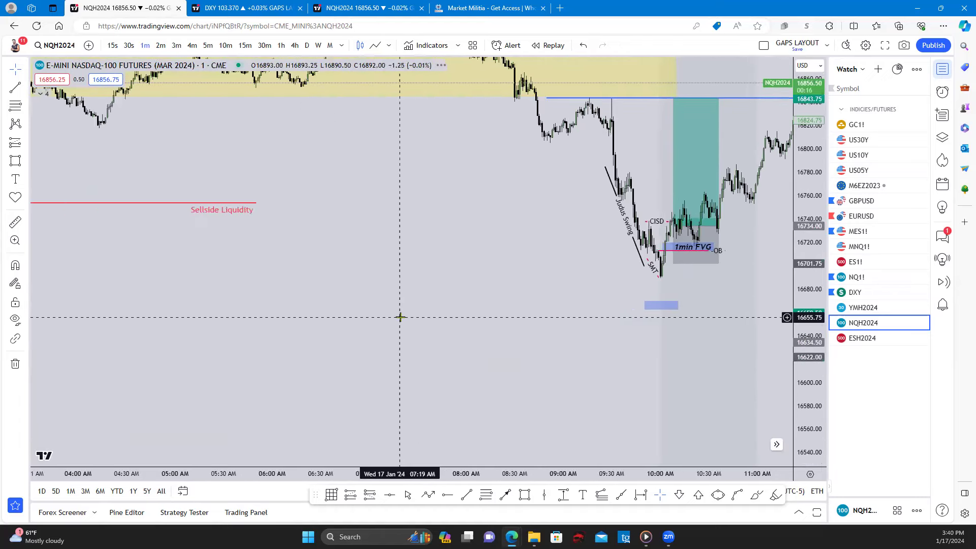
# Change the NQH2024 chart to the daily timeframe, reset its view and frame the January candles.
pyautogui.click(306, 45)
pyautogui.rightClick(480, 306)
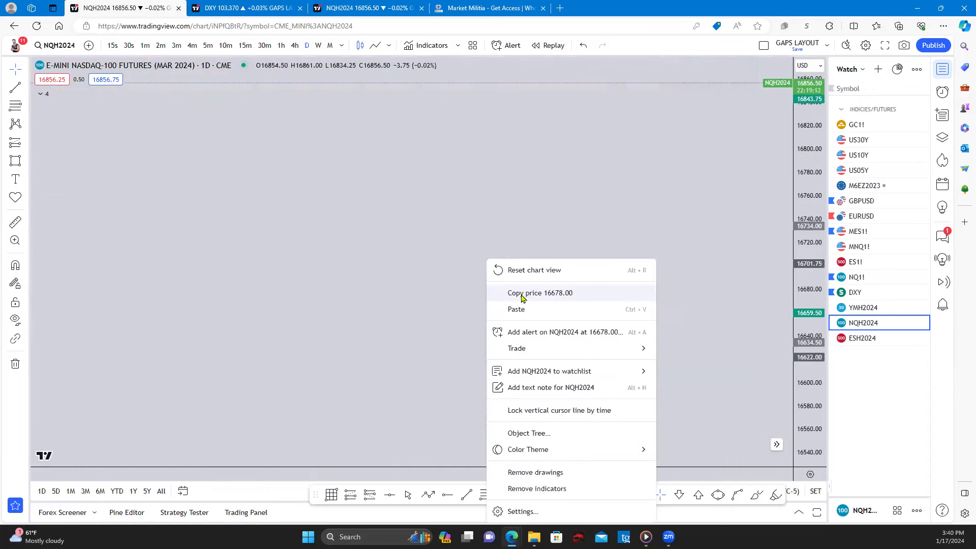
pyautogui.click(519, 269)
pyautogui.scroll(4, 496, 301)
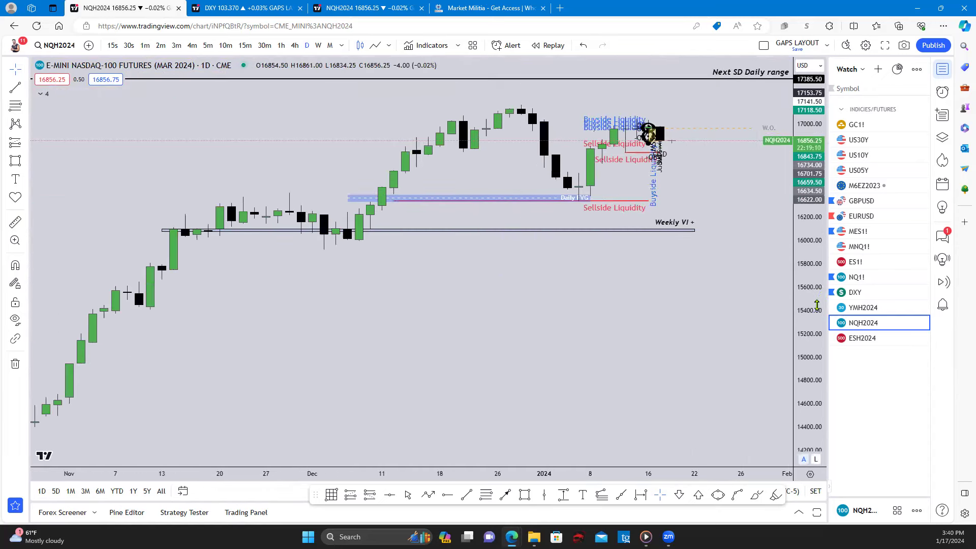
pyautogui.moveTo(818, 306); pyautogui.dragTo(810, 104)
pyautogui.moveTo(703, 164); pyautogui.dragTo(645, 318)
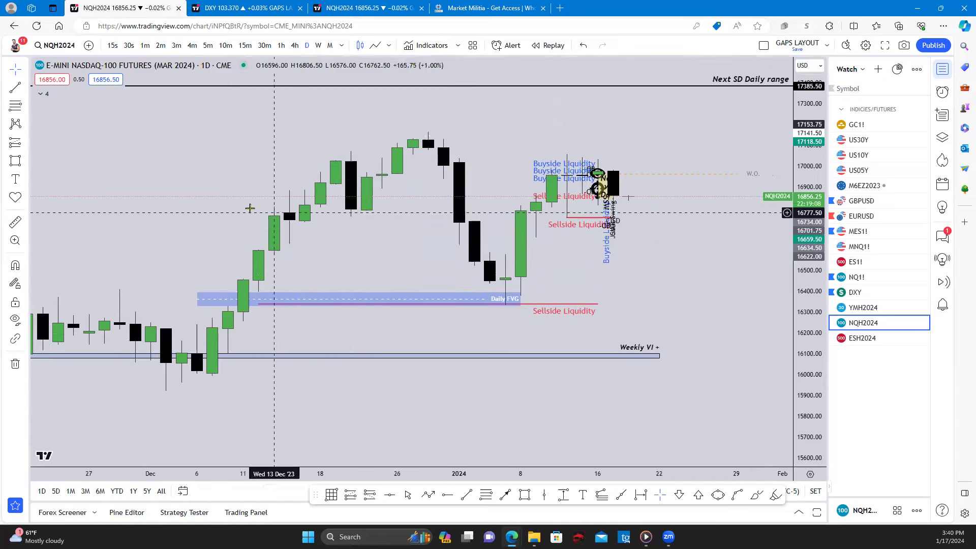
# Draw a rectangle over the NQH2024 daily gap from January 4 to about January 19, between about 16585 and 16650.
pyautogui.click(22, 164)
pyautogui.moveTo(490, 253)
pyautogui.mouseDown()
pyautogui.moveTo(585, 236)
pyautogui.moveTo(567, 238)
pyautogui.moveTo(642, 245)
pyautogui.moveTo(690, 227)
pyautogui.mouseUp()
pyautogui.scroll(5, 653, 269)
pyautogui.scroll(2, 646, 277)
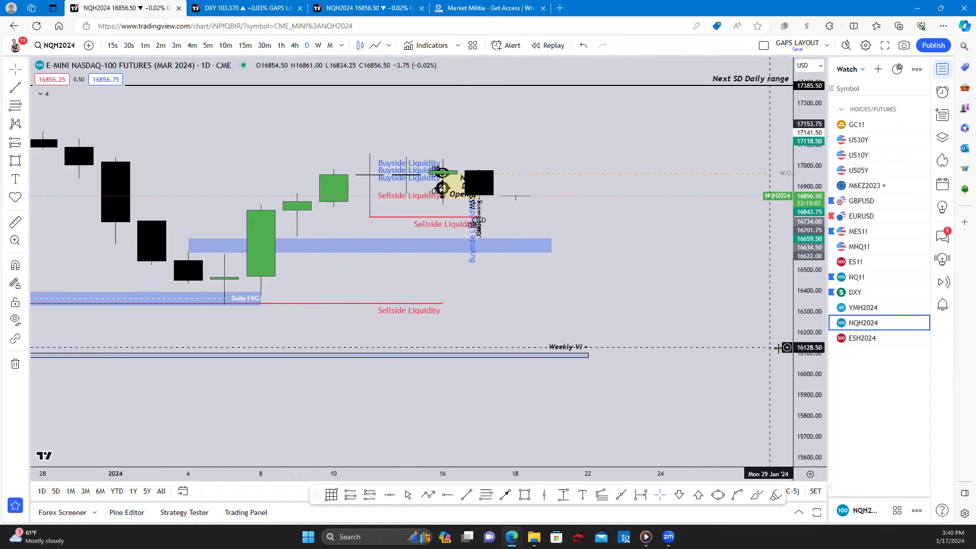
pyautogui.rightClick(587, 291)
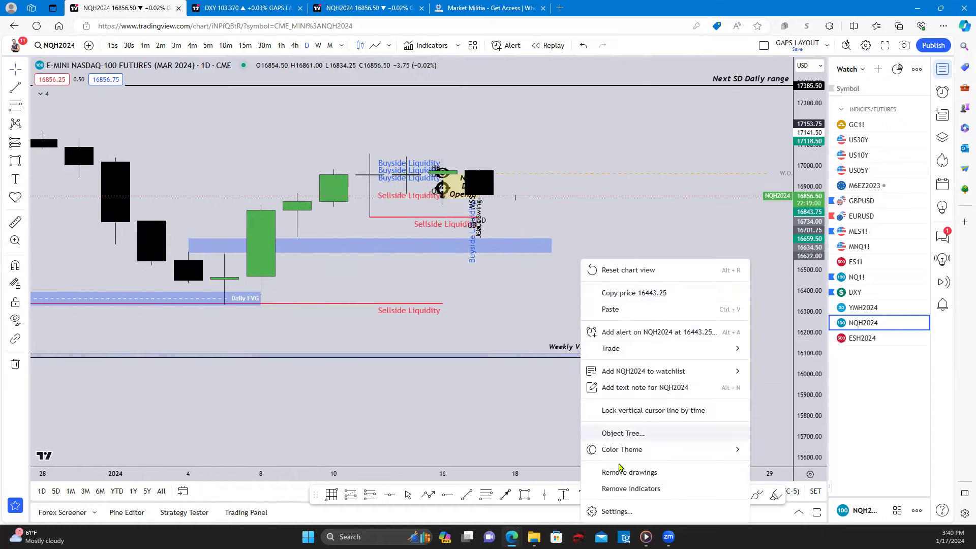
pyautogui.click(510, 283)
pyautogui.moveTo(510, 283); pyautogui.dragTo(585, 335)
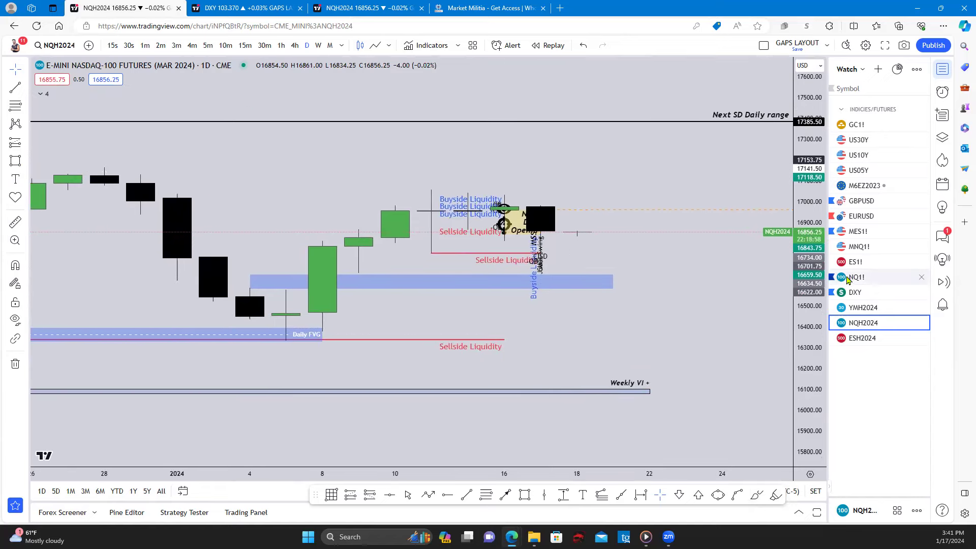
# Load the NQ1! daily chart and box its gap from 16578.00 to 16657.25, extending from January 4 to January 23.
pyautogui.click(852, 279)
pyautogui.scroll(-4, 484, 305)
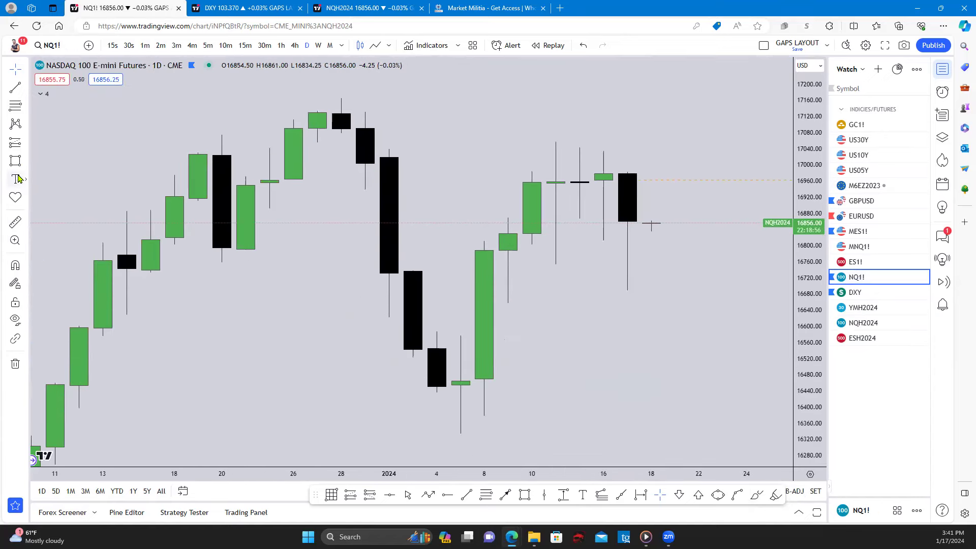
pyautogui.click(16, 160)
pyautogui.click(446, 335)
pyautogui.click(725, 304)
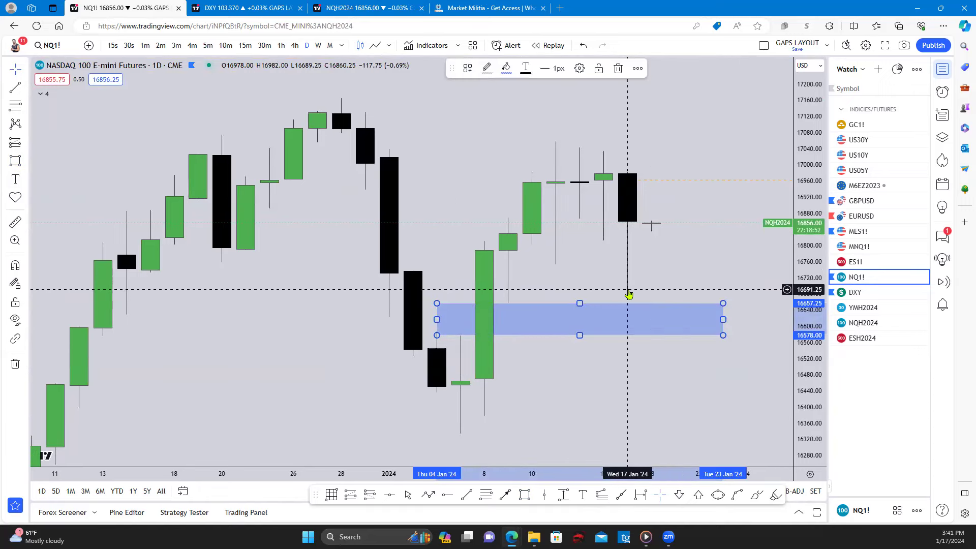
# Load the ES1! daily chart and box its gap from 4760.50 to 4767.25, extending from January 5 to January 22.
pyautogui.click(855, 262)
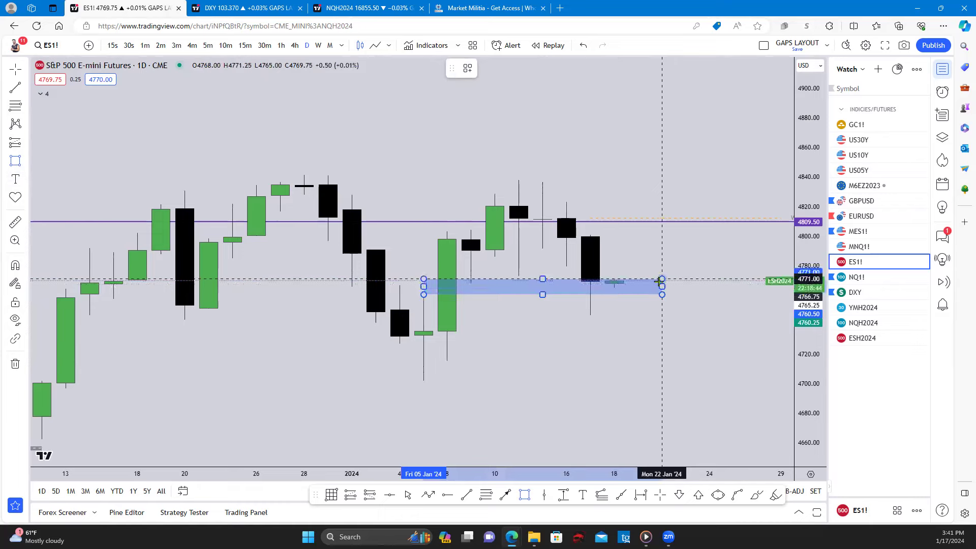
pyautogui.click(662, 284)
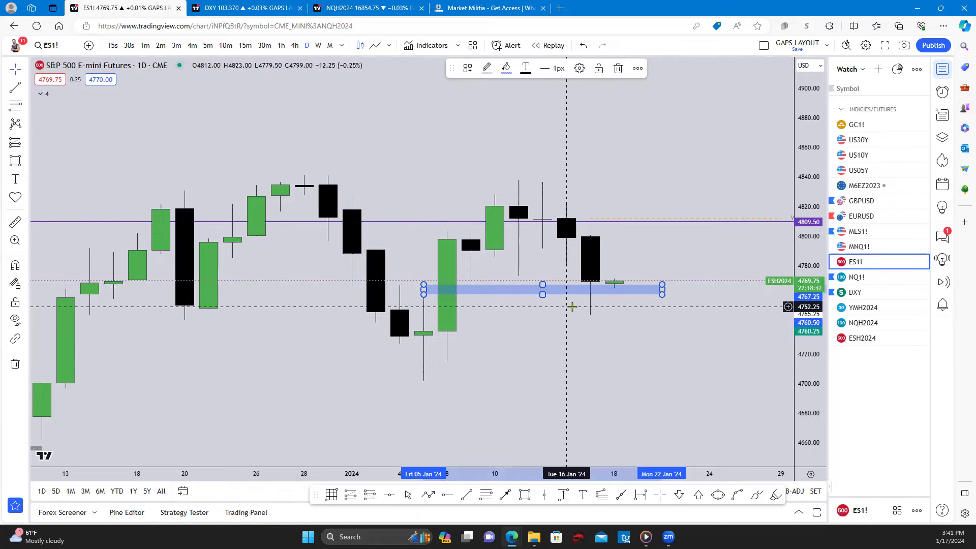
pyautogui.click(521, 344)
pyautogui.moveTo(508, 345); pyautogui.dragTo(476, 345)
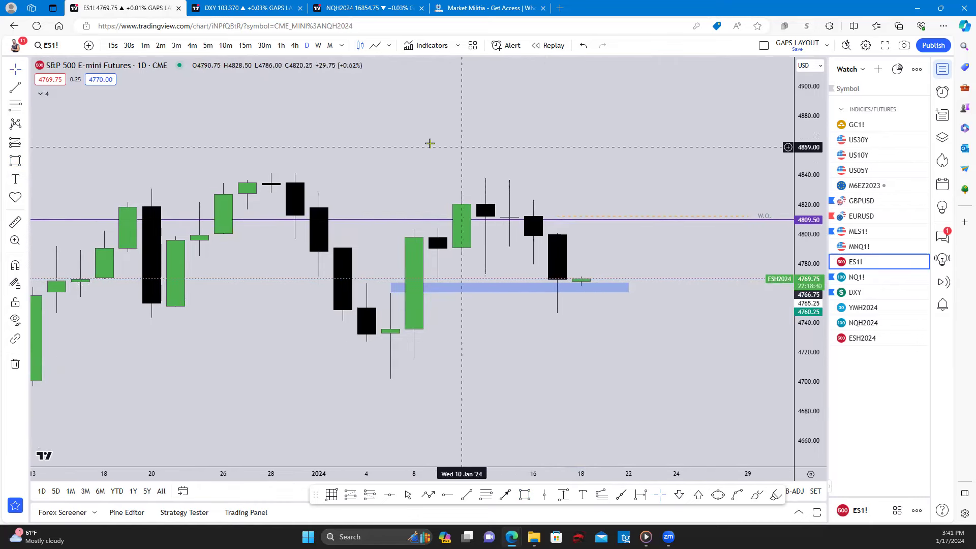
# Draw a trend line on the ES1! daily chart from the January 9 low at 4766.75 to the January 17 low at 4746.00.
pyautogui.click(16, 90)
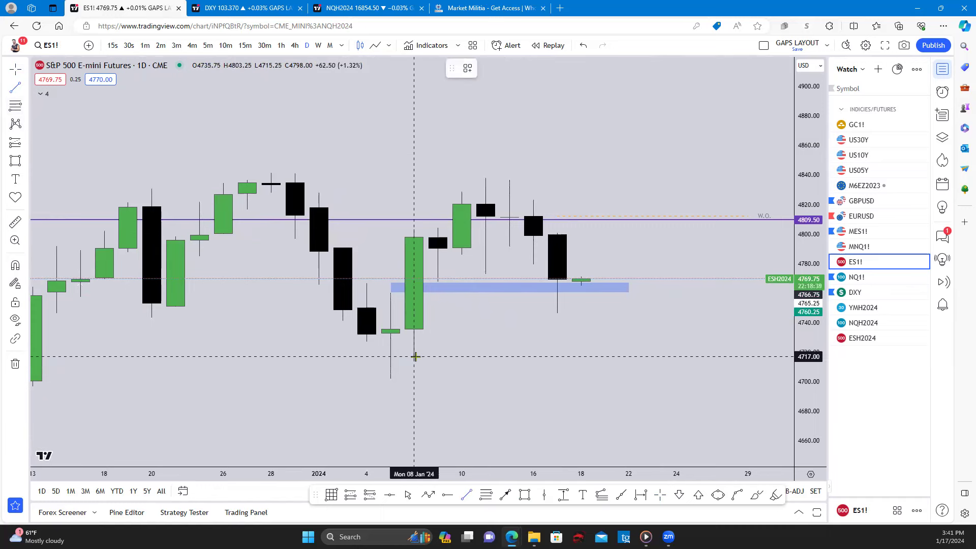
pyautogui.click(437, 283)
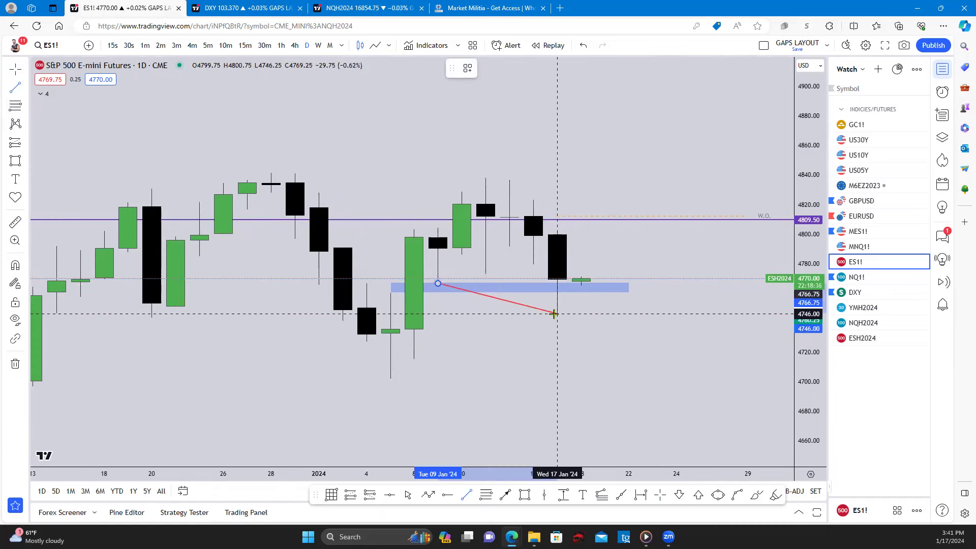
pyautogui.click(558, 314)
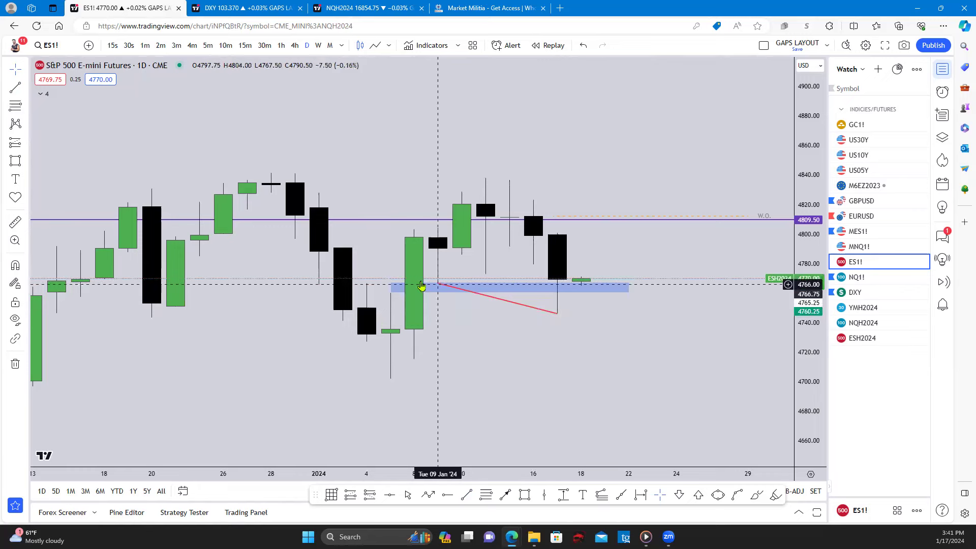
# Load NQ1! and draw a trend line from the January 9 low at 16654.75 along the January 17 low, ending on January 18.
pyautogui.click(857, 277)
pyautogui.hotkey('alt', 't')
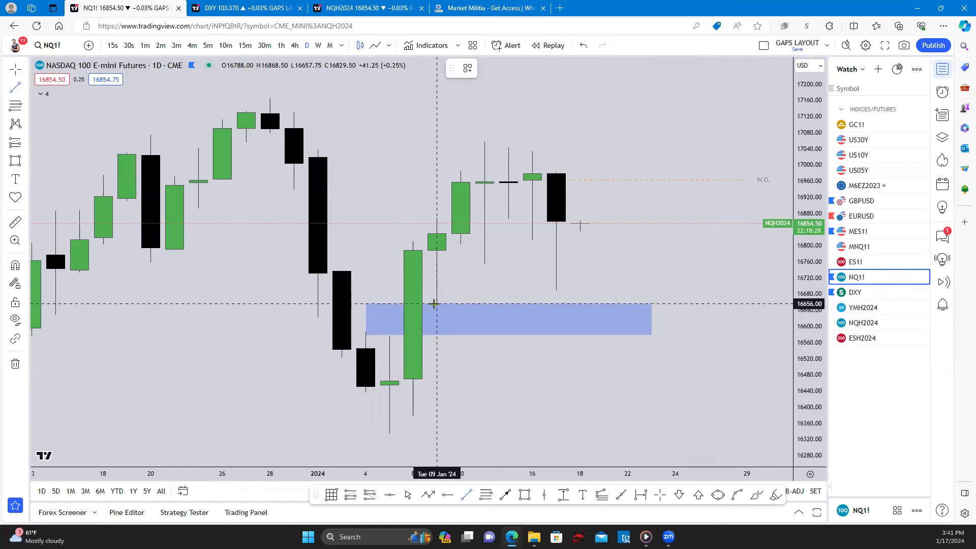
pyautogui.click(434, 304)
pyautogui.click(590, 289)
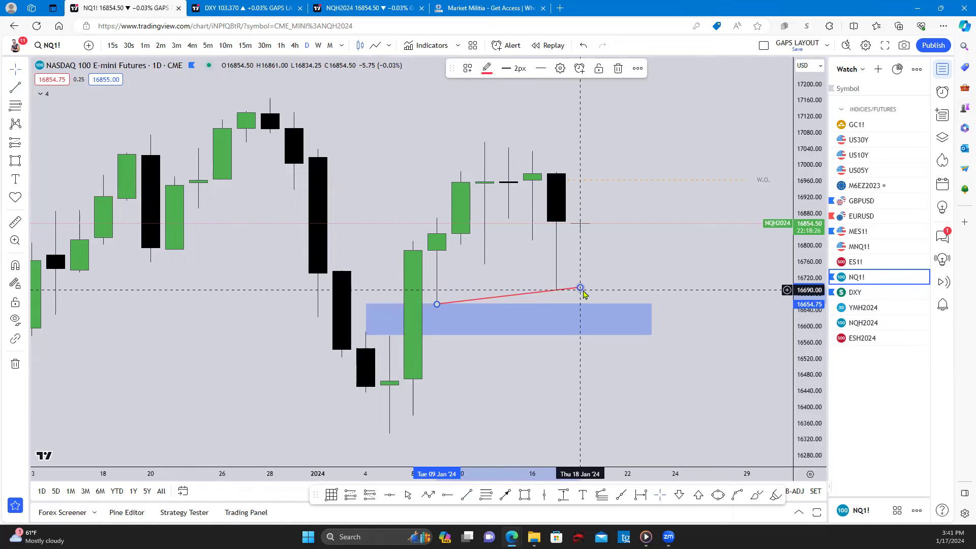
pyautogui.click(651, 251)
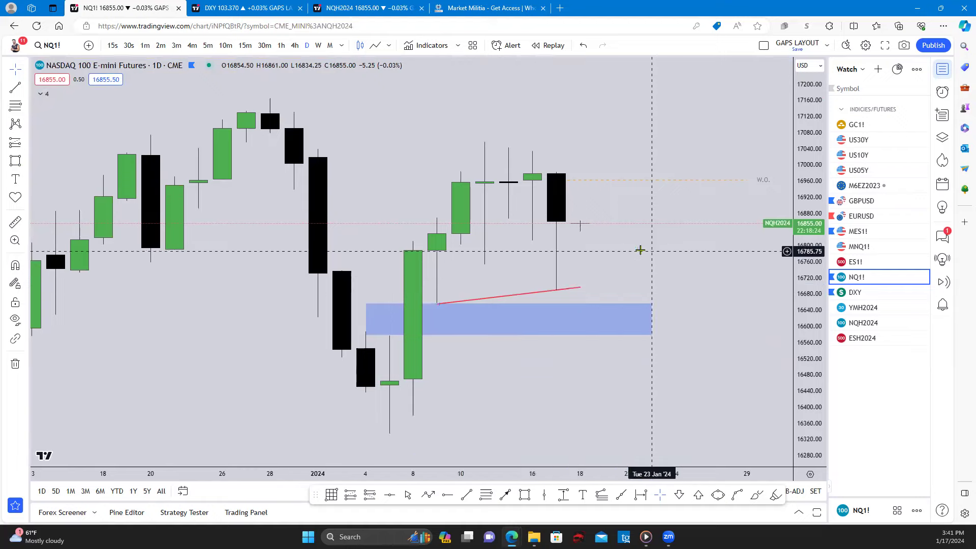
# Load the NQH2024 one-minute chart and frame the January 17 morning drop from the New Day Opening Gap.
pyautogui.click(842, 323)
pyautogui.click(145, 45)
pyautogui.scroll(-10, 265, 307)
pyautogui.scroll(-5, 229, 334)
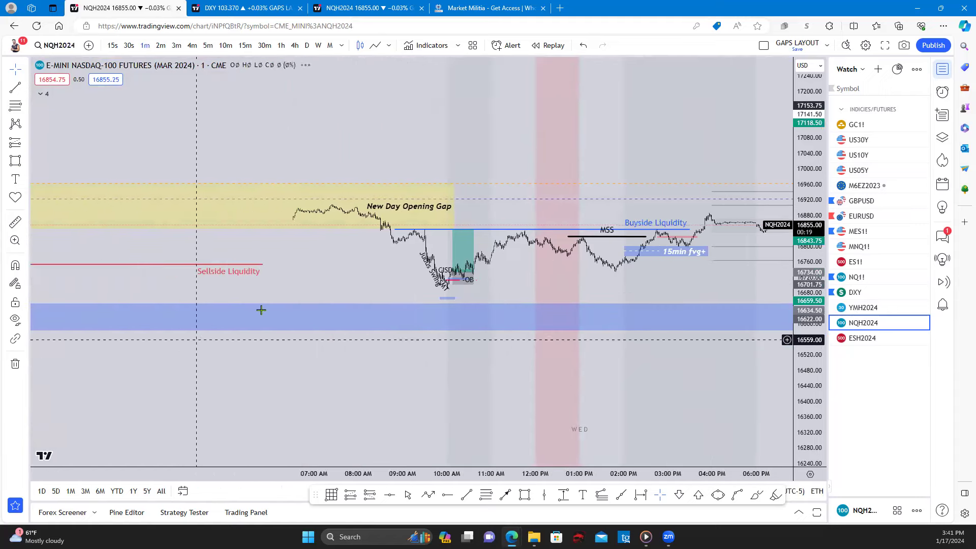
pyautogui.moveTo(352, 278); pyautogui.dragTo(573, 301)
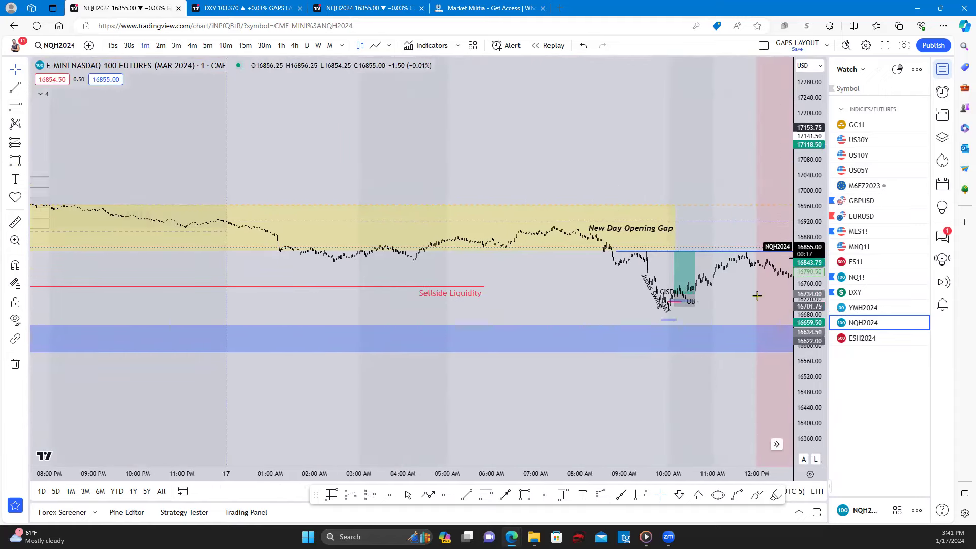
pyautogui.scroll(10, 547, 338)
pyautogui.hscroll(-3, 351, 377)
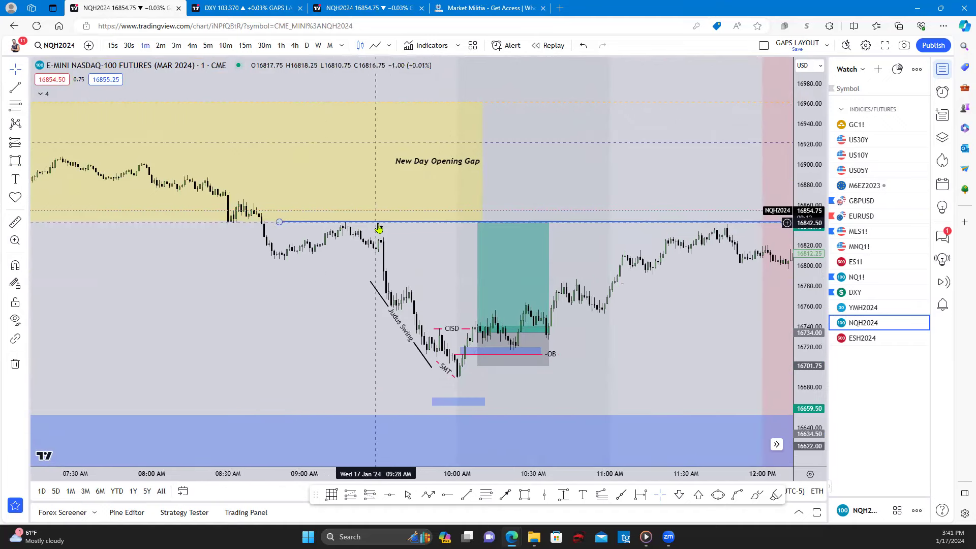
# Examine the long trade after 10:00 AM, from the SMT low and 1min FVG up to the 16843.75 target.
pyautogui.moveTo(815, 368); pyautogui.dragTo(811, 234)
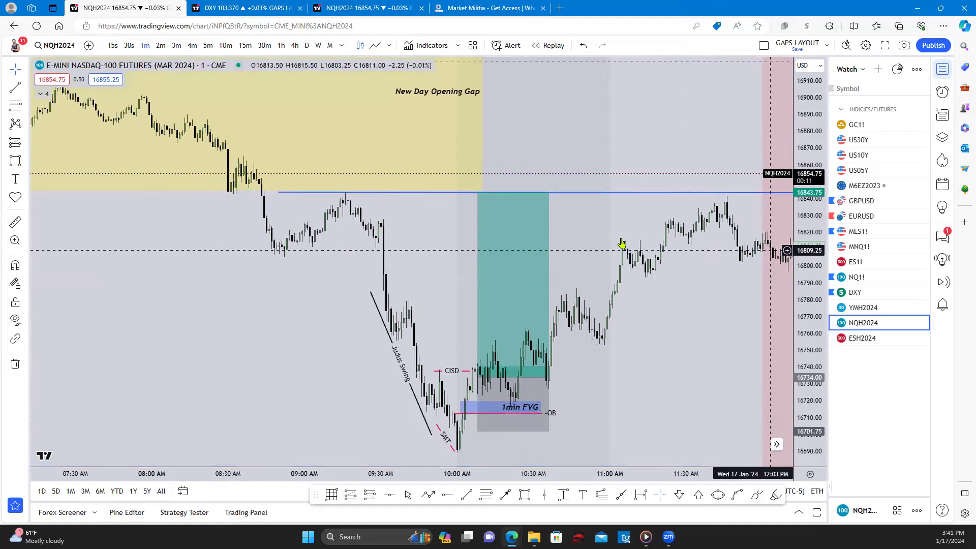
pyautogui.moveTo(443, 202); pyautogui.dragTo(521, 300)
pyautogui.moveTo(517, 358); pyautogui.dragTo(503, 235)
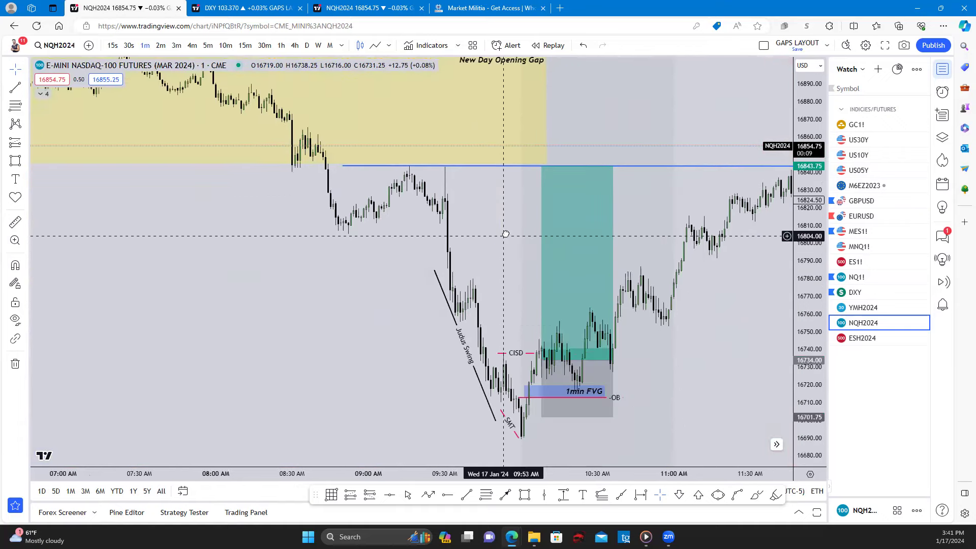
pyautogui.scroll(4, 492, 250)
pyautogui.moveTo(375, 304); pyautogui.dragTo(354, 262)
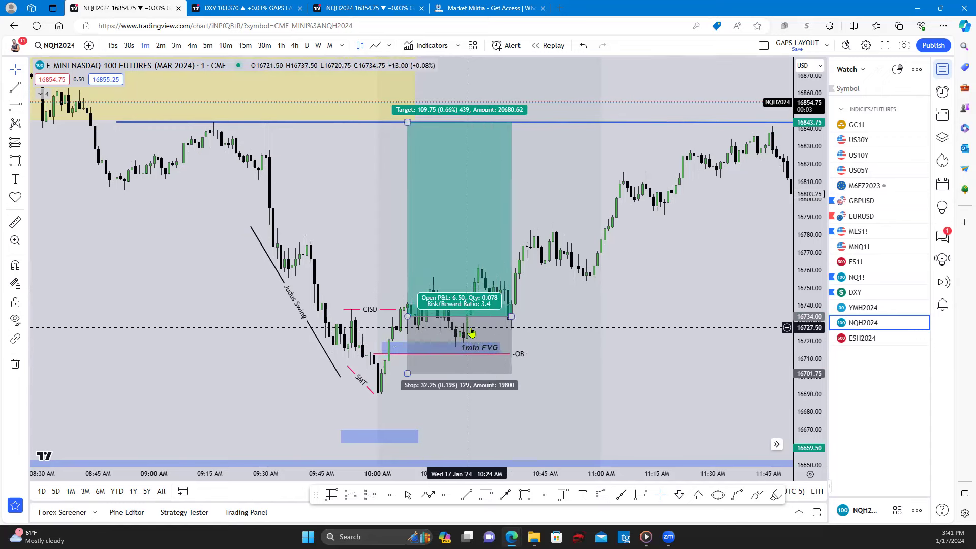
pyautogui.moveTo(571, 321); pyautogui.dragTo(562, 323)
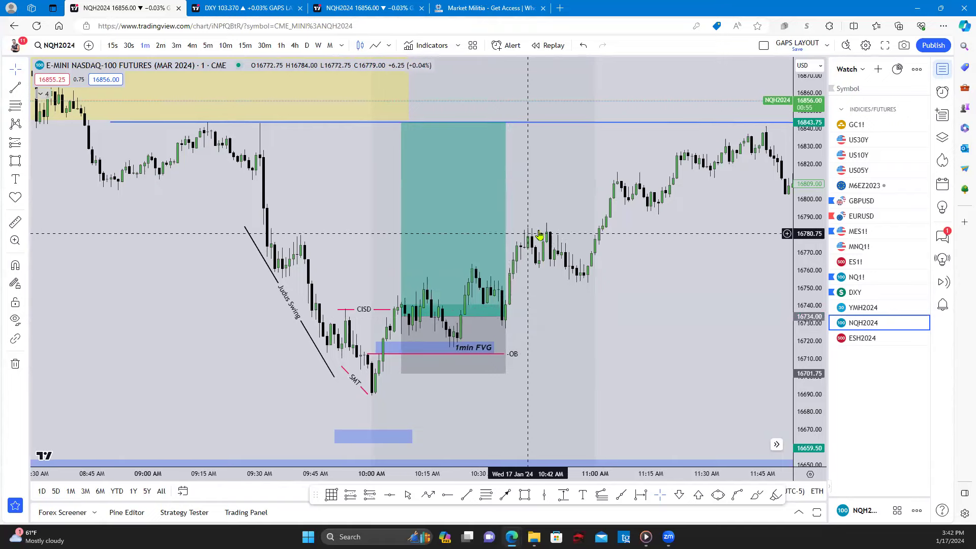
pyautogui.moveTo(678, 218); pyautogui.dragTo(566, 244)
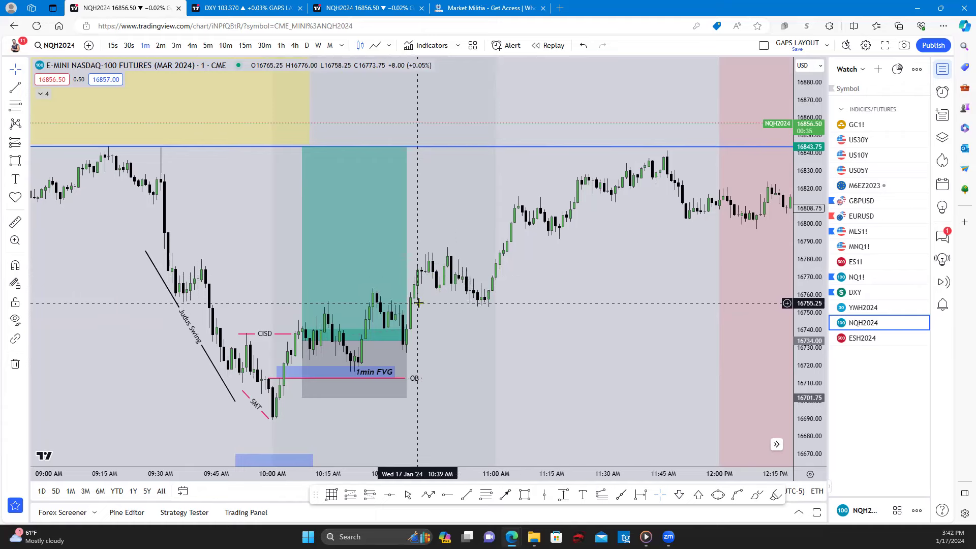
# Box the one-minute gap at 10:35 AM from 16742.00 to about 16755, extending the rectangle to 11:00 AM.
pyautogui.hotkey('alt', 'shift', 'r')
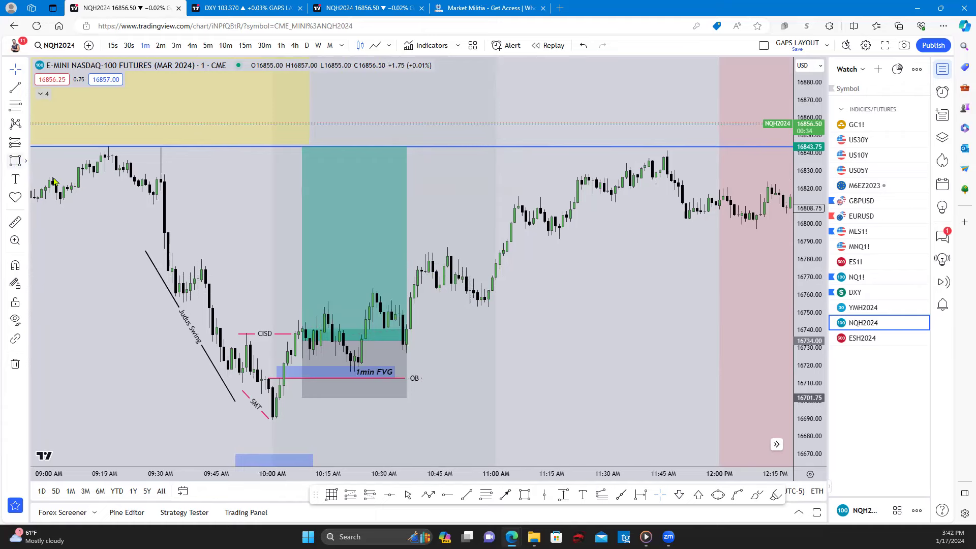
pyautogui.click(403, 327)
pyautogui.click(444, 302)
pyautogui.moveTo(444, 314); pyautogui.dragTo(489, 313)
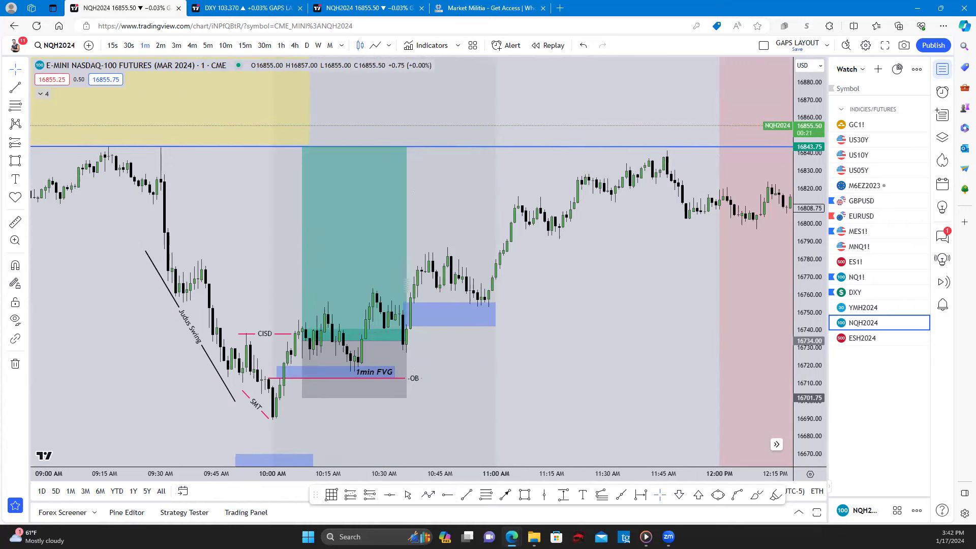
# Switch to Media Player and scrub the AM Live Jan 17th 2023 recording through 25:20 and 25:50 to 29:48.
pyautogui.hotkey('alt', 'Tab')
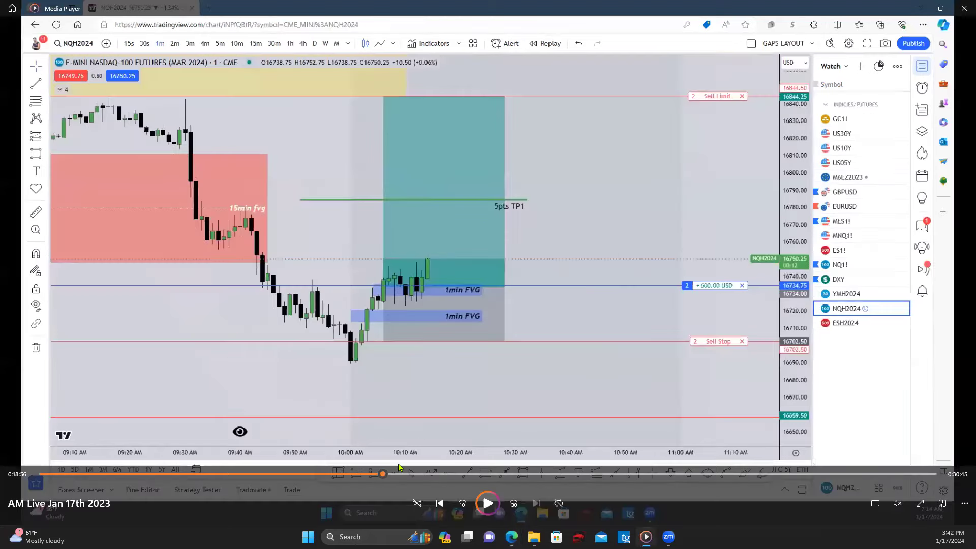
pyautogui.click(398, 474)
pyautogui.moveTo(399, 474); pyautogui.dragTo(497, 480)
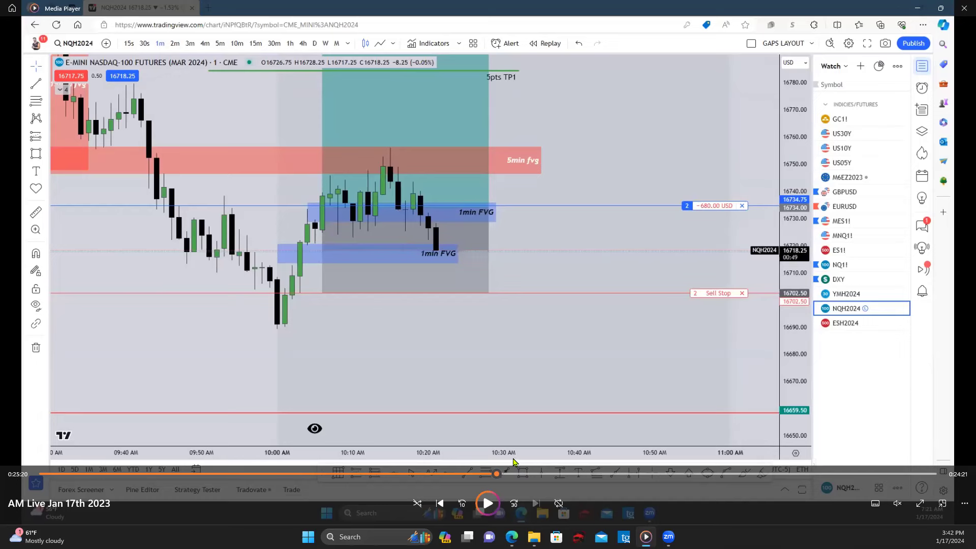
pyautogui.click(507, 476)
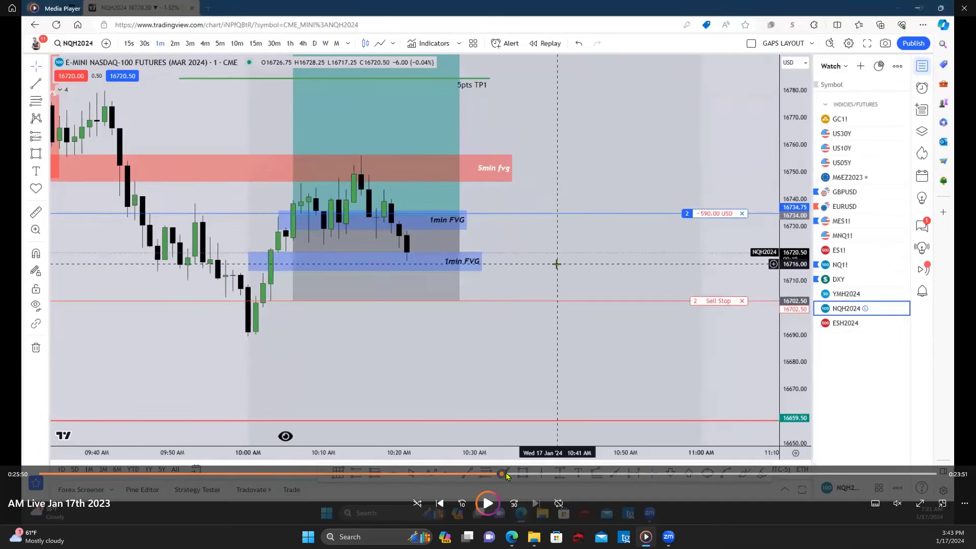
pyautogui.click(514, 475)
pyautogui.moveTo(520, 474); pyautogui.dragTo(580, 476)
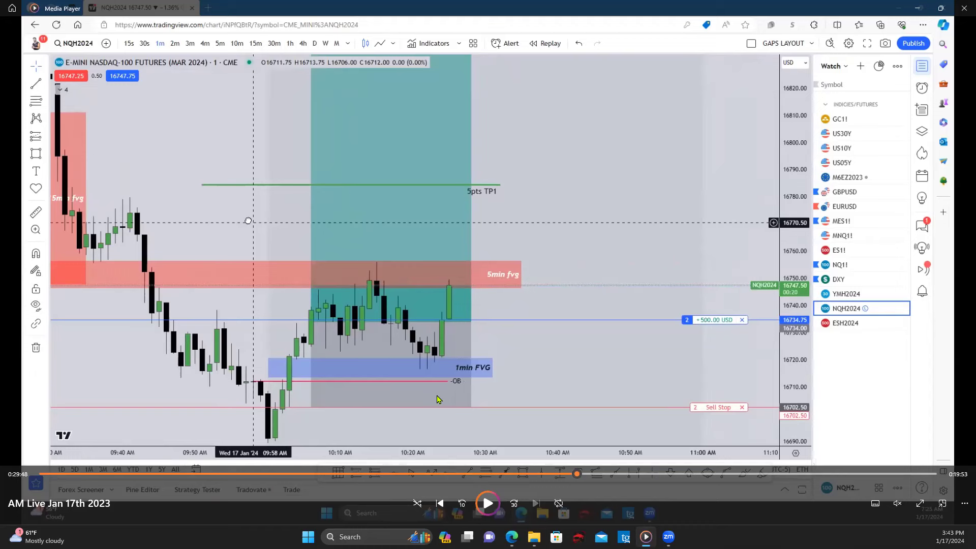
# Review the trade's stop management in the recording at 42:43 and 43:13, skip to 47:12 and close Media Player.
pyautogui.moveTo(580, 475); pyautogui.dragTo(813, 468)
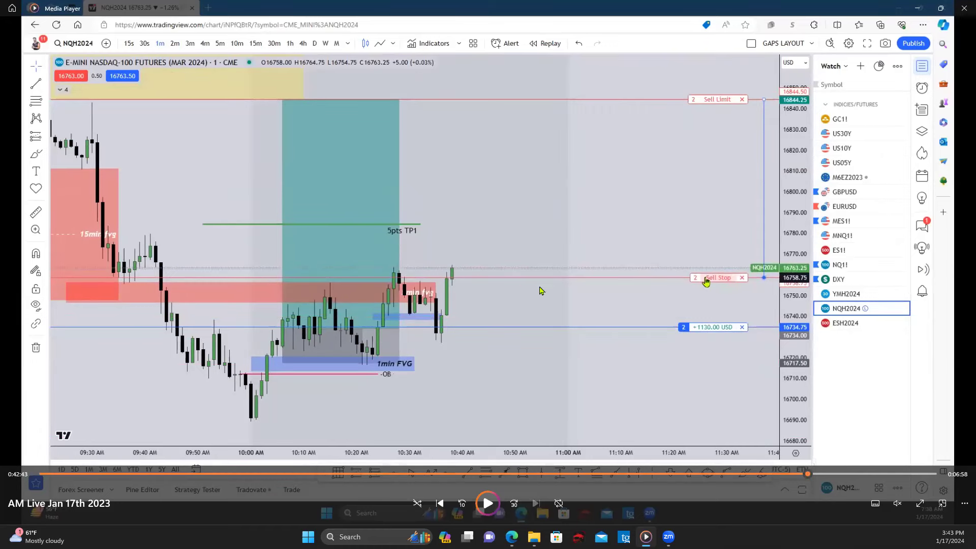
pyautogui.moveTo(809, 475)
pyautogui.mouseDown()
pyautogui.moveTo(842, 476)
pyautogui.moveTo(819, 475)
pyautogui.mouseUp()
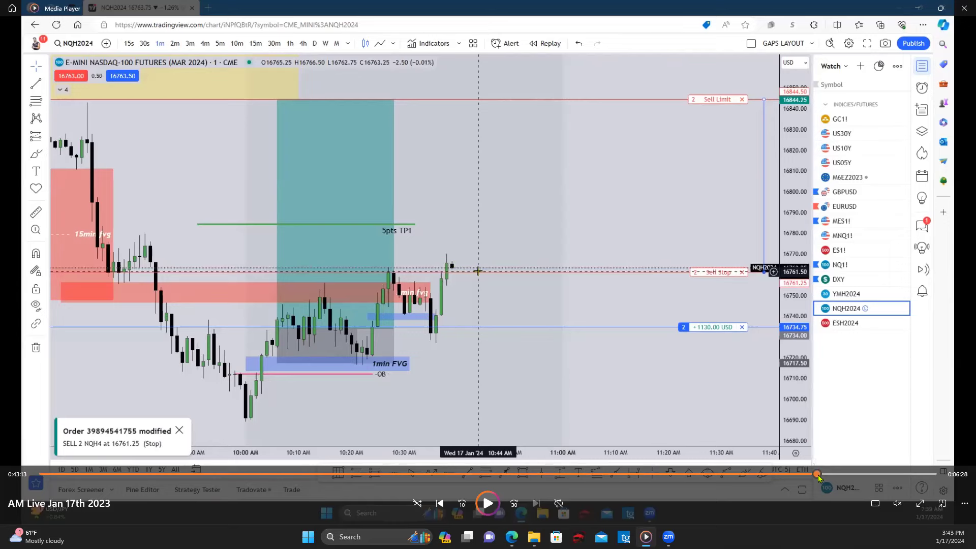
pyautogui.moveTo(818, 477); pyautogui.dragTo(891, 478)
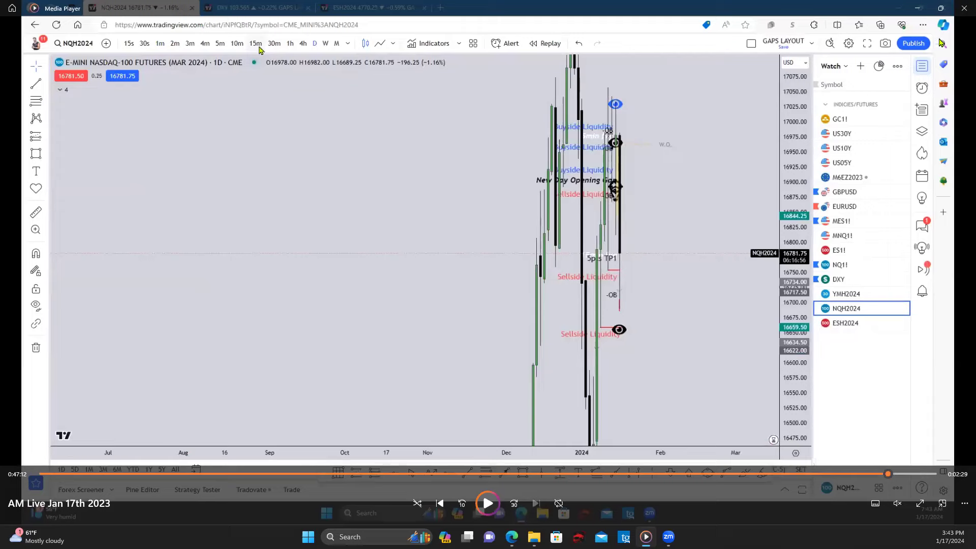
pyautogui.click(963, 10)
# Examine the NQH2024 one-minute price action after the long trade, from the late-morning highs near 16843.75 to the early-afternoon decline.
pyautogui.moveTo(560, 305); pyautogui.dragTo(298, 276)
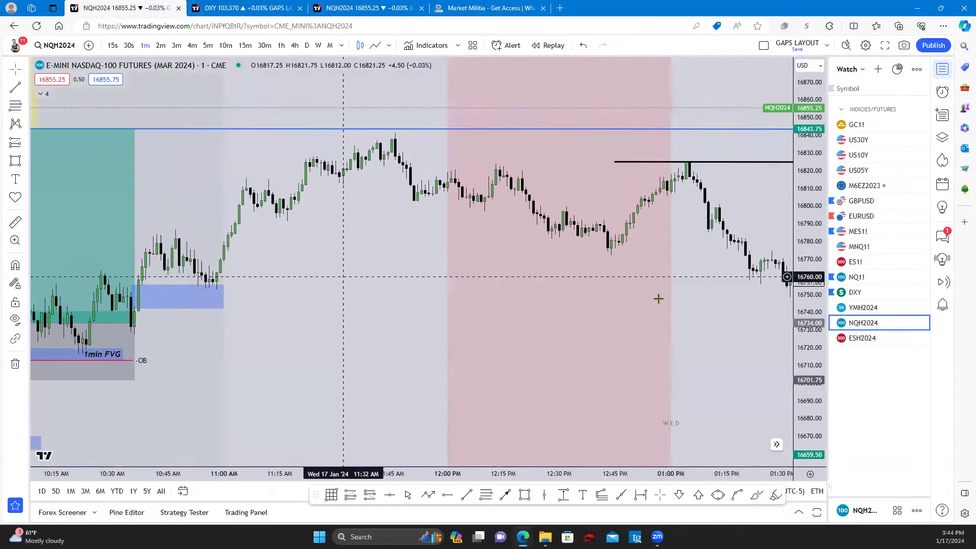
pyautogui.moveTo(661, 300); pyautogui.dragTo(700, 300)
pyautogui.scroll(-3, 381, 282)
pyautogui.moveTo(453, 253); pyautogui.dragTo(439, 277)
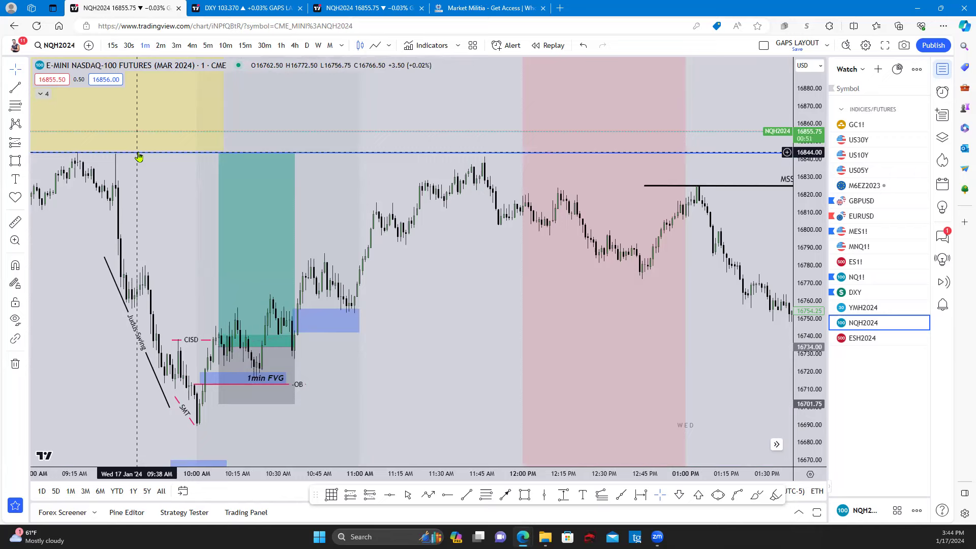
pyautogui.scroll(-3, 140, 155)
pyautogui.moveTo(503, 157); pyautogui.dragTo(417, 175)
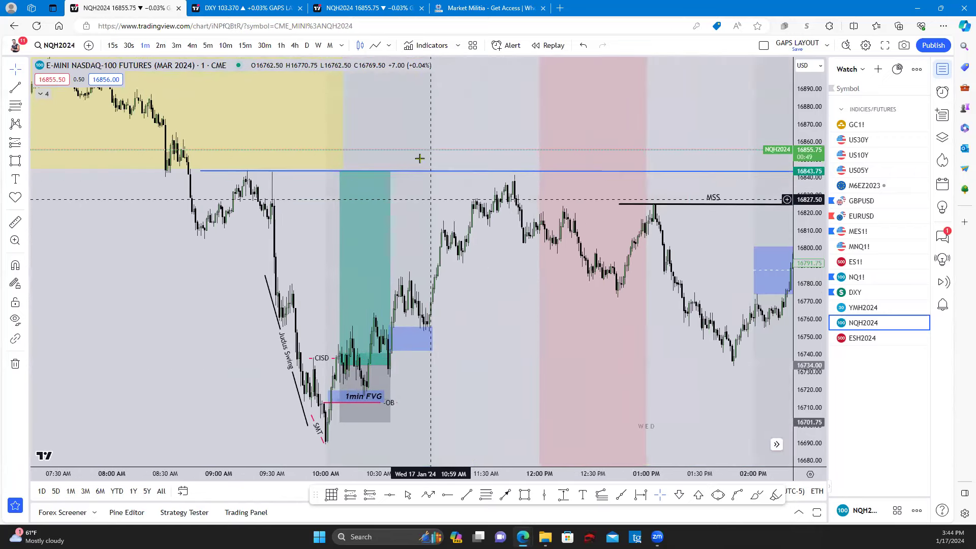
# Box the highs along the 16843.75 line from 08:17 AM to 12:25 PM between 16836.50 and 16849.00, and delete the box.
pyautogui.click(12, 163)
pyautogui.moveTo(142, 162); pyautogui.dragTo(585, 184)
pyautogui.click(584, 184)
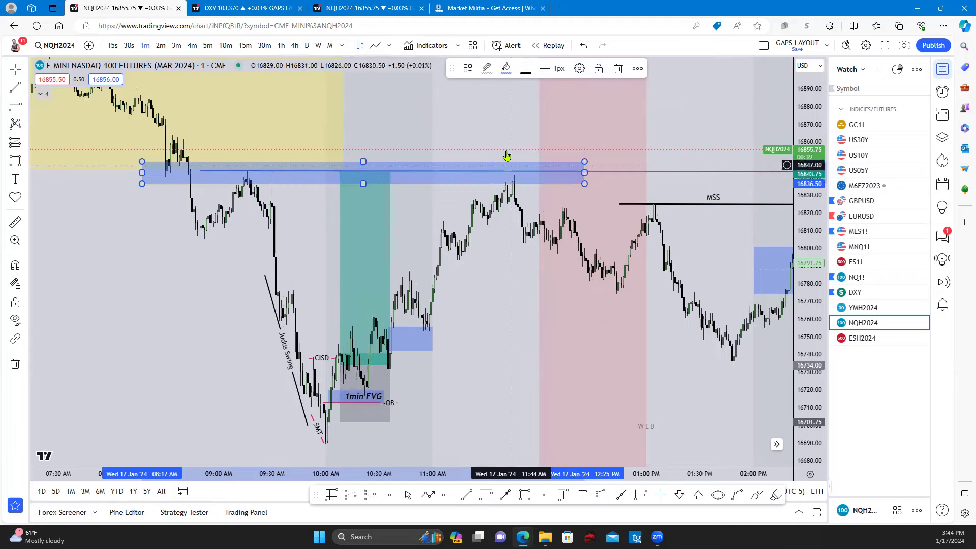
pyautogui.moveTo(496, 148); pyautogui.dragTo(351, 151)
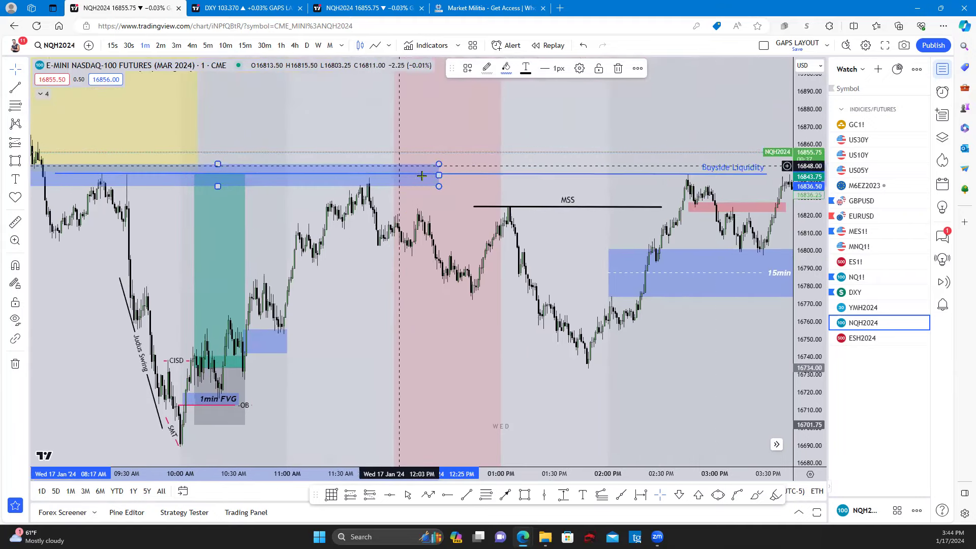
pyautogui.click(617, 70)
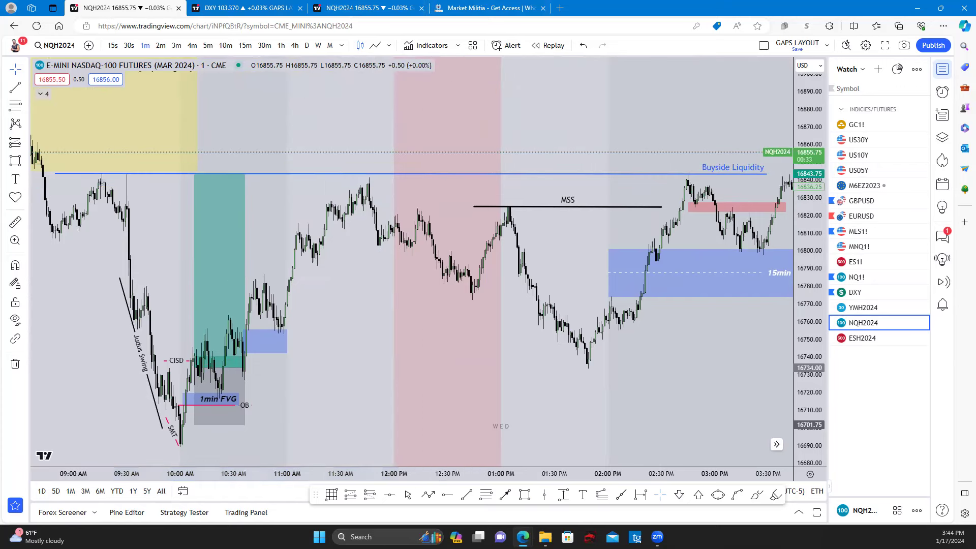
# Switch to Discord, open the Market Militia main-chat channel and browse today's posted NQ and ES chart screenshots.
pyautogui.moveTo(500, 5); pyautogui.dragTo(598, 7)
pyautogui.click(79, 395)
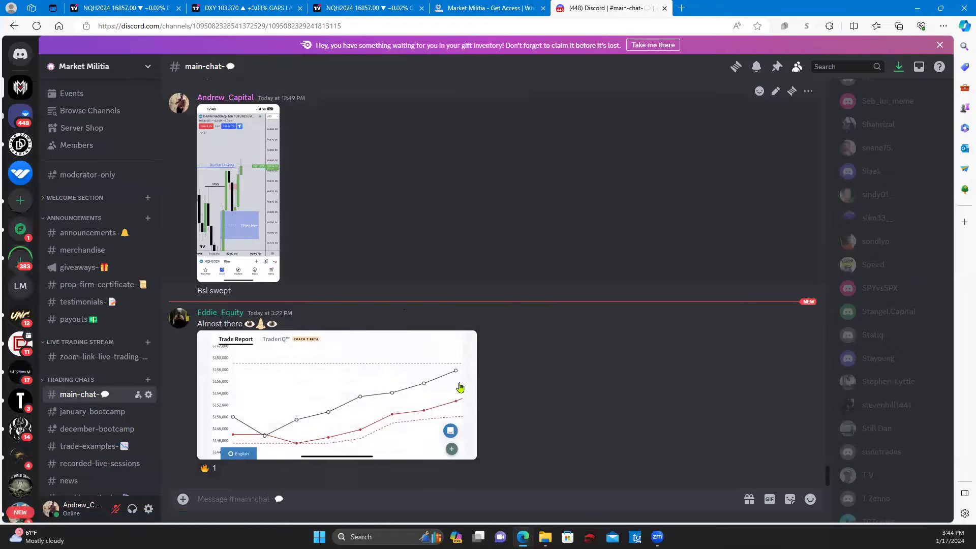
pyautogui.click(18, 118)
pyautogui.scroll(5, 346, 377)
pyautogui.scroll(10, 346, 377)
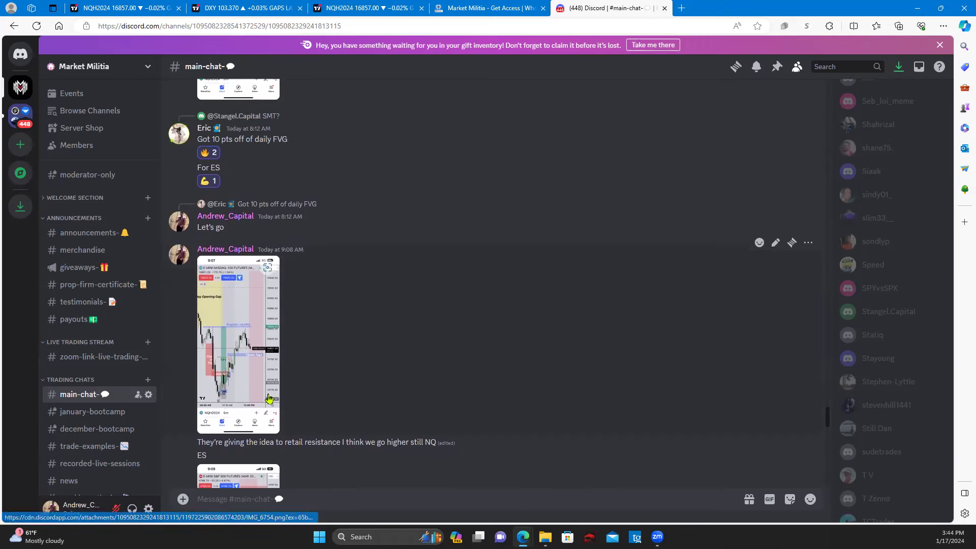
pyautogui.scroll(-2, 358, 446)
pyautogui.scroll(-6, 422, 387)
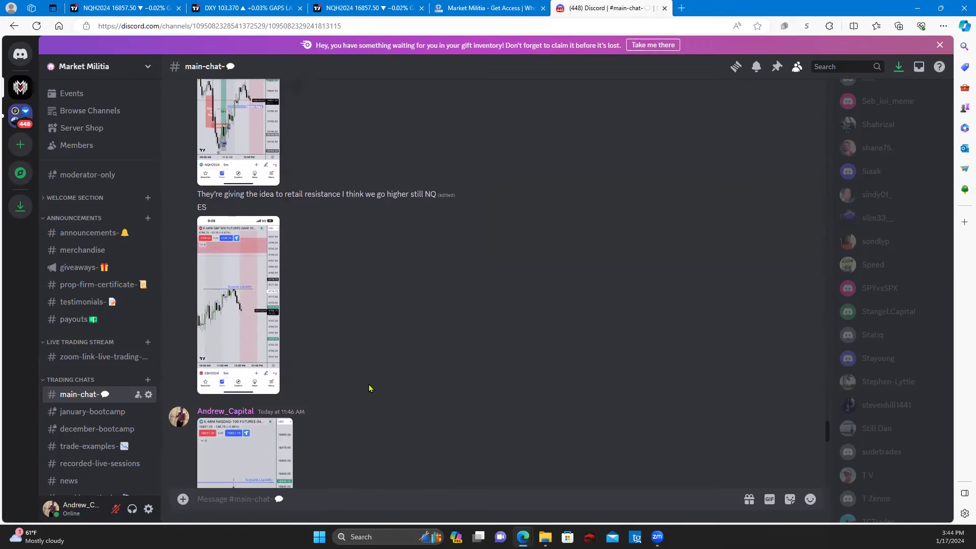
# View enlarged the posted ESH2024 Buyside Liquidity screenshot and the NQH2024 screenshot captioned "AM high tagged".
pyautogui.click(214, 185)
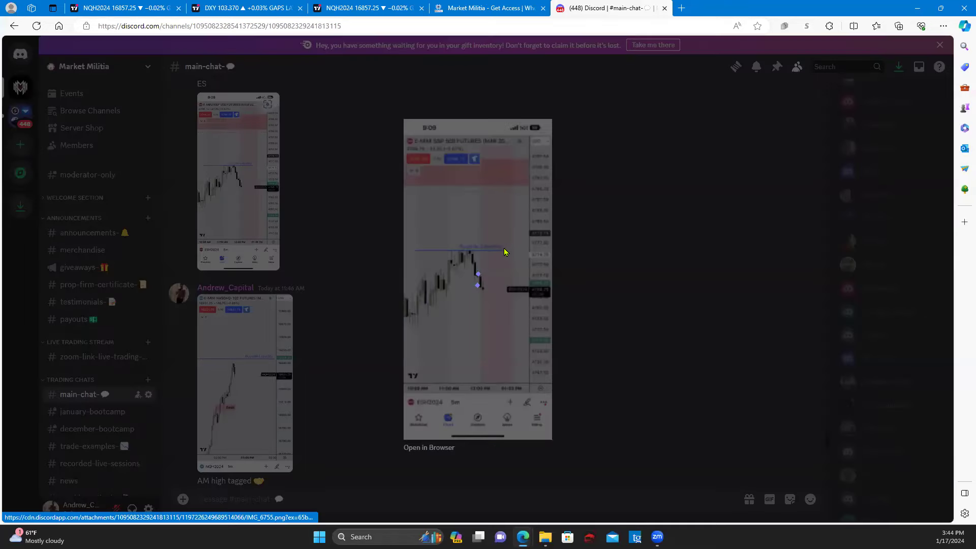
pyautogui.click(381, 247)
pyautogui.scroll(-2, 334, 387)
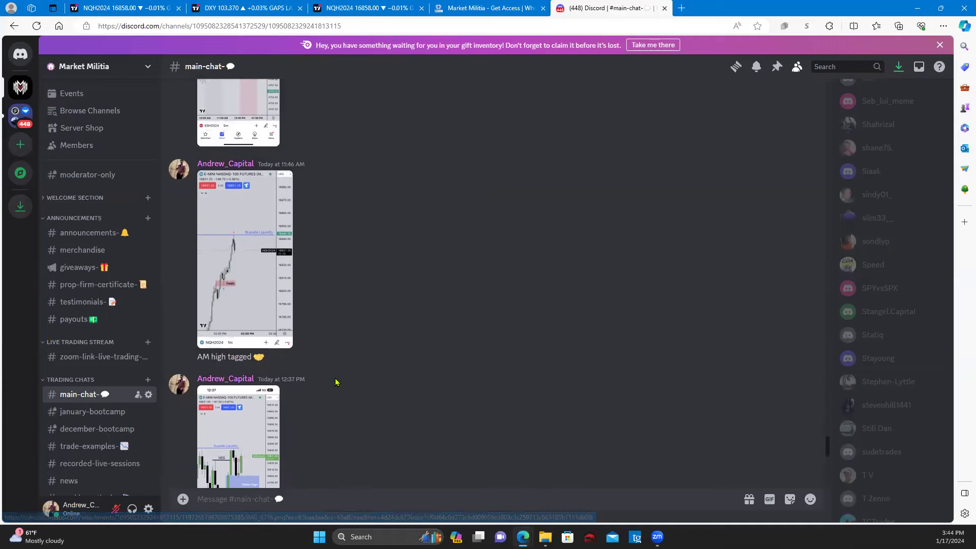
pyautogui.click(250, 278)
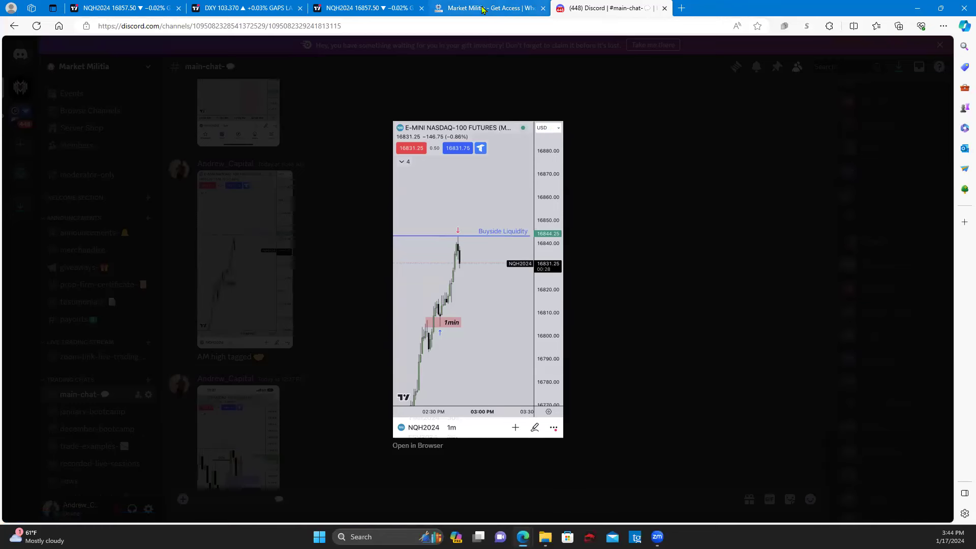
# Switch back to the NQH2024 one-minute chart and examine the decline after 01:00 PM and the rally into the Buyside Liquidity line.
pyautogui.click(122, 8)
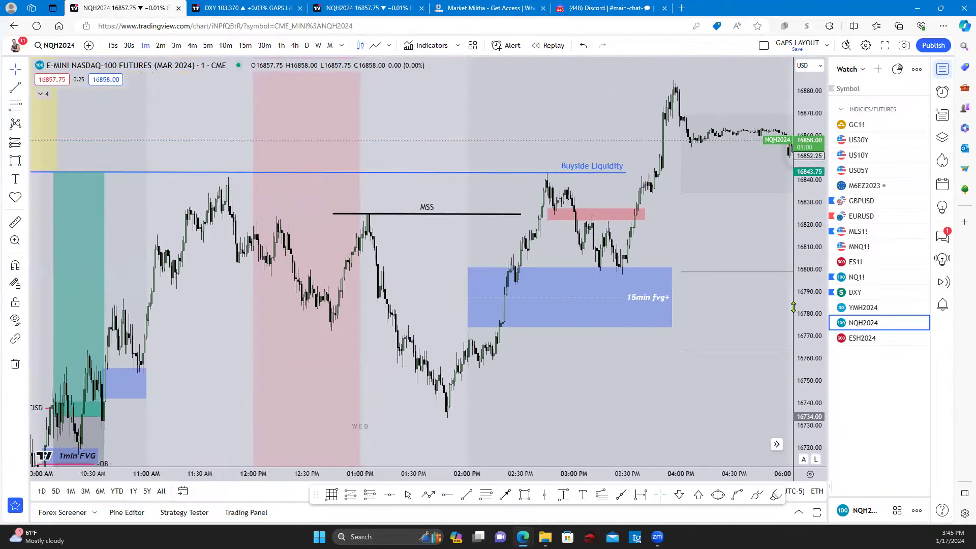
pyautogui.moveTo(794, 307); pyautogui.dragTo(795, 280)
pyautogui.moveTo(425, 296); pyautogui.dragTo(567, 234)
pyautogui.scroll(5, 555, 241)
pyautogui.moveTo(585, 355); pyautogui.dragTo(596, 339)
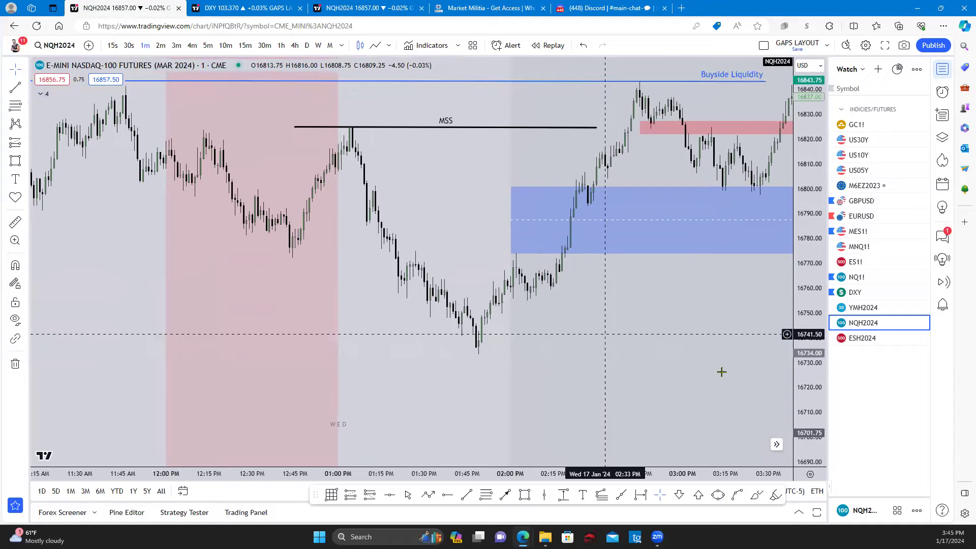
pyautogui.moveTo(804, 388); pyautogui.dragTo(801, 306)
pyautogui.moveTo(719, 308); pyautogui.dragTo(608, 371)
pyautogui.moveTo(526, 361); pyautogui.dragTo(557, 321)
pyautogui.scroll(2, 595, 368)
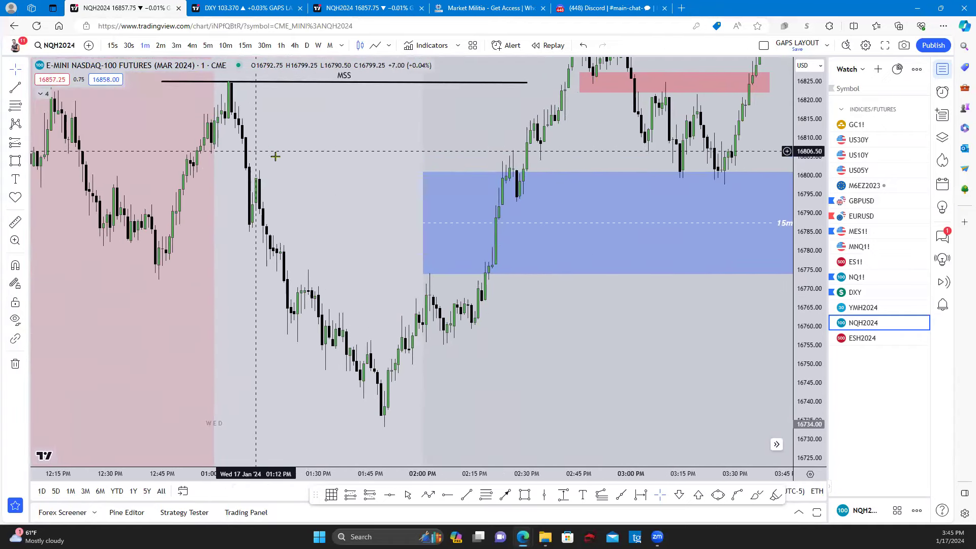
# Compare the late-morning high below the Buyside Liquidity line and the morning long entry with the afternoon low before 02:00 PM.
pyautogui.scroll(-1, 288, 157)
pyautogui.scroll(-2, 188, 153)
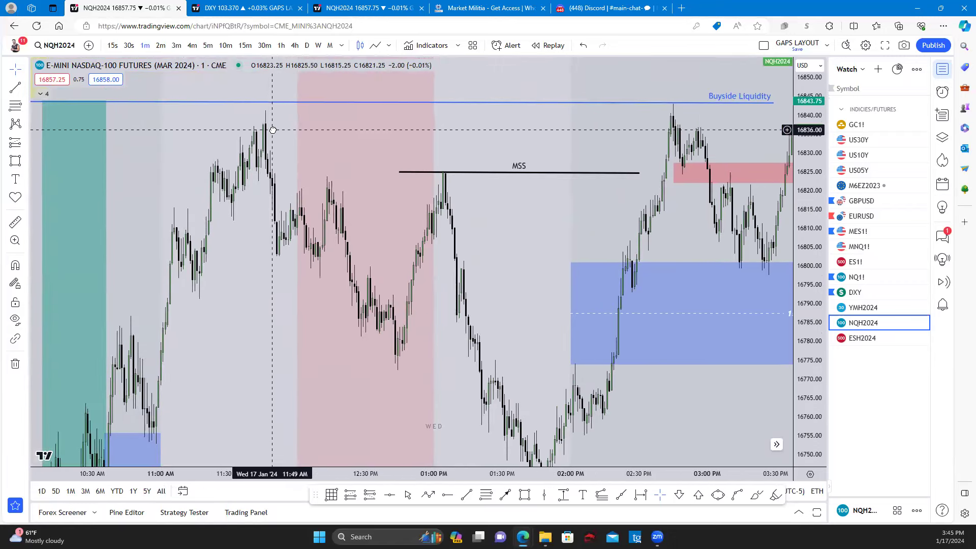
pyautogui.moveTo(275, 86); pyautogui.dragTo(268, 120)
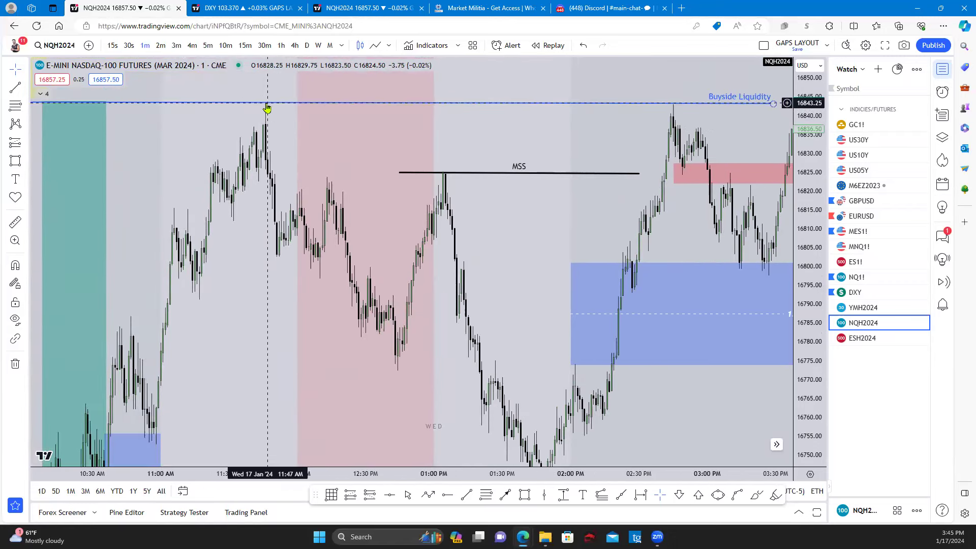
pyautogui.moveTo(455, 382); pyautogui.dragTo(451, 252)
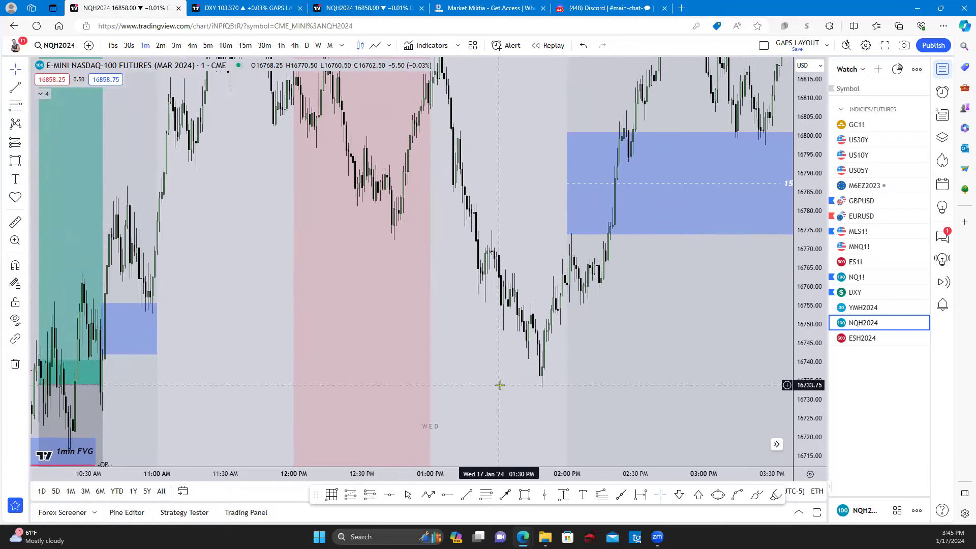
pyautogui.scroll(-4, 500, 387)
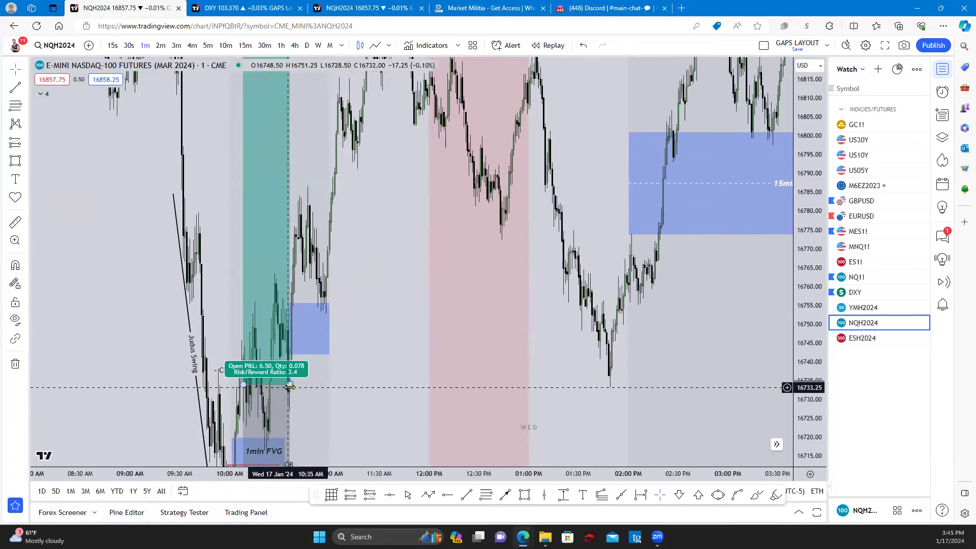
pyautogui.moveTo(292, 387); pyautogui.dragTo(367, 393)
pyautogui.moveTo(636, 365); pyautogui.dragTo(567, 395)
pyautogui.scroll(3, 483, 395)
pyautogui.moveTo(538, 348); pyautogui.dragTo(615, 374)
pyautogui.scroll(3, 520, 394)
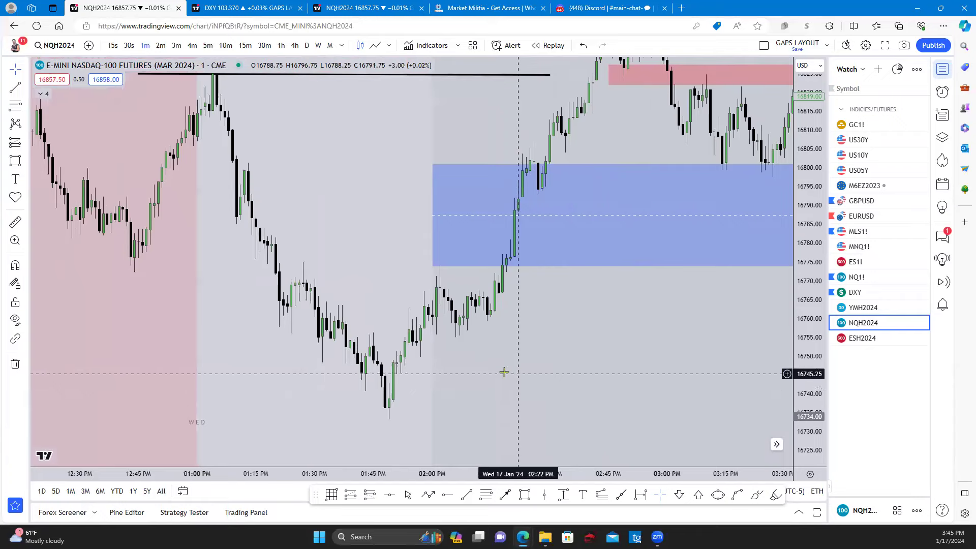
pyautogui.moveTo(499, 387); pyautogui.dragTo(392, 392)
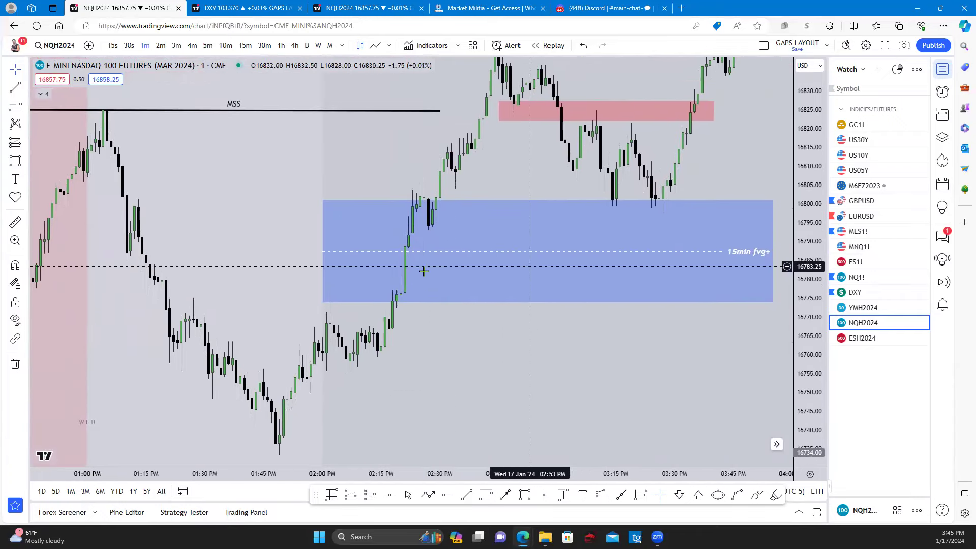
# Narrow the 15min fvg+ box by moving its start from 02:00 PM to about 03:39 PM.
pyautogui.click(322, 251)
pyautogui.moveTo(323, 251); pyautogui.dragTo(711, 250)
pyautogui.moveTo(360, 276); pyautogui.dragTo(453, 277)
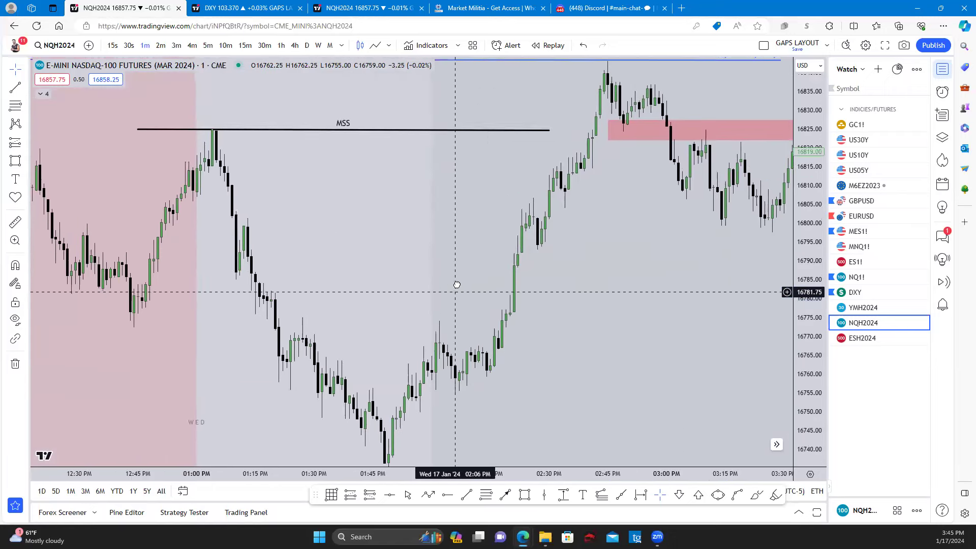
# Box the gap between 16803.00 and 16808.25 from 02:27 PM to 02:52 PM and apply the 1min FVG+ drawing template.
pyautogui.moveTo(507, 294); pyautogui.dragTo(483, 295)
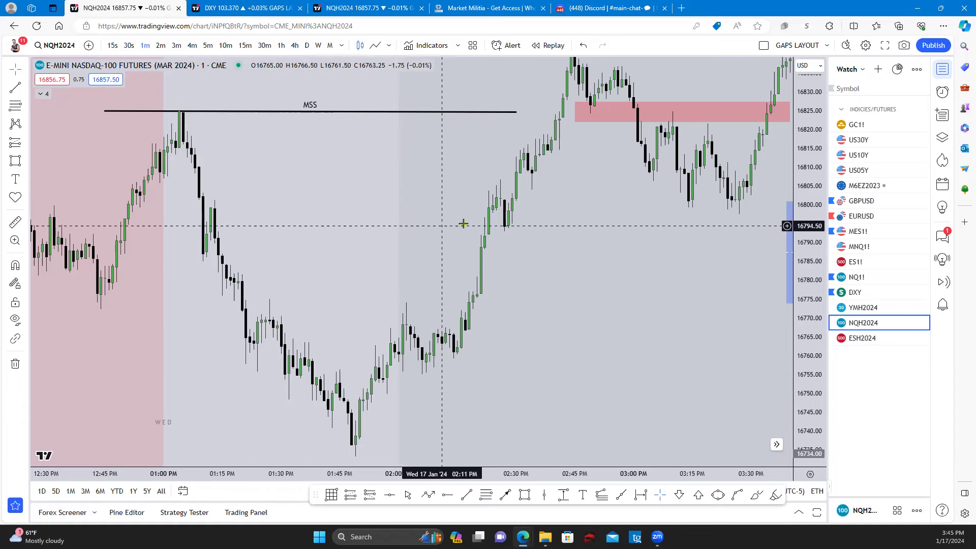
pyautogui.moveTo(505, 215); pyautogui.dragTo(451, 253)
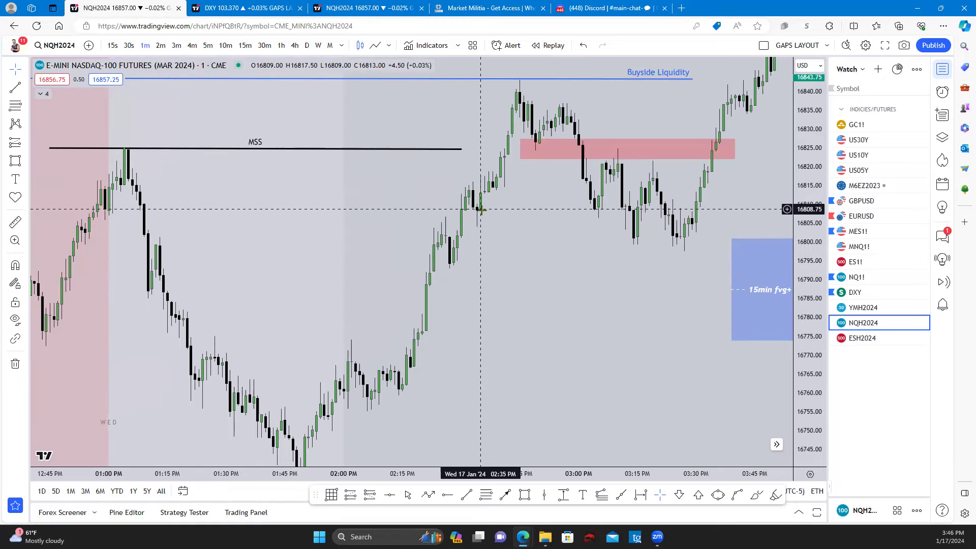
pyautogui.click(15, 161)
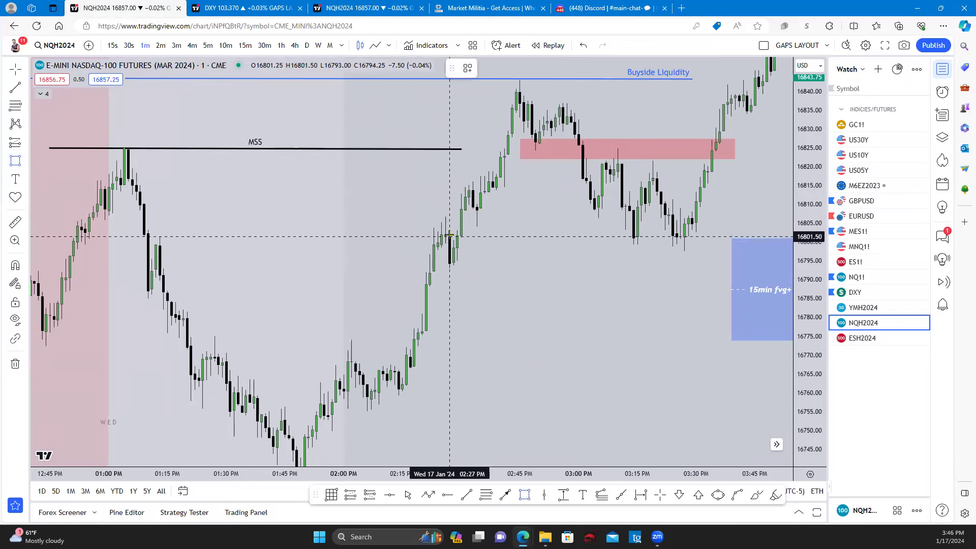
pyautogui.moveTo(450, 231); pyautogui.dragTo(480, 211)
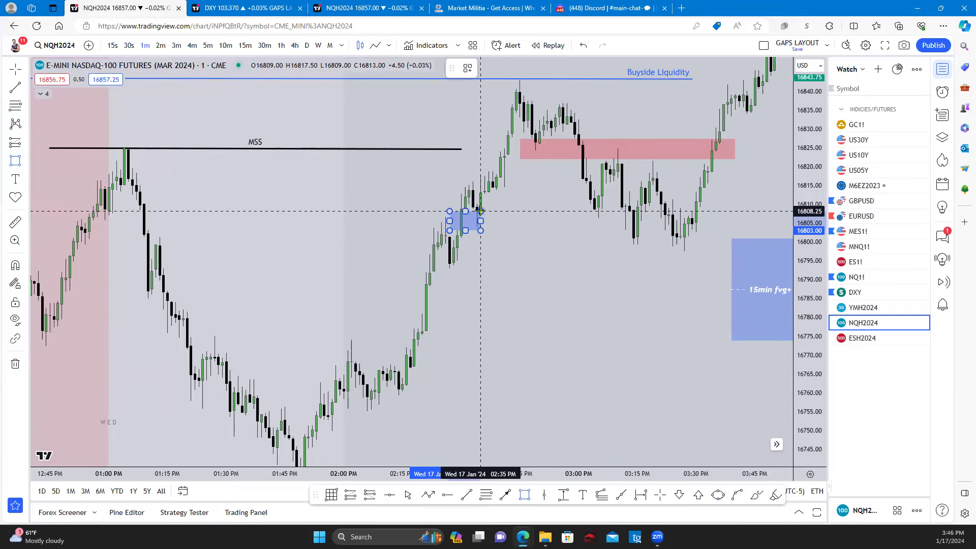
pyautogui.click(467, 68)
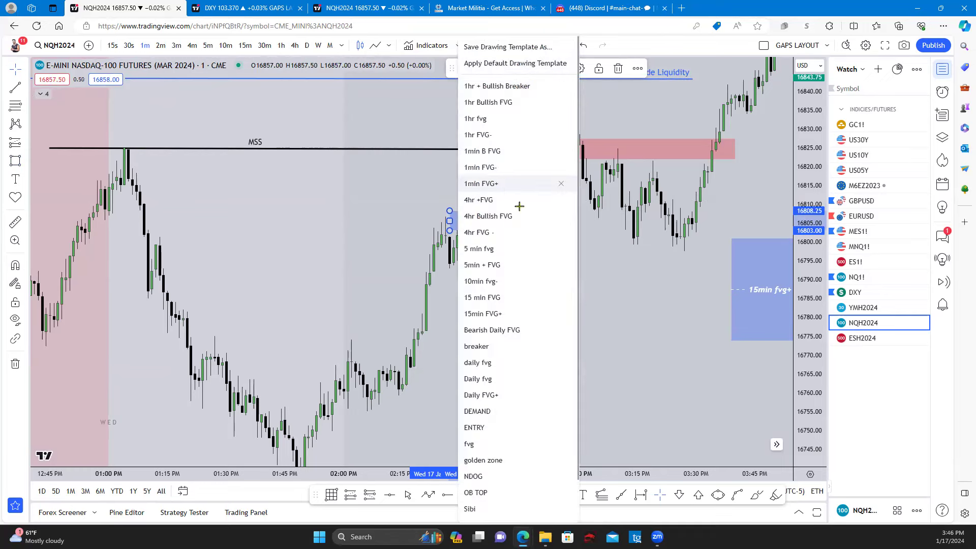
pyautogui.click(490, 181)
pyautogui.moveTo(481, 231); pyautogui.dragTo(548, 229)
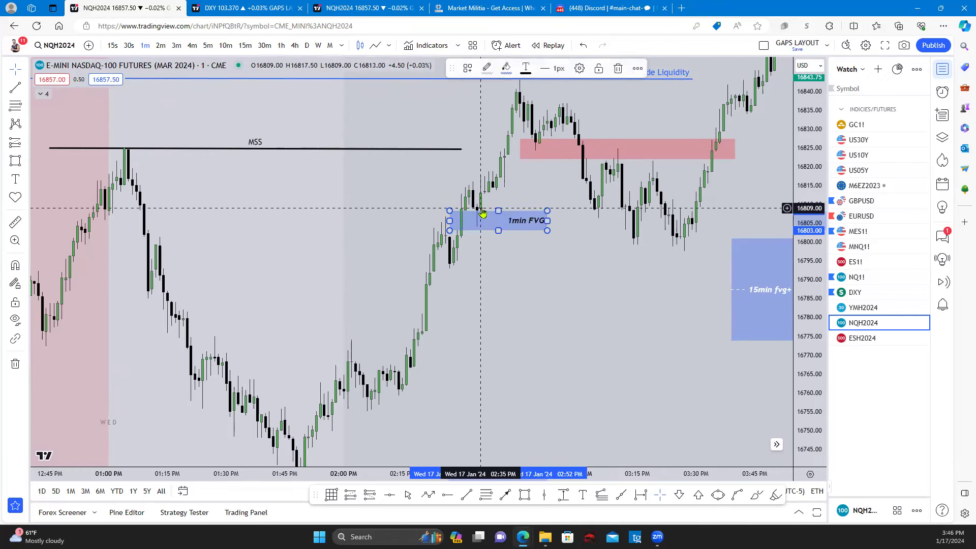
# Check the 1min gap against the NQH2024 screenshot posted in Discord and return to the NQH2024 chart.
pyautogui.click(474, 6)
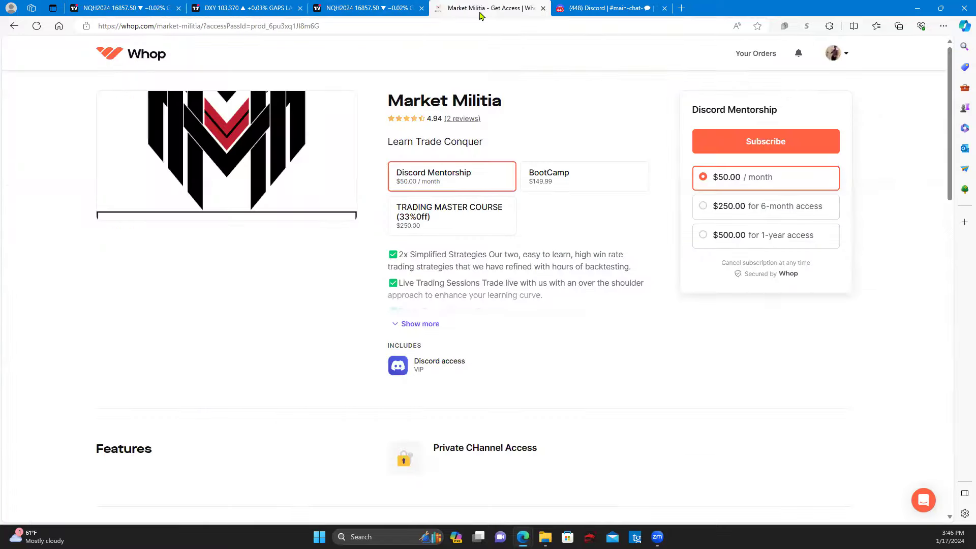
pyautogui.click(605, 8)
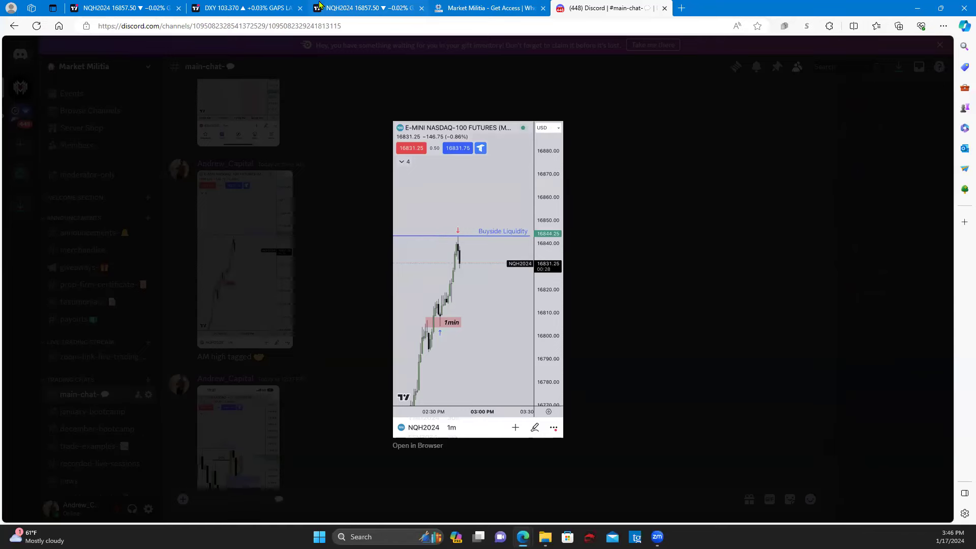
pyautogui.click(124, 6)
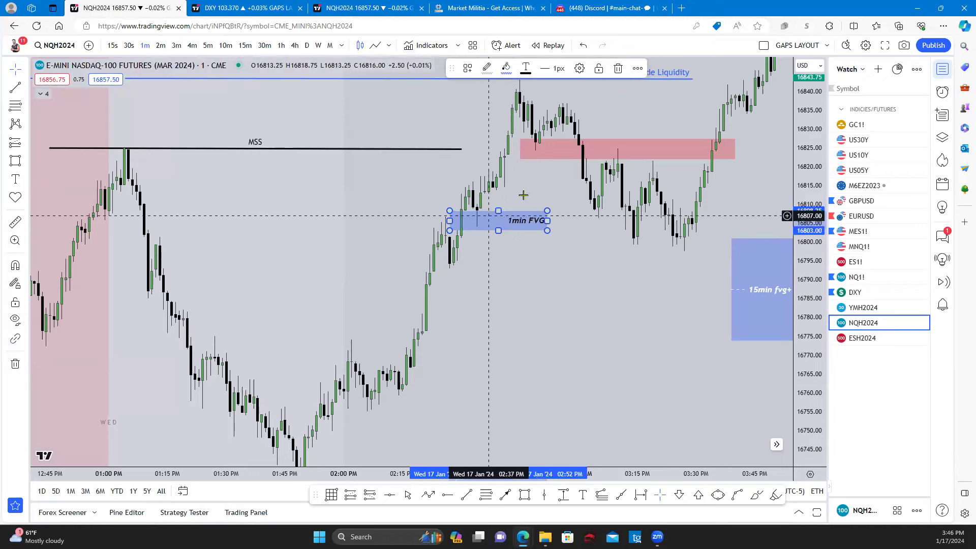
pyautogui.moveTo(511, 248); pyautogui.dragTo(511, 255)
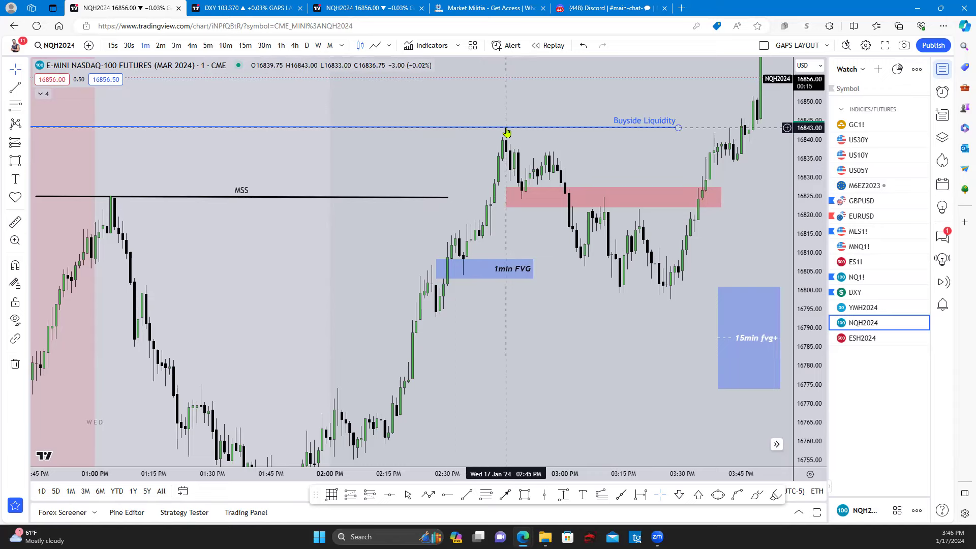
# Set the NQH2024 chart to the 15-minute timeframe and bring up the January 17 afternoon candles.
pyautogui.click(245, 45)
pyautogui.moveTo(697, 163); pyautogui.dragTo(695, 348)
pyautogui.scroll(10, 595, 337)
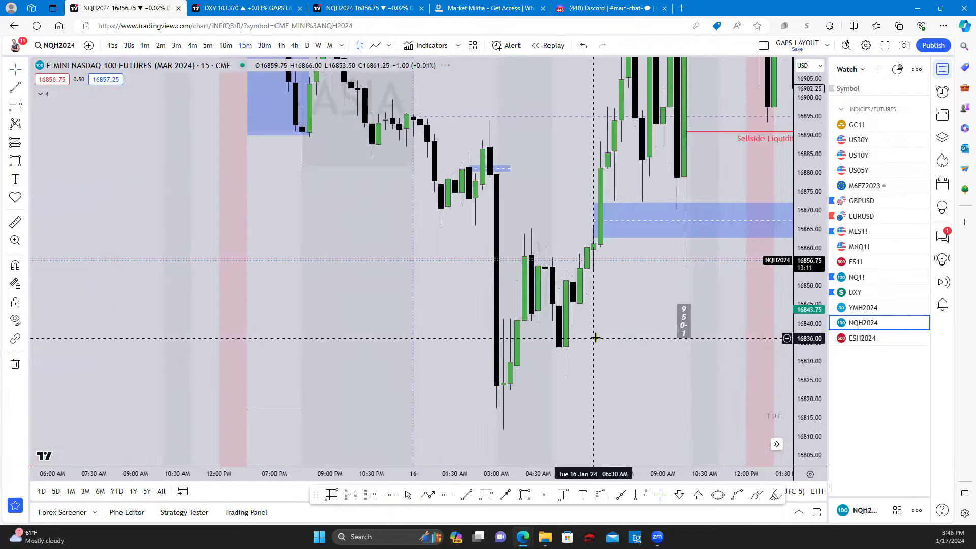
pyautogui.moveTo(688, 190); pyautogui.dragTo(455, 415)
pyautogui.scroll(3, 529, 339)
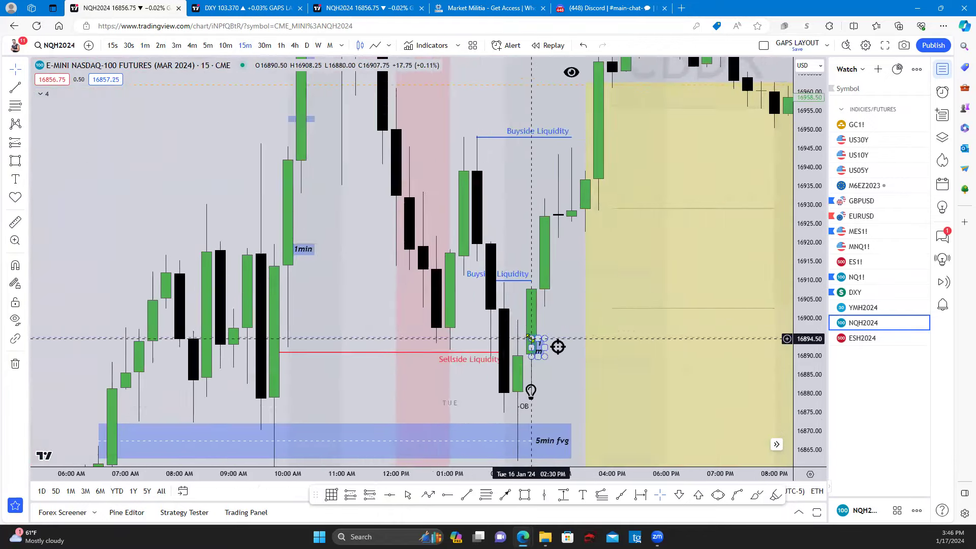
pyautogui.moveTo(557, 314); pyautogui.dragTo(0, 249)
pyautogui.scroll(-3, 761, 334)
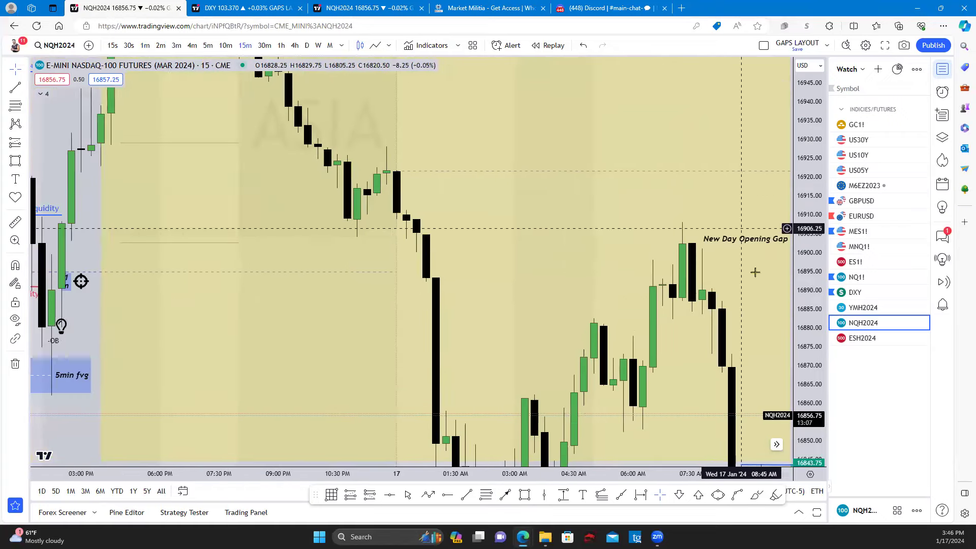
pyautogui.click(777, 445)
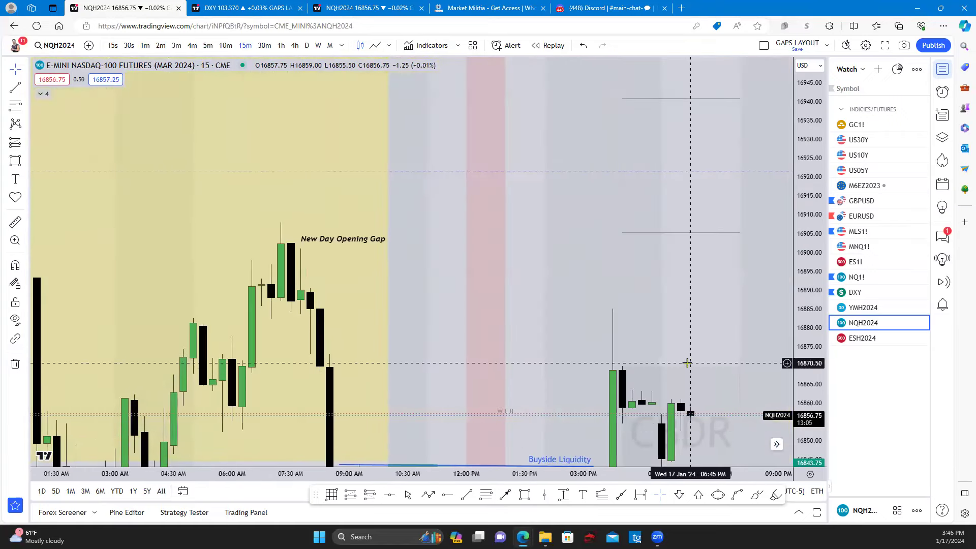
pyautogui.scroll(5, 648, 311)
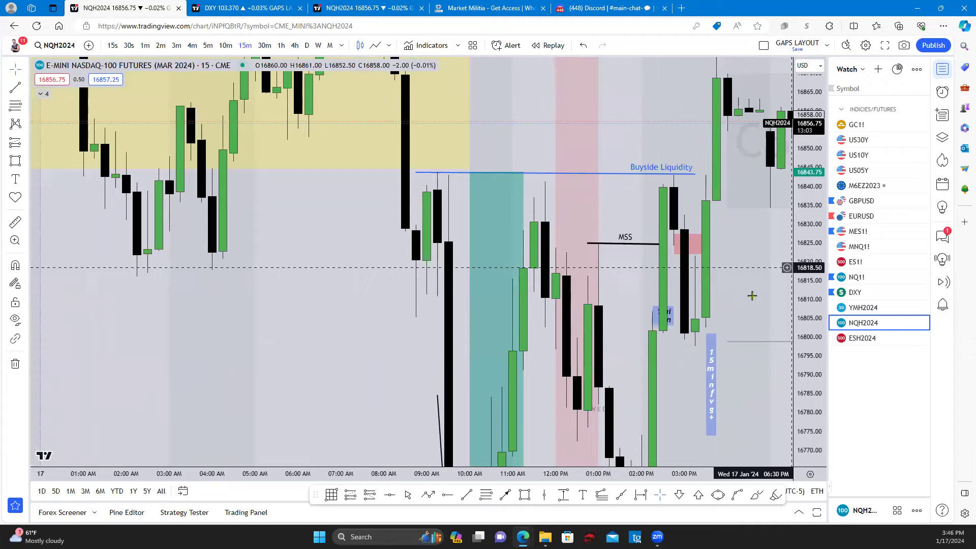
pyautogui.scroll(5, 716, 255)
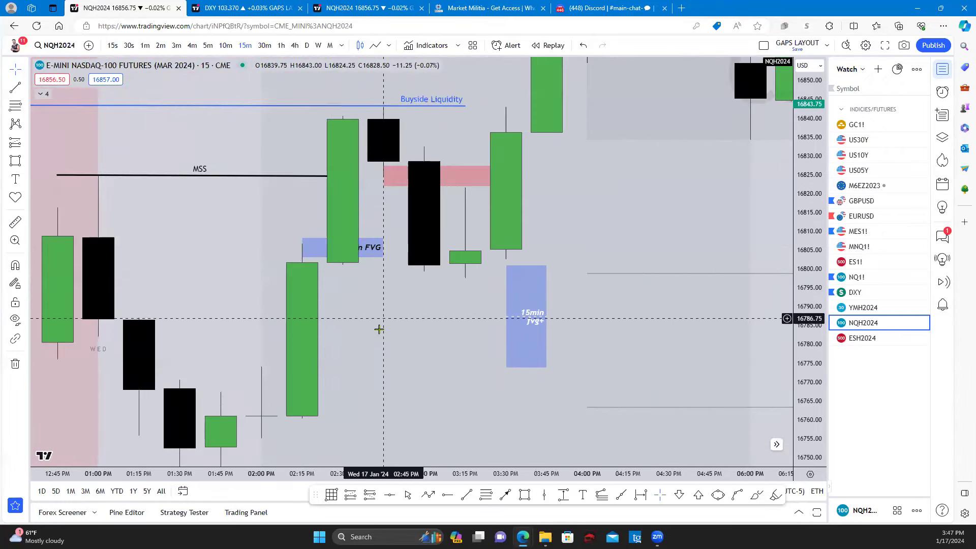
# Extend the 15min fvg+ box back so that it starts at the 02:15 PM candle.
pyautogui.scroll(-3, 432, 326)
pyautogui.click(546, 305)
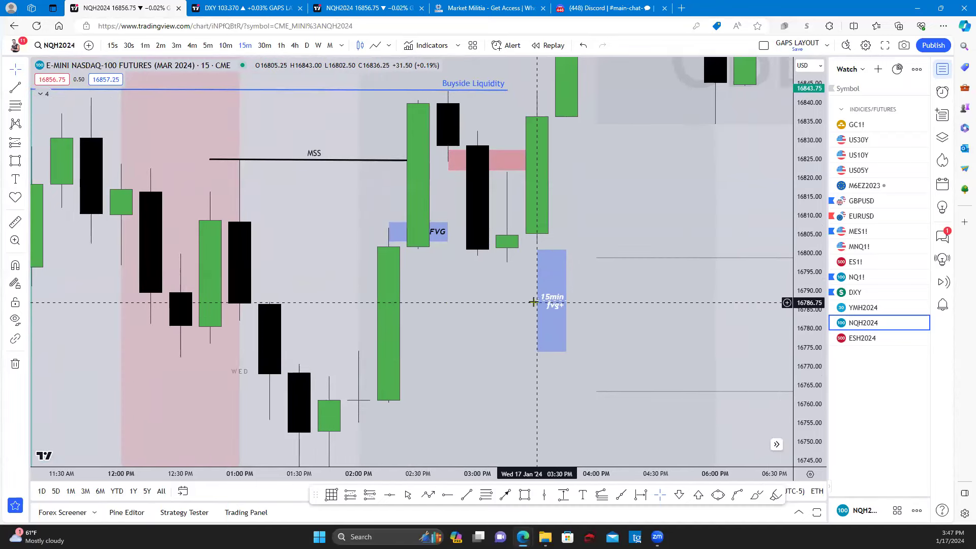
pyautogui.moveTo(534, 302); pyautogui.dragTo(389, 303)
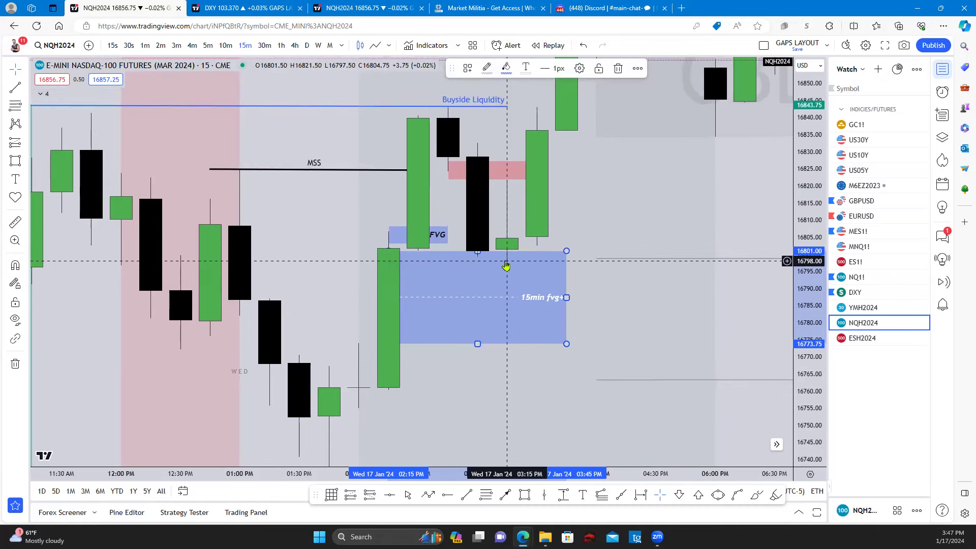
pyautogui.click(507, 266)
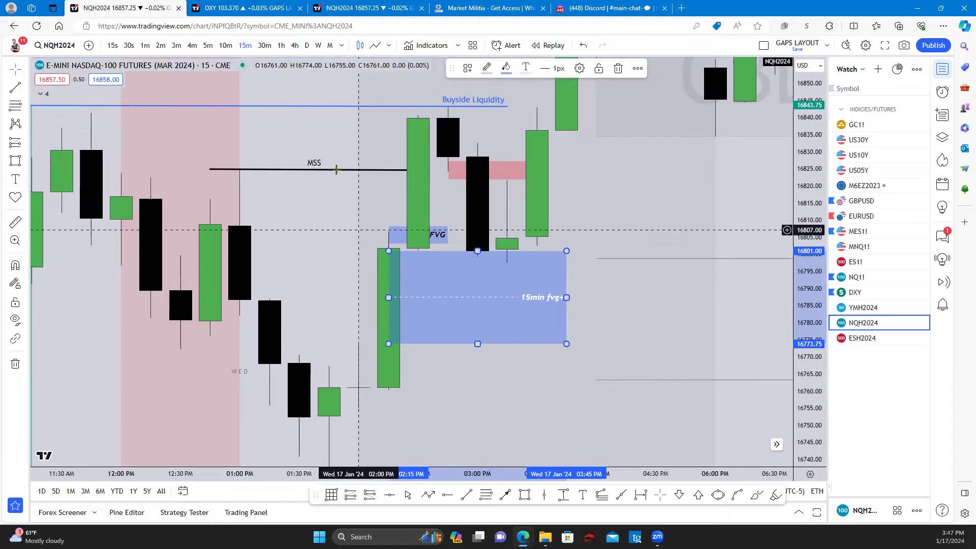
# Hide the London, New York and Asia session indicator on the 15-minute NQH2024 chart.
pyautogui.scroll(-2, 424, 222)
pyautogui.moveTo(464, 228); pyautogui.dragTo(468, 285)
pyautogui.moveTo(809, 170); pyautogui.dragTo(810, 358)
pyautogui.scroll(-1, 714, 356)
pyautogui.scroll(-3, 732, 336)
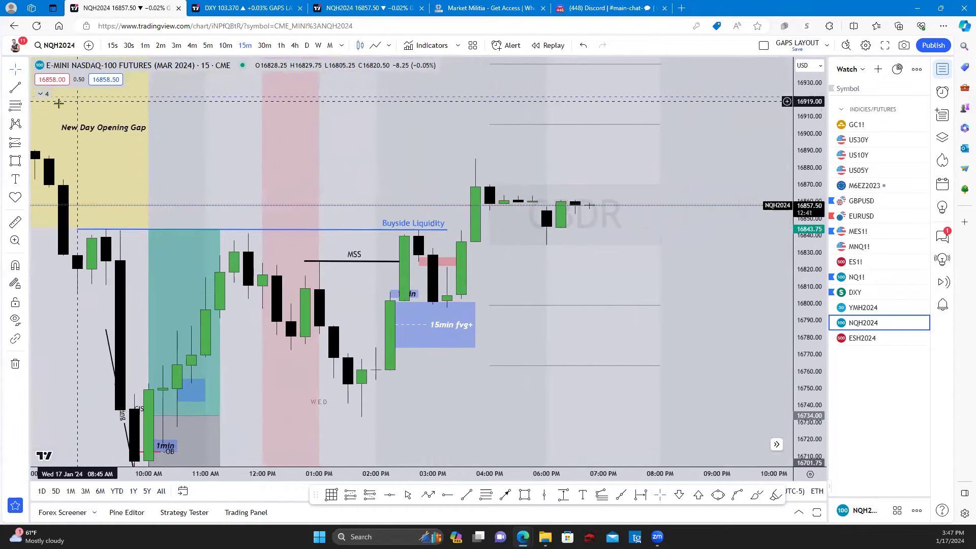
pyautogui.click(41, 94)
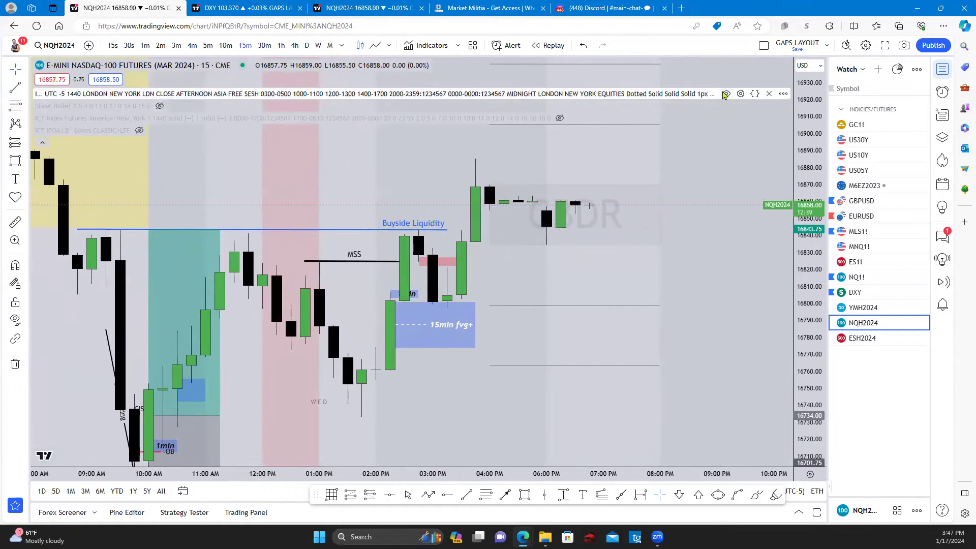
pyautogui.click(725, 94)
pyautogui.click(42, 143)
# Start a bar replay of the 15-minute chart from January 17, 03:00 PM.
pyautogui.scroll(-3, 172, 193)
pyautogui.moveTo(425, 246); pyautogui.dragTo(331, 242)
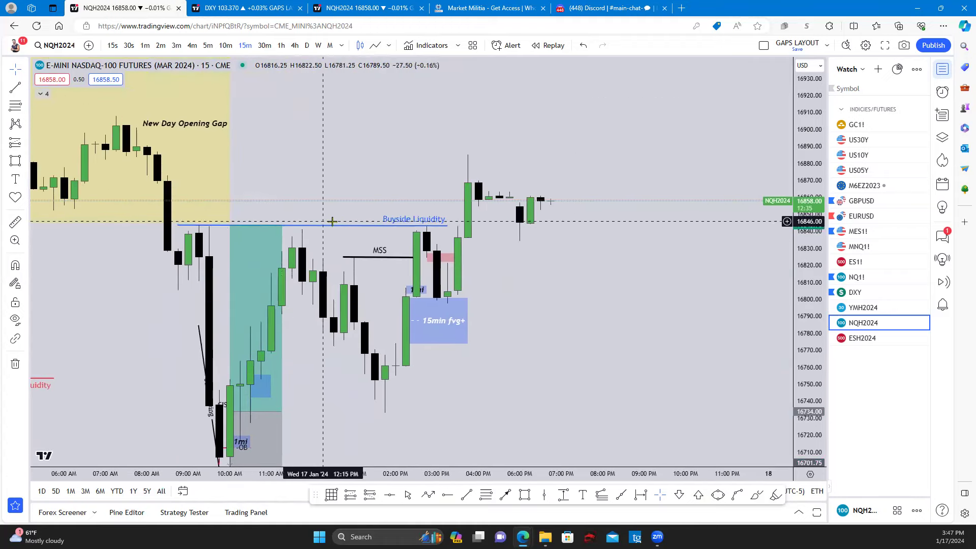
pyautogui.click(549, 45)
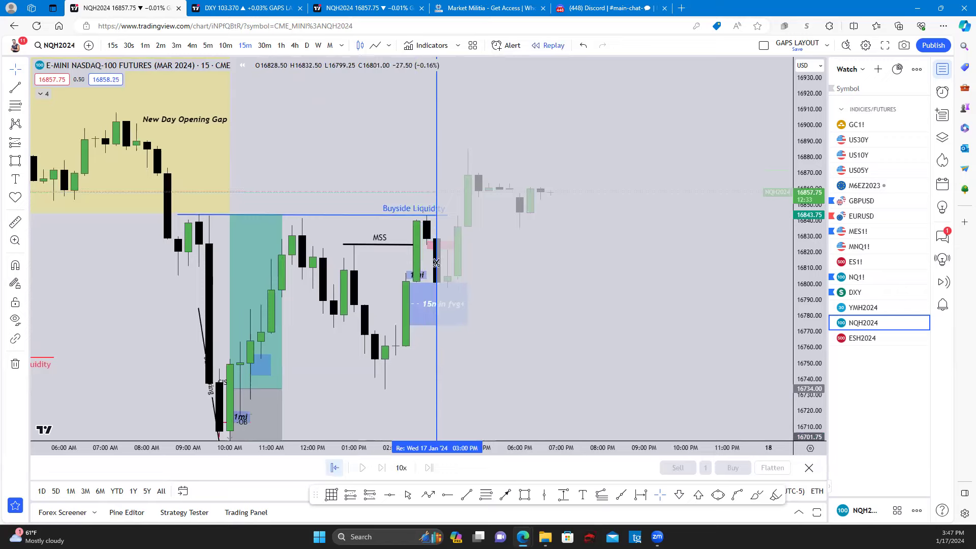
pyautogui.click(436, 262)
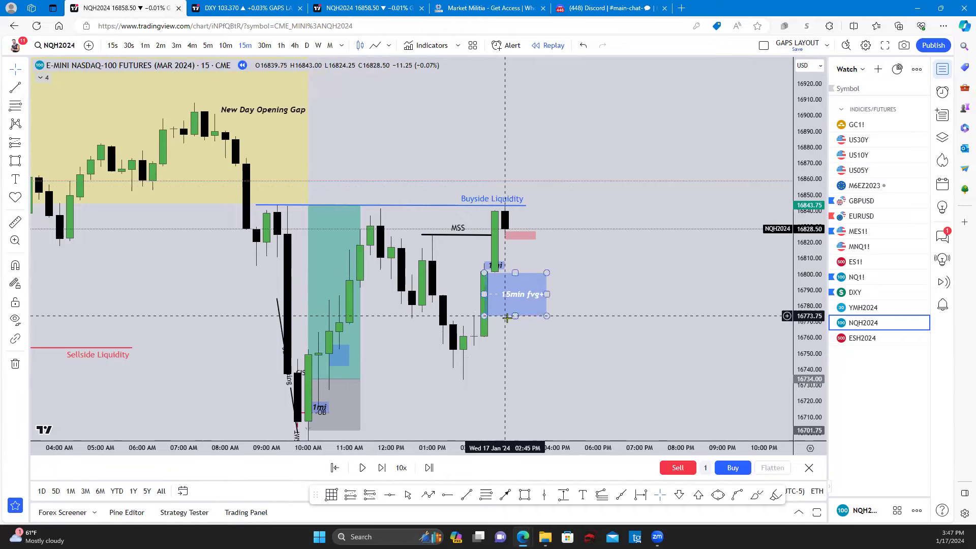
pyautogui.moveTo(488, 277); pyautogui.dragTo(459, 271)
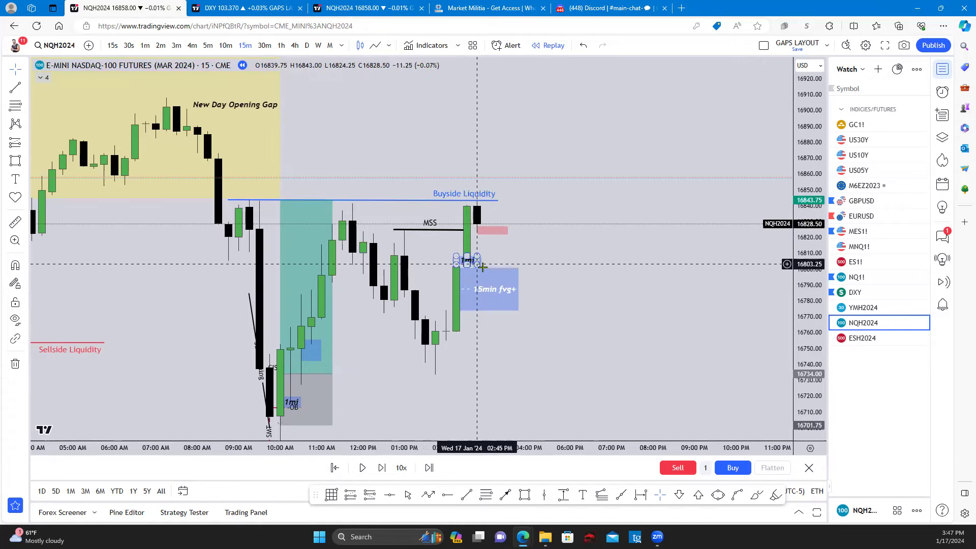
# Advance the 15-minute replay by two candles and switch the chart to the 1-minute timeframe around the 15min fvg+ box.
pyautogui.click(386, 467)
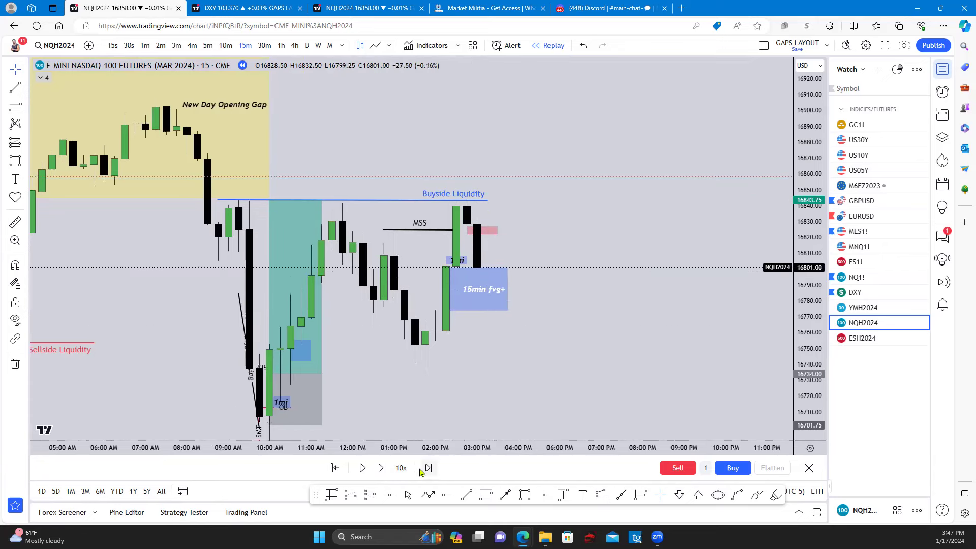
pyautogui.click(383, 469)
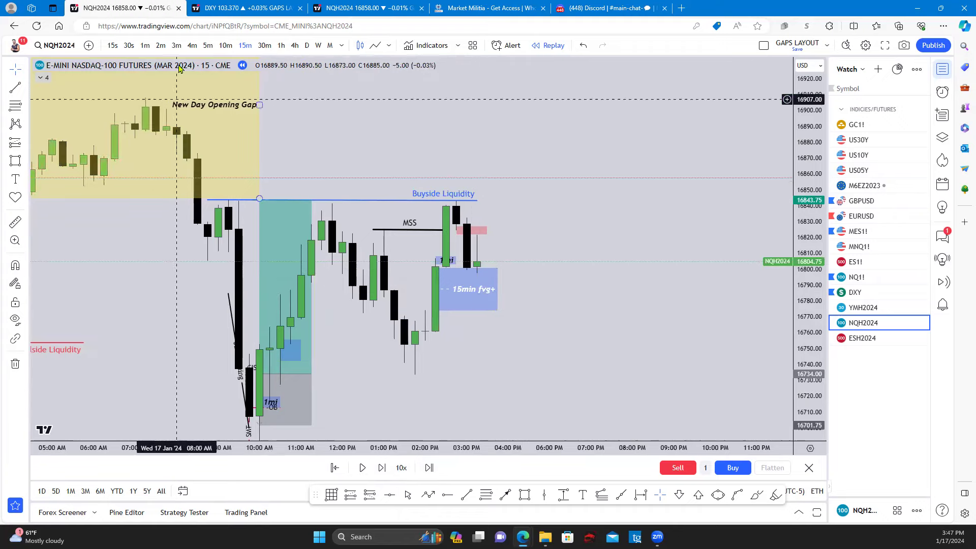
pyautogui.click(145, 46)
pyautogui.scroll(-5, 400, 273)
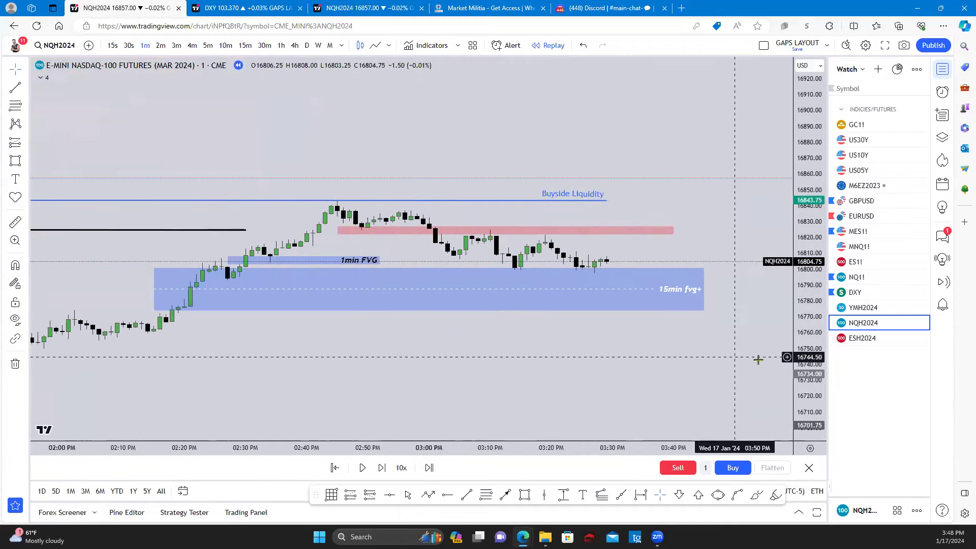
pyautogui.moveTo(799, 357); pyautogui.dragTo(798, 74)
pyautogui.moveTo(704, 254); pyautogui.dragTo(678, 249)
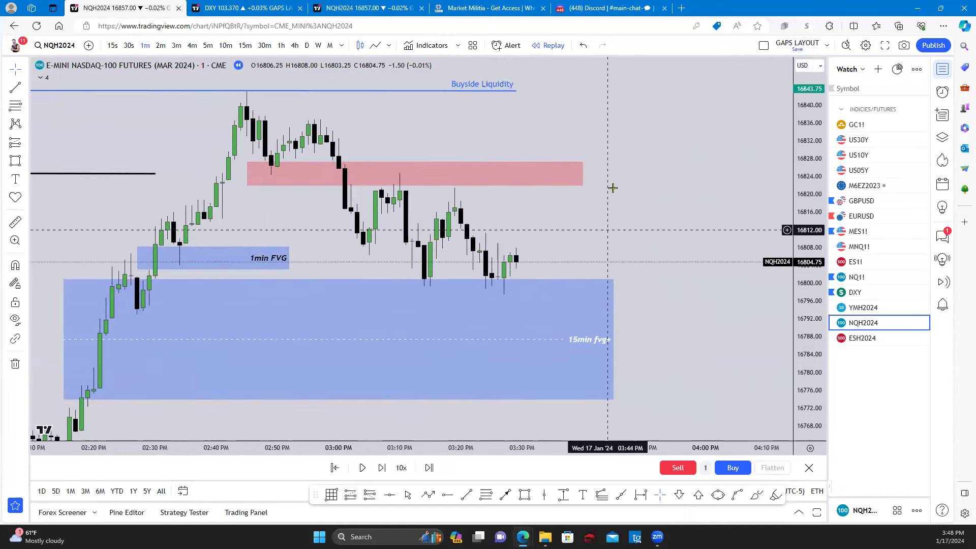
# Advance the 1-minute bar replay to the 03:31 PM candle.
pyautogui.click(383, 468)
pyautogui.click(382, 468)
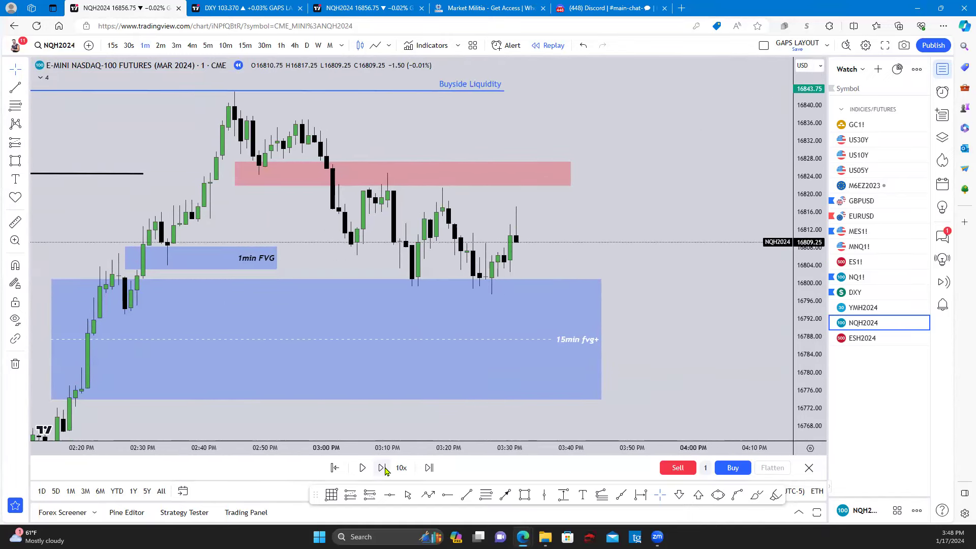
pyautogui.click(383, 468)
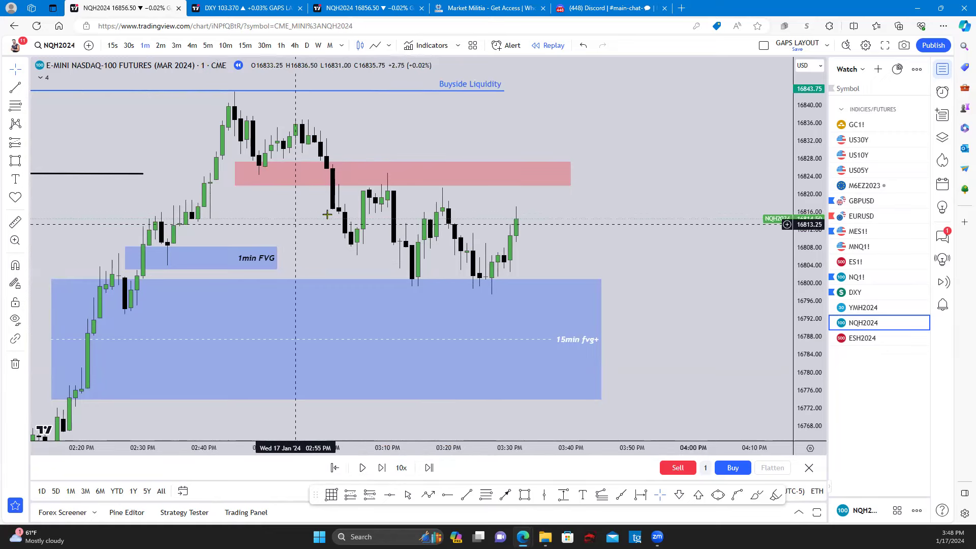
# Draw a short trend line at about 16811.50 from the 03:23 PM candle's high to the 03:30 PM candle.
pyautogui.hotkey('alt', 't')
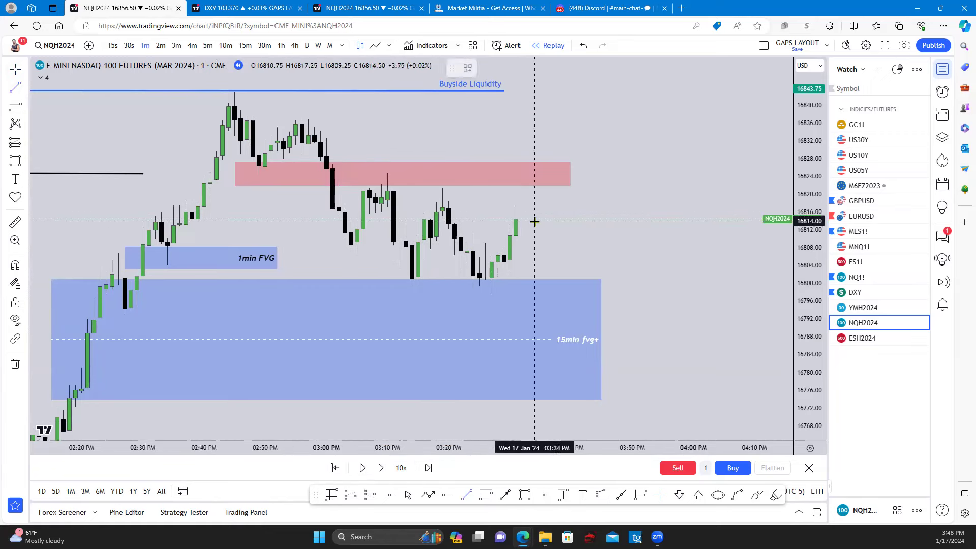
pyautogui.click(467, 232)
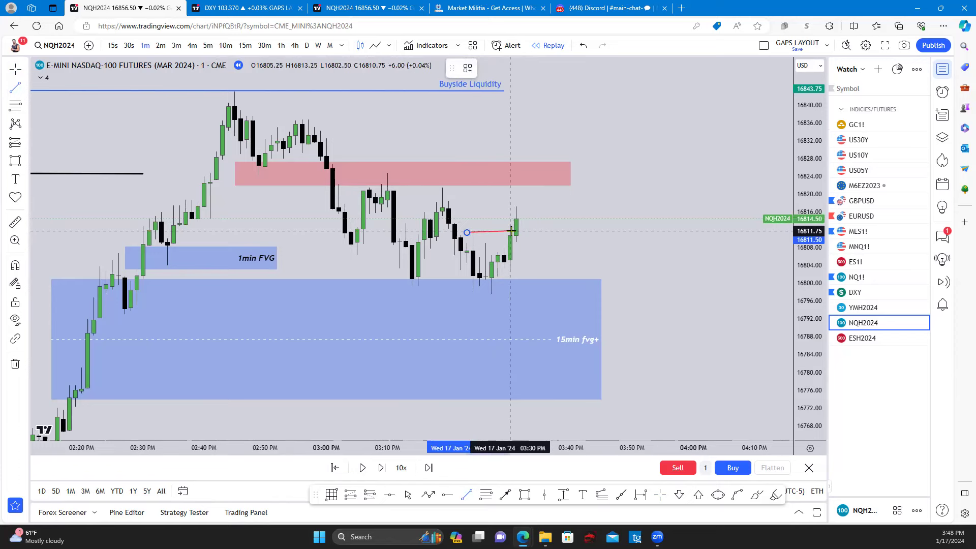
pyautogui.click(511, 232)
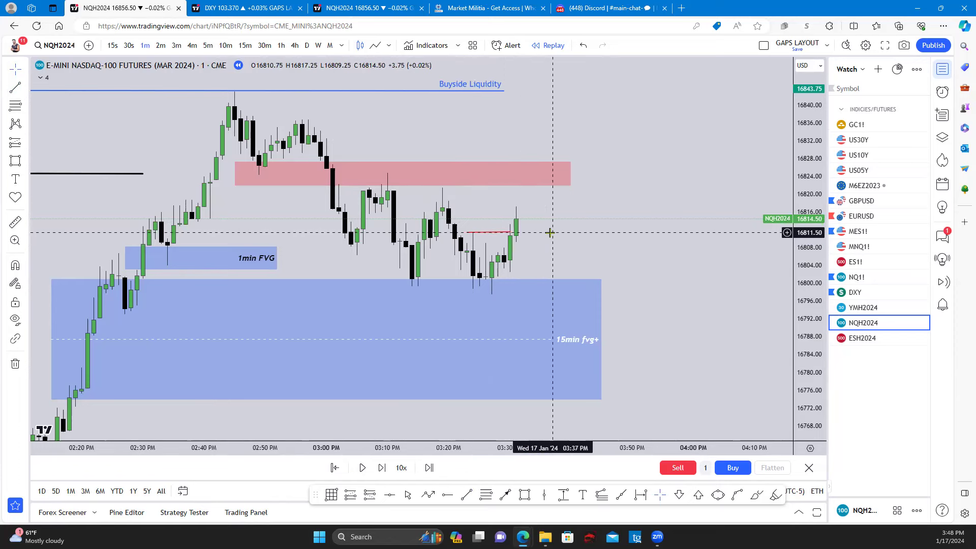
# Advance the 1-minute bar replay candle by candle to 03:41 PM.
pyautogui.click(381, 467)
pyautogui.click(390, 464)
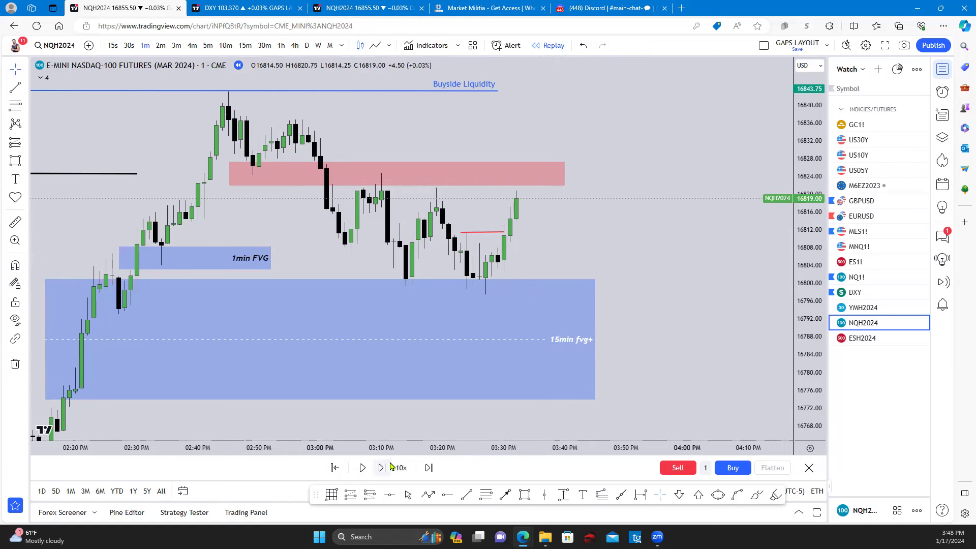
pyautogui.click(382, 468)
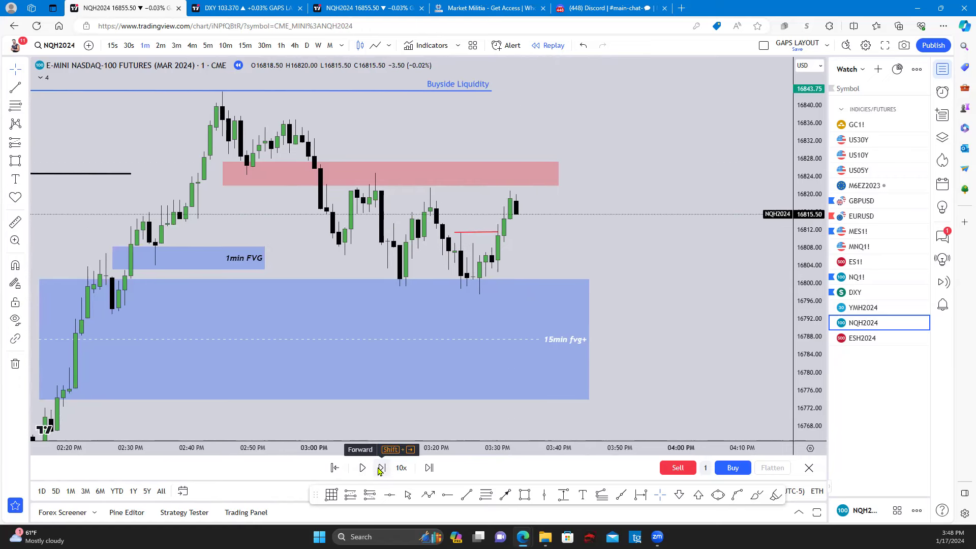
pyautogui.click(381, 468)
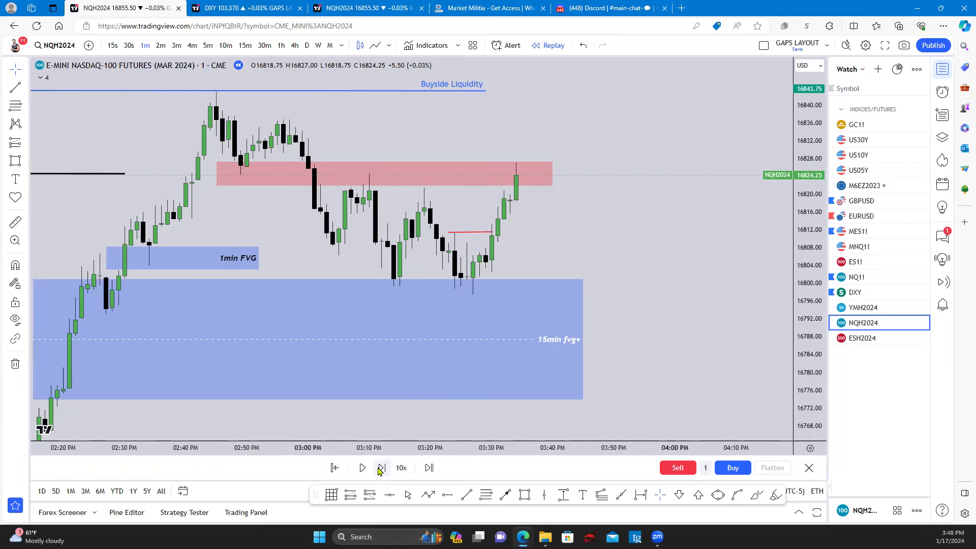
pyautogui.click(381, 468)
pyautogui.click(380, 469)
pyautogui.click(381, 468)
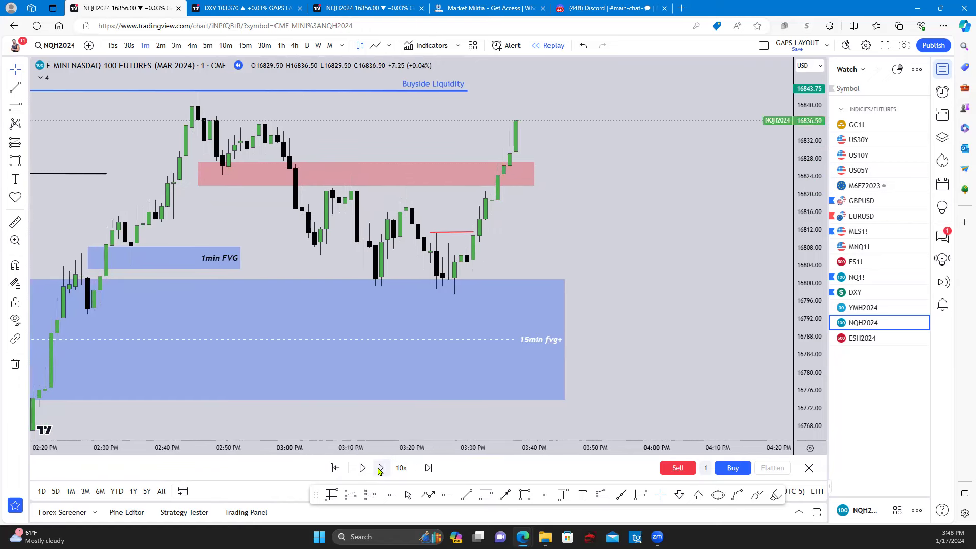
pyautogui.click(380, 468)
pyautogui.click(380, 468)
pyautogui.click(381, 468)
pyautogui.click(380, 468)
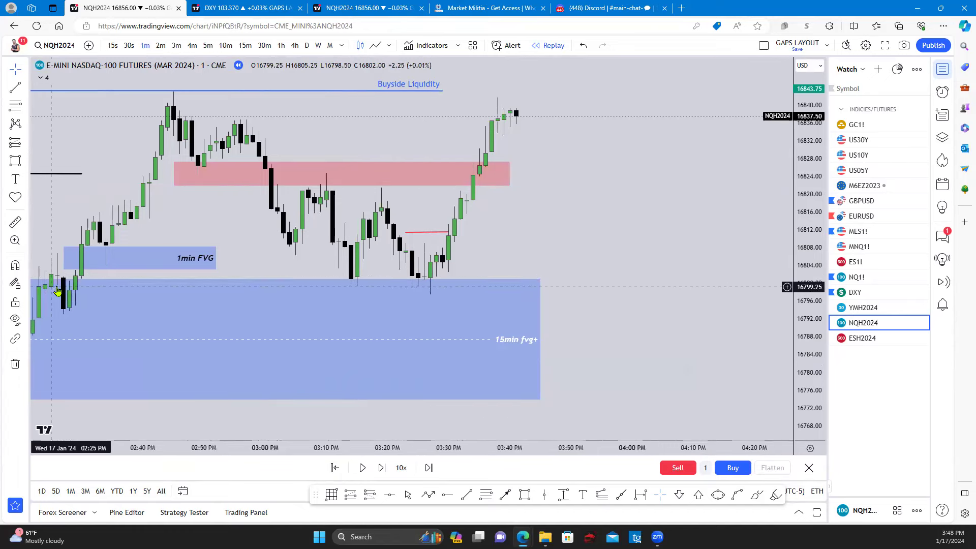
# Draw a trend line at about 16801.50 from the 02:26 PM candle to 03:53 PM and apply the ob template.
pyautogui.click(16, 88)
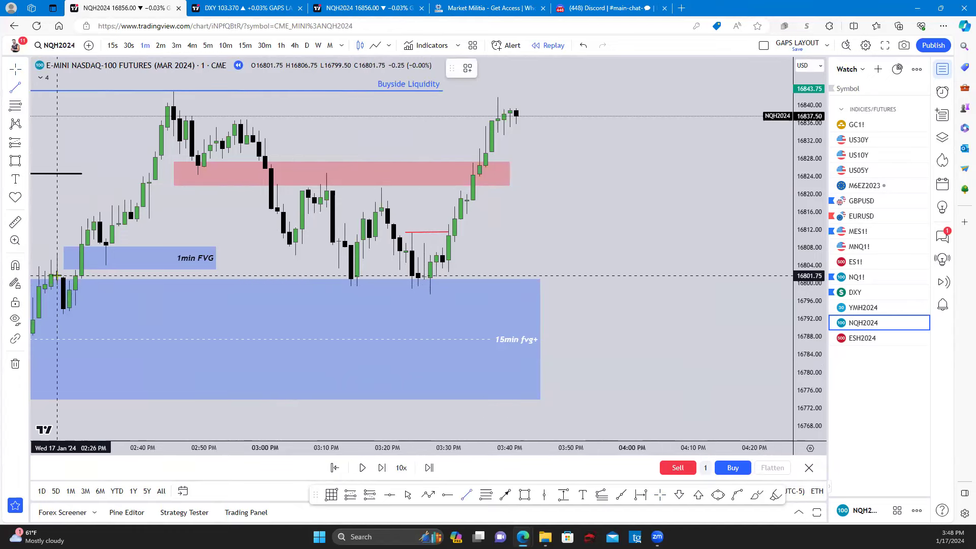
pyautogui.click(57, 277)
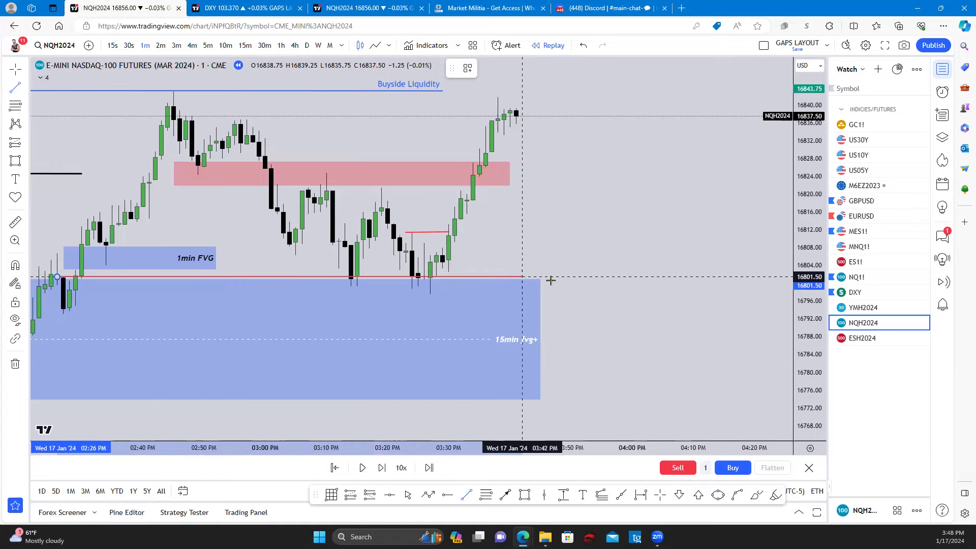
pyautogui.click(589, 277)
pyautogui.click(467, 68)
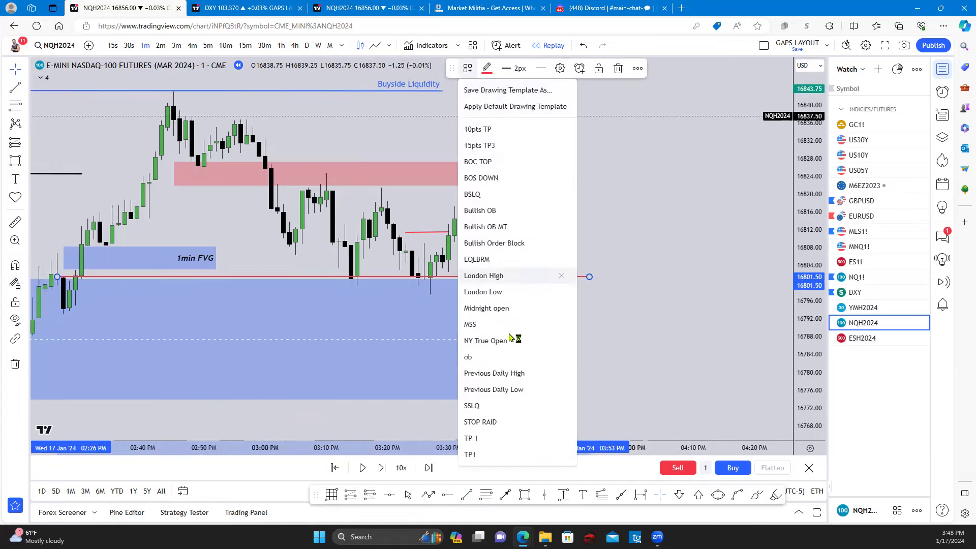
pyautogui.click(501, 356)
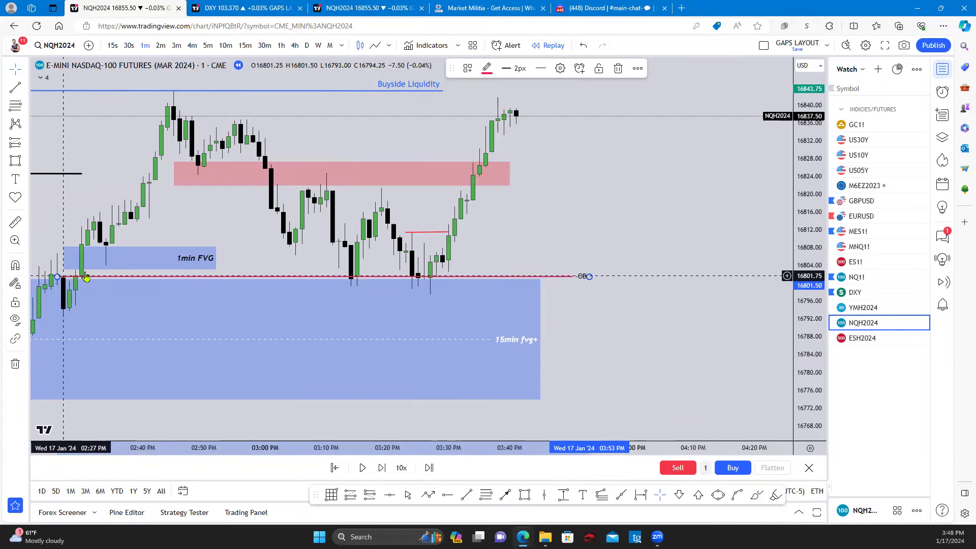
# Advance the replay to 03:52 PM and show the move above the Buyside Liquidity line together with the fair value gap boxes.
pyautogui.moveTo(584, 185); pyautogui.dragTo(587, 218)
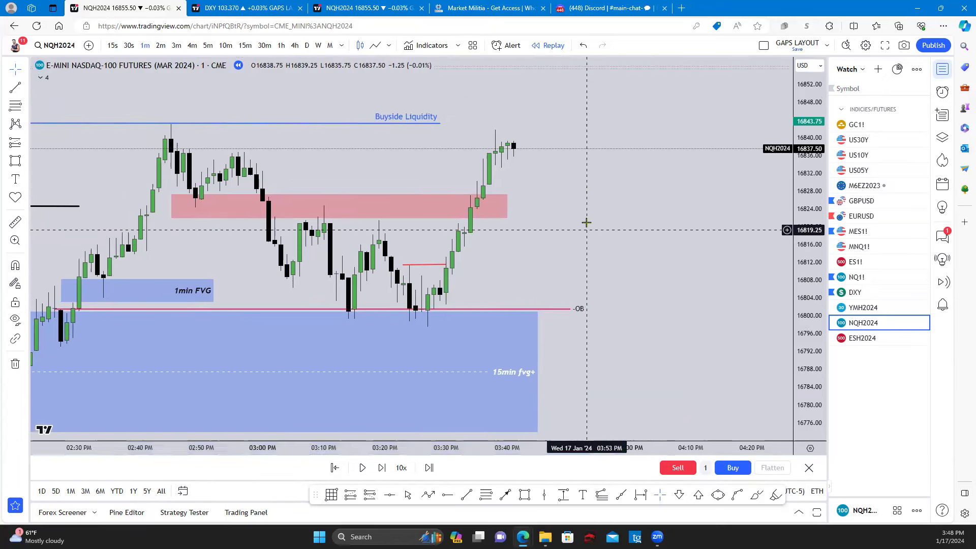
pyautogui.click(381, 467)
pyautogui.click(382, 467)
pyautogui.click(382, 467)
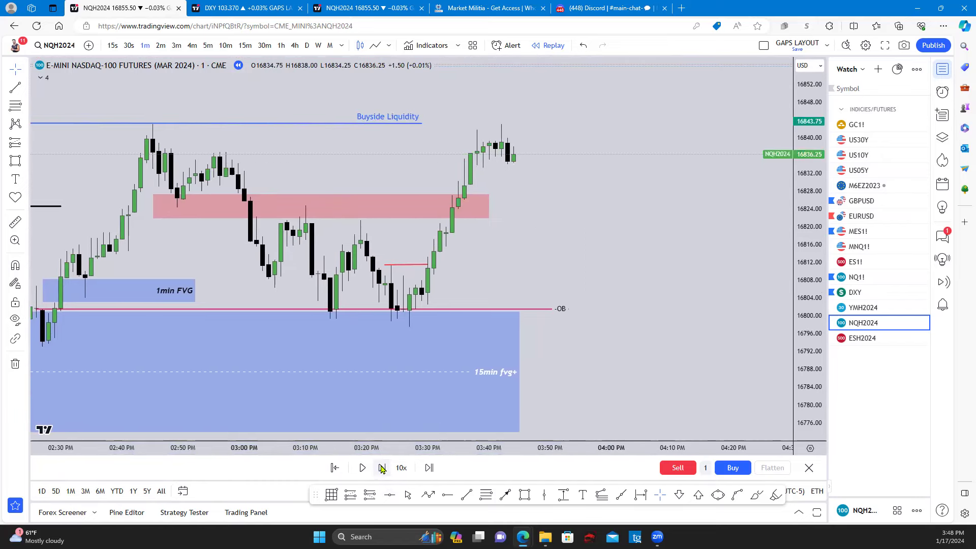
pyautogui.click(381, 467)
pyautogui.click(382, 467)
pyautogui.click(382, 467)
pyautogui.click(382, 467)
pyautogui.click(381, 467)
pyautogui.click(381, 467)
pyautogui.click(382, 467)
pyautogui.moveTo(584, 150); pyautogui.dragTo(704, 221)
pyautogui.scroll(-2, 703, 229)
pyautogui.moveTo(802, 154); pyautogui.dragTo(803, 221)
pyautogui.moveTo(679, 227); pyautogui.dragTo(655, 249)
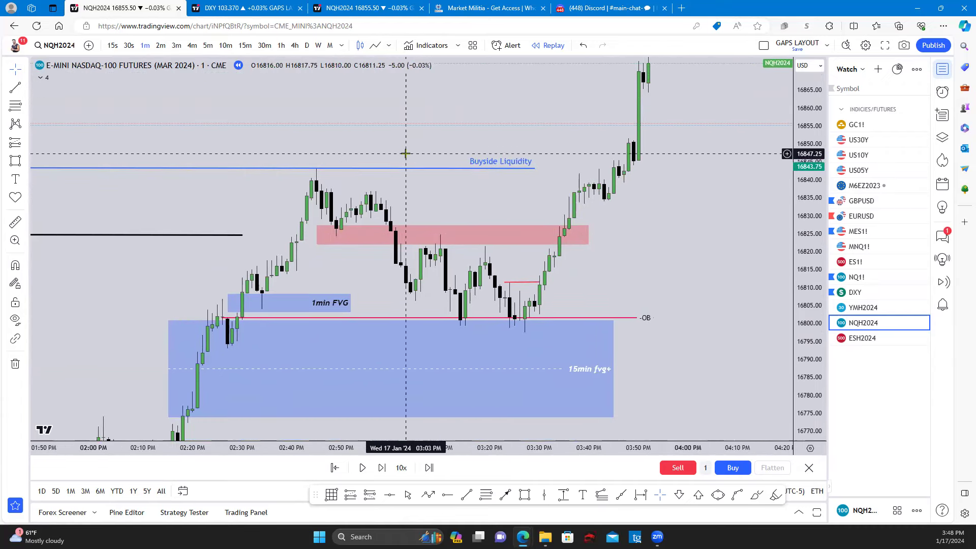
# Switch to Discord, close the enlarged chart image and open the zoom-link-live-trading channel.
pyautogui.click(614, 7)
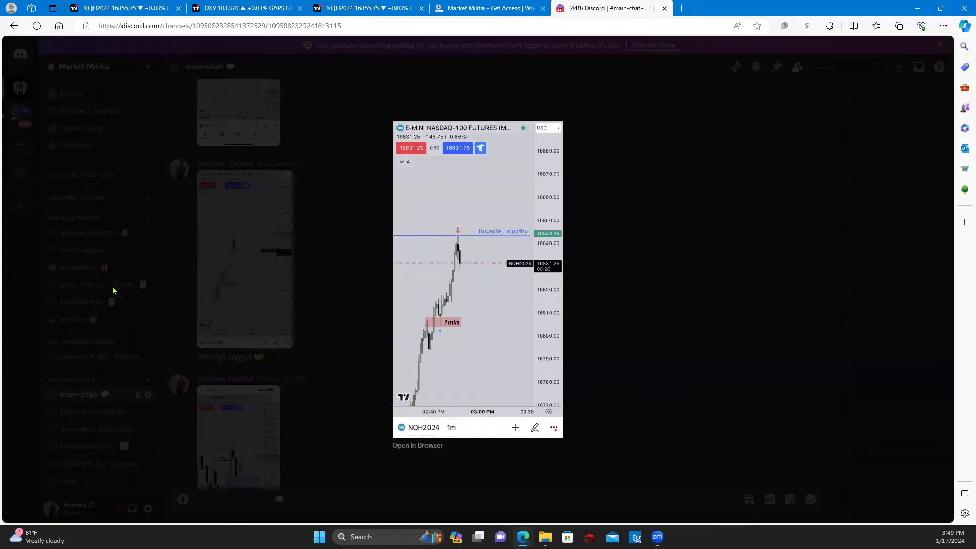
pyautogui.click(355, 236)
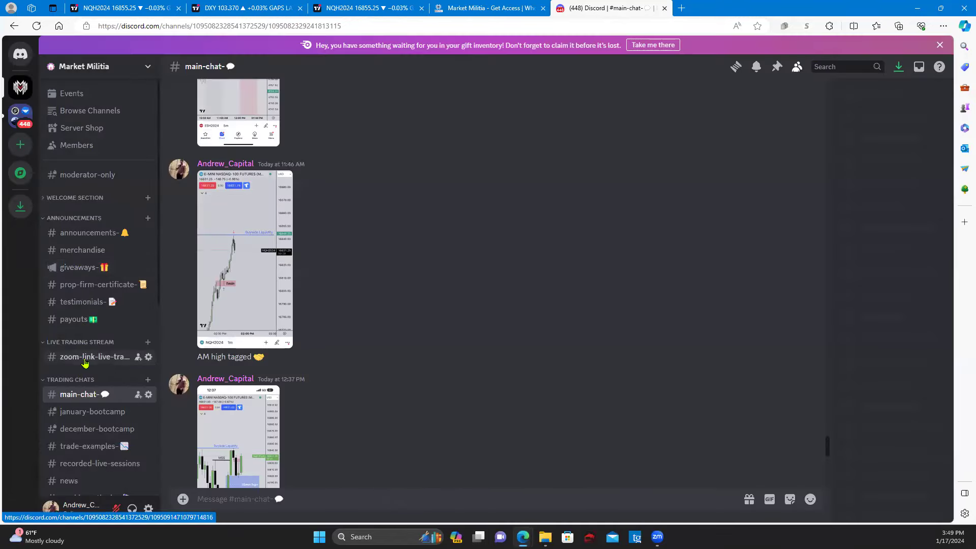
pyautogui.click(91, 358)
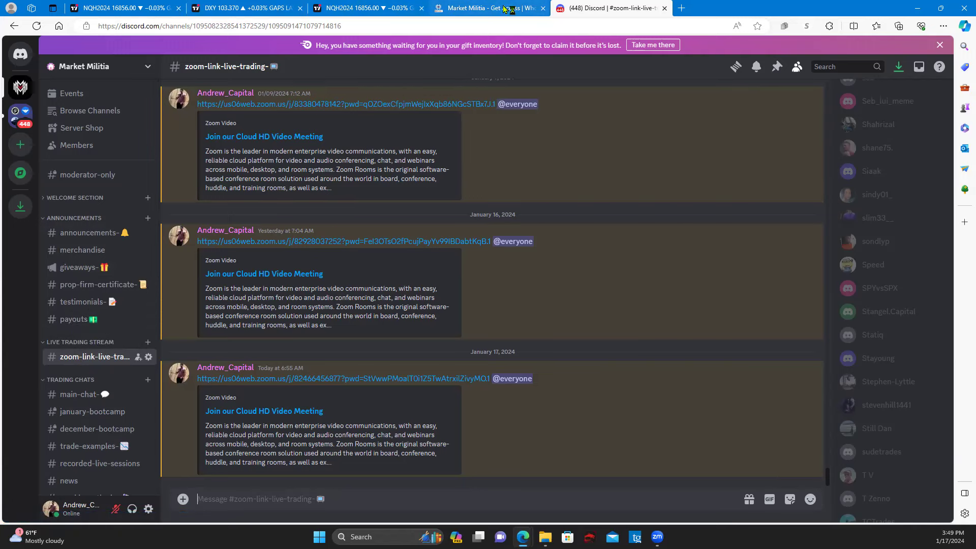
# Switch to the Market Militia page on Whop and reload it.
pyautogui.click(485, 9)
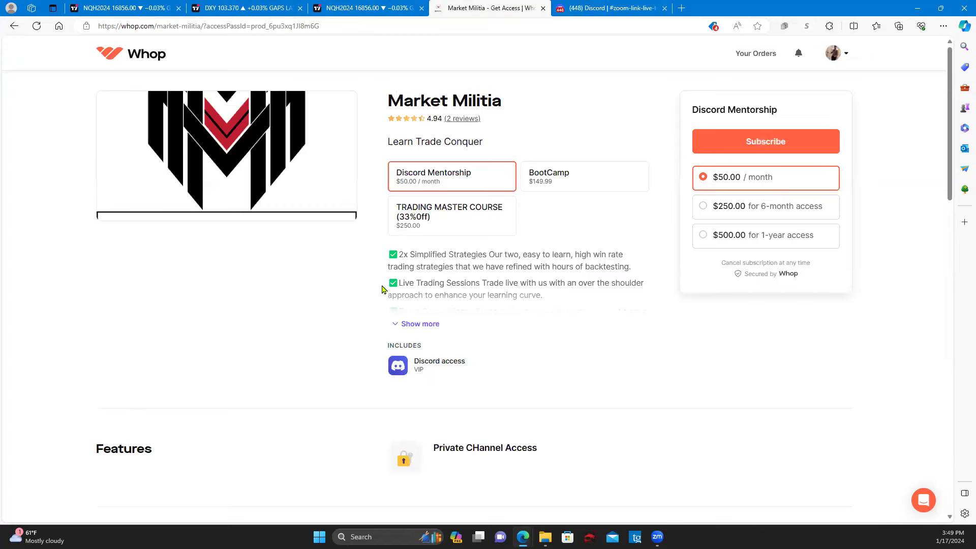
pyautogui.click(39, 30)
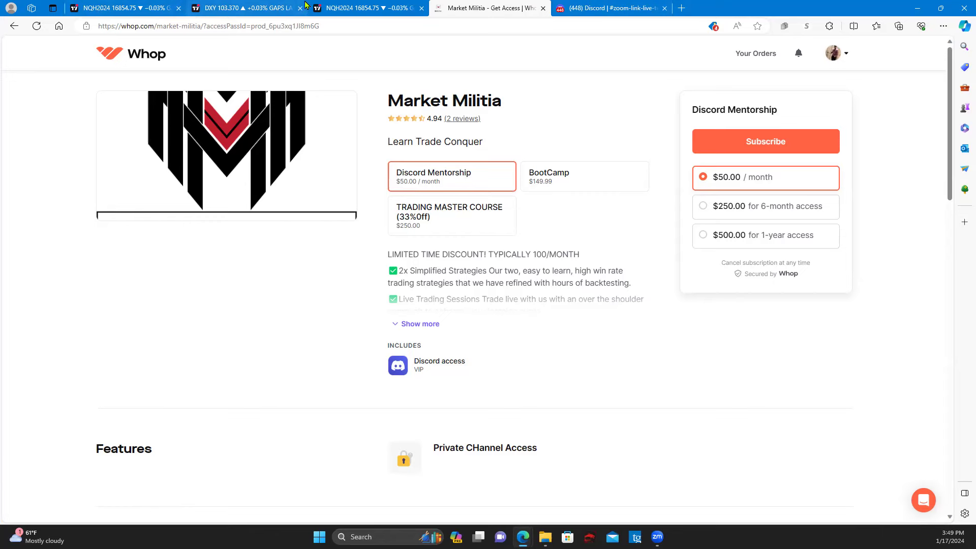
# Return to the NQH2024 replay chart in TradingView and view the 1-minute candles from 12:30 PM to 03:45 PM.
pyautogui.click(134, 7)
pyautogui.scroll(-3, 207, 302)
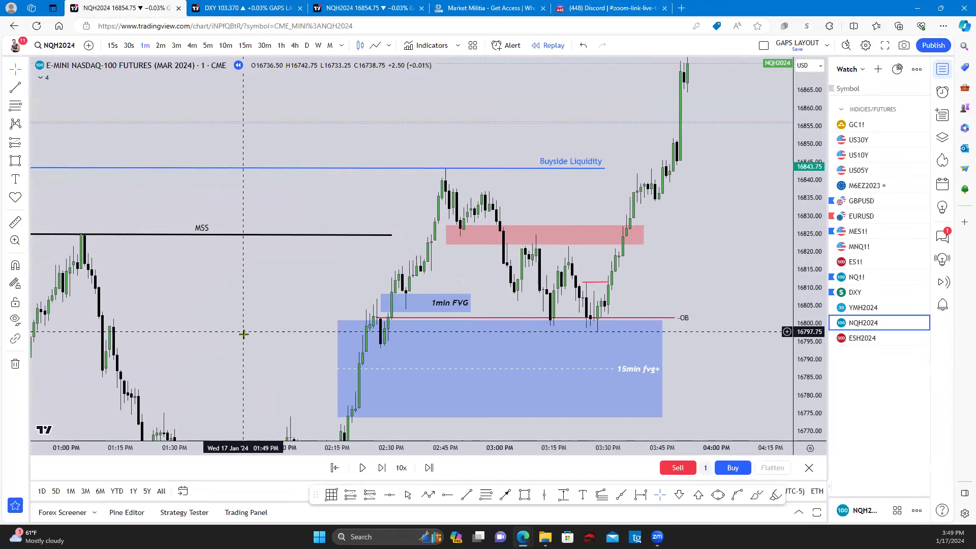
pyautogui.moveTo(254, 330); pyautogui.dragTo(366, 247)
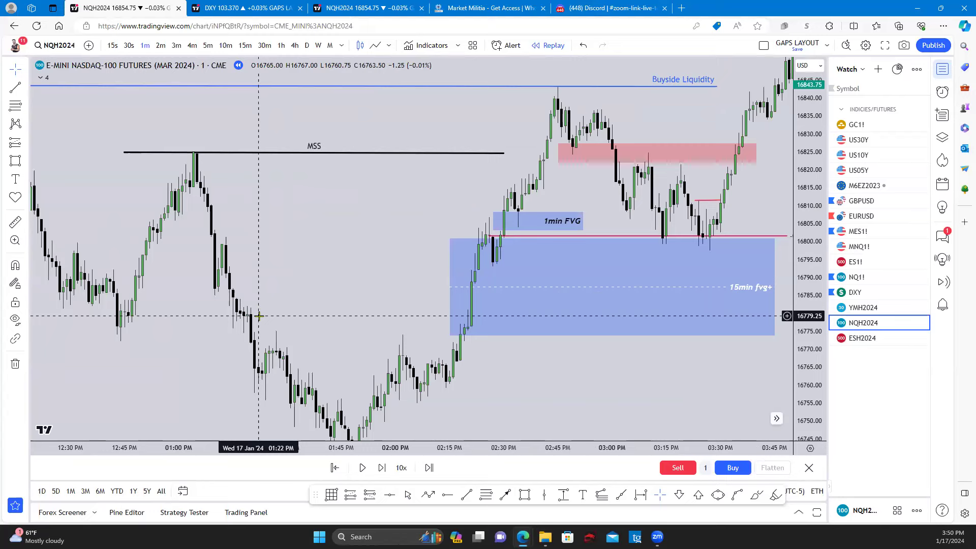